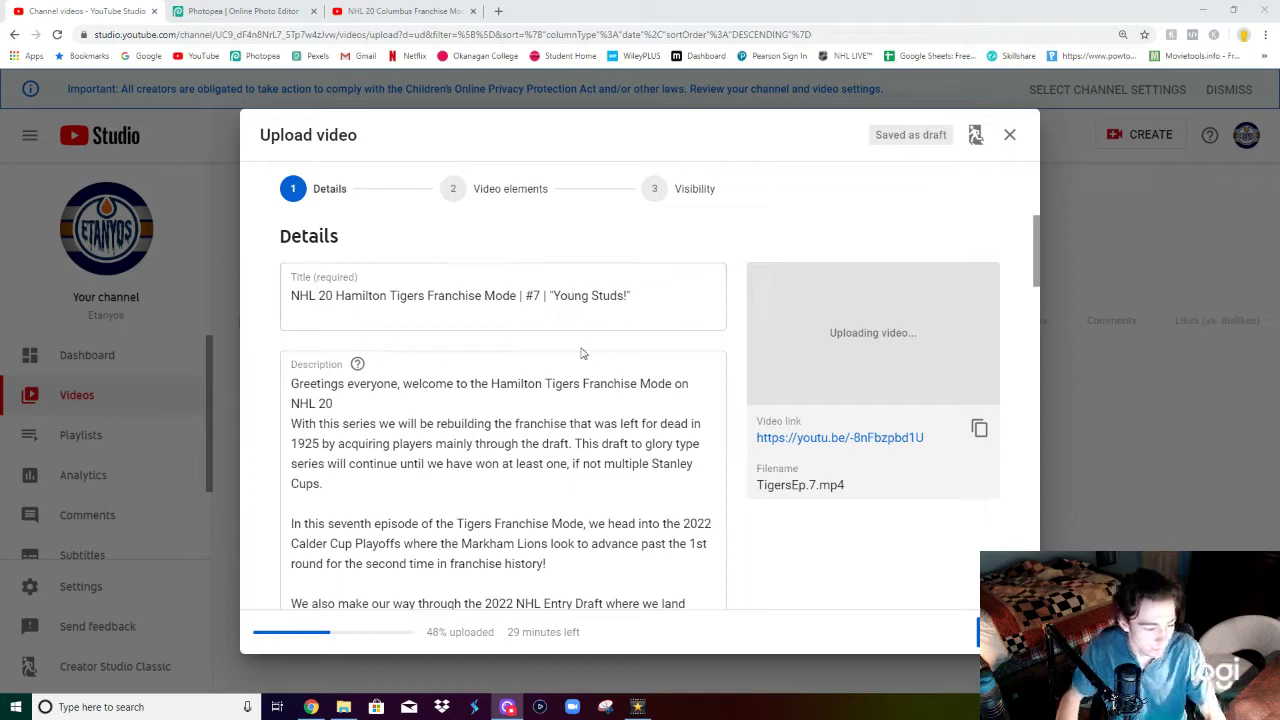
scroll(609, 418, down, 2)
scroll(609, 418, up, 2)
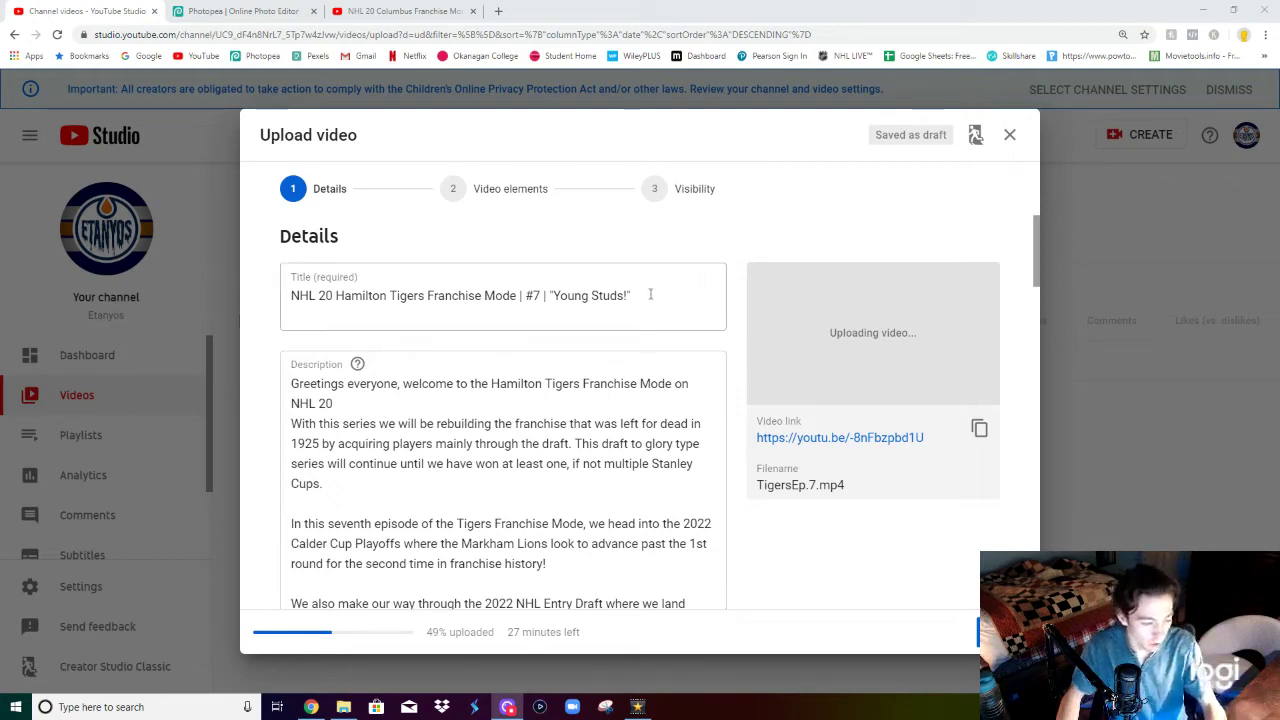
scroll(600, 380, down, 2)
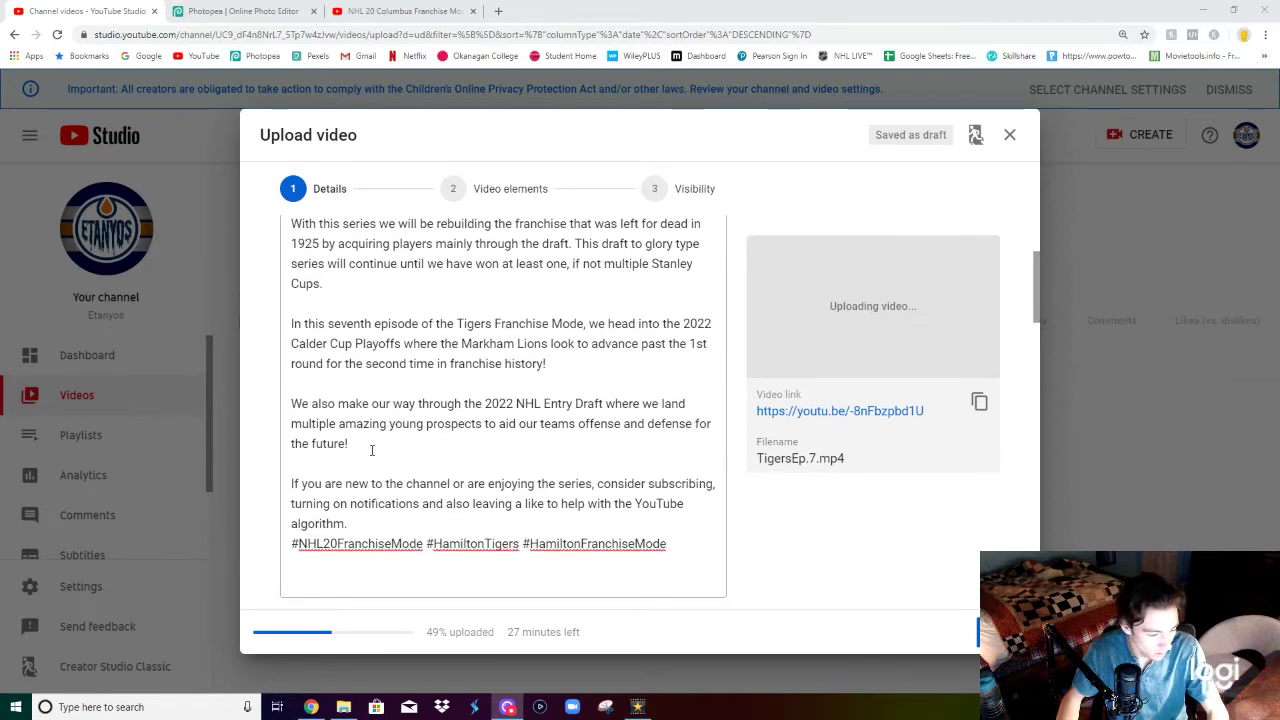
drag(371, 450, 293, 323)
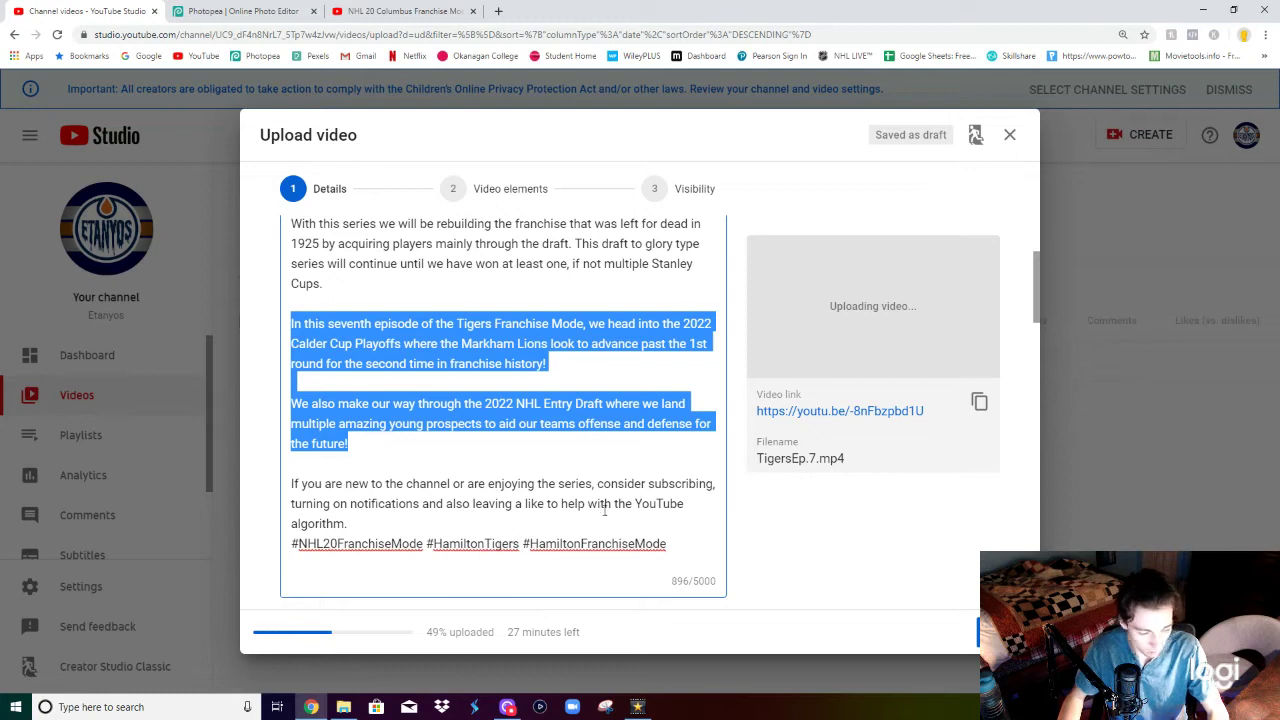
Step: Delete all existing description and title text from the upload
drag(676, 545, 271, 394)
key(BackSpace)
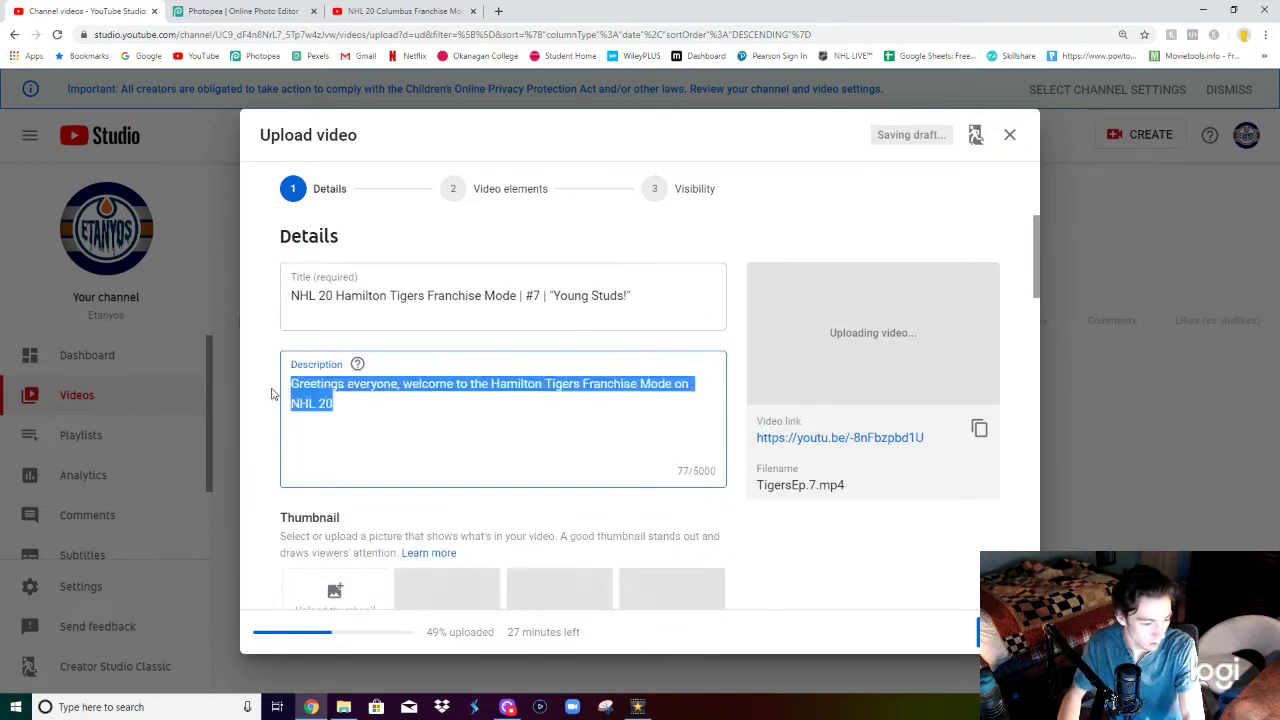
key(BackSpace)
click(349, 324)
key(ctrl+a)
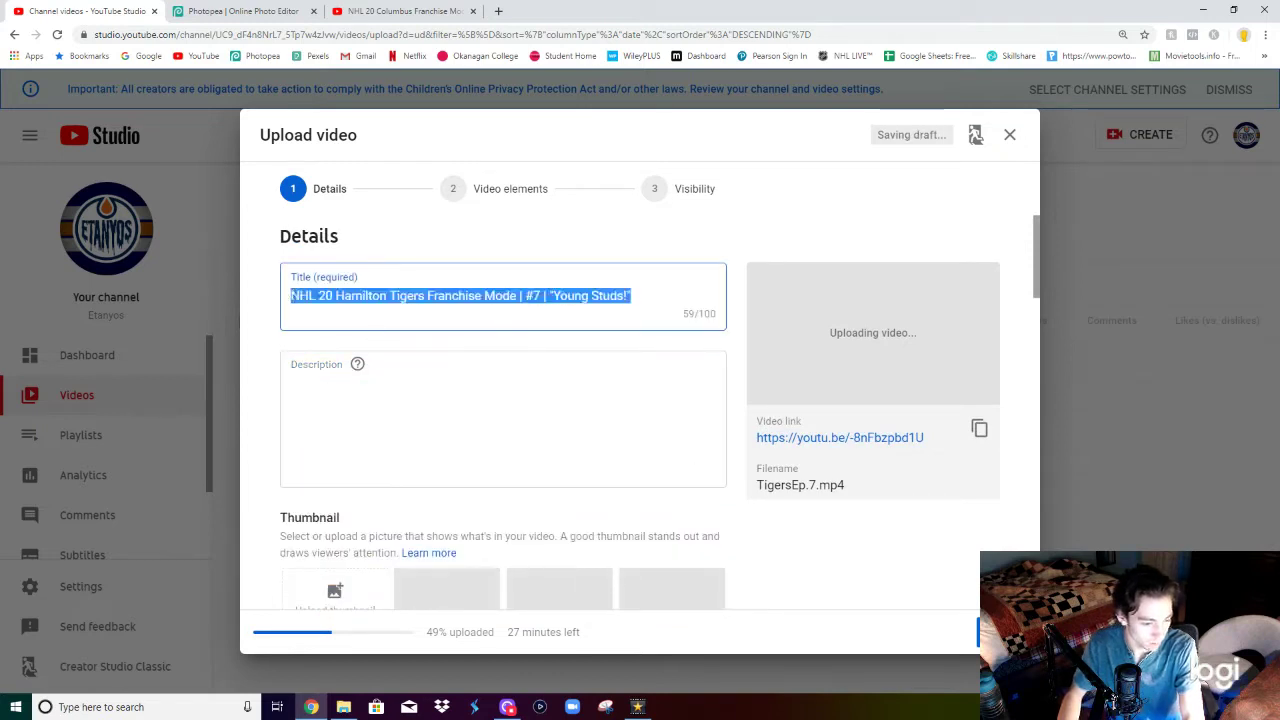
key(BackSpace)
Step: Remove the upload from the NHL 20 Tigers Franchise Mode playlist
scroll(494, 357, down, 2)
scroll(493, 358, down, 2)
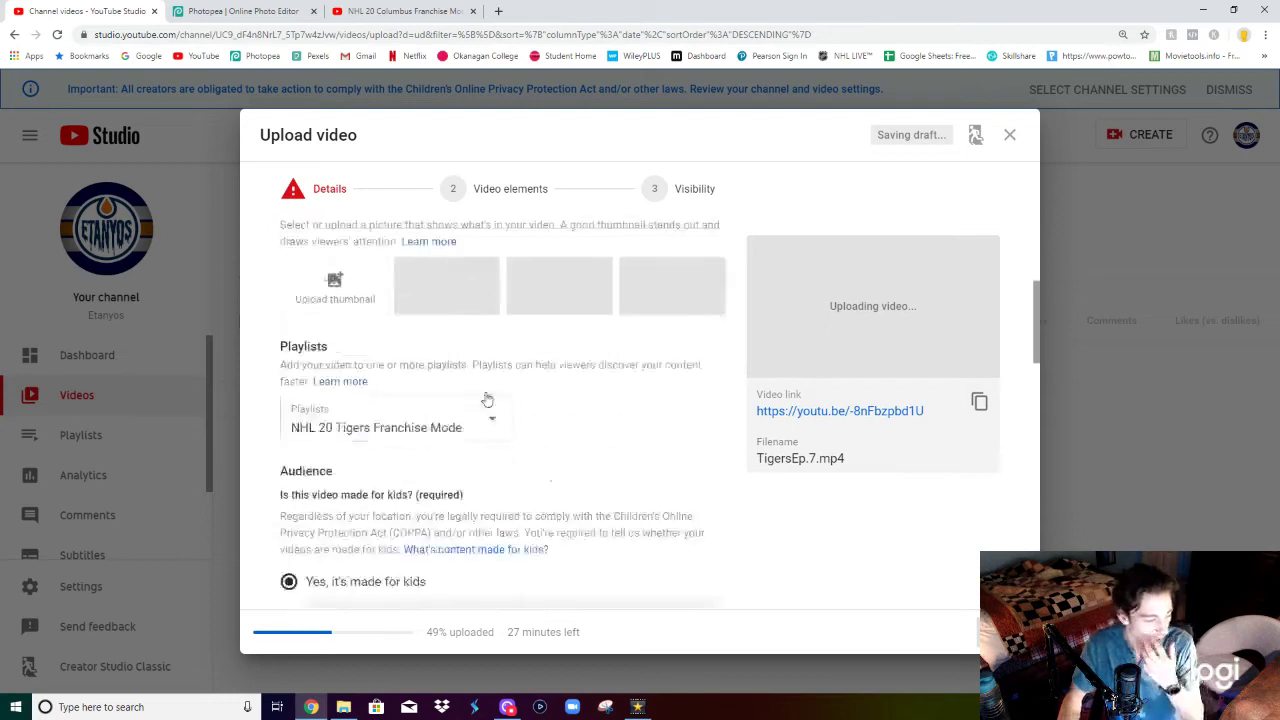
click(491, 400)
click(307, 350)
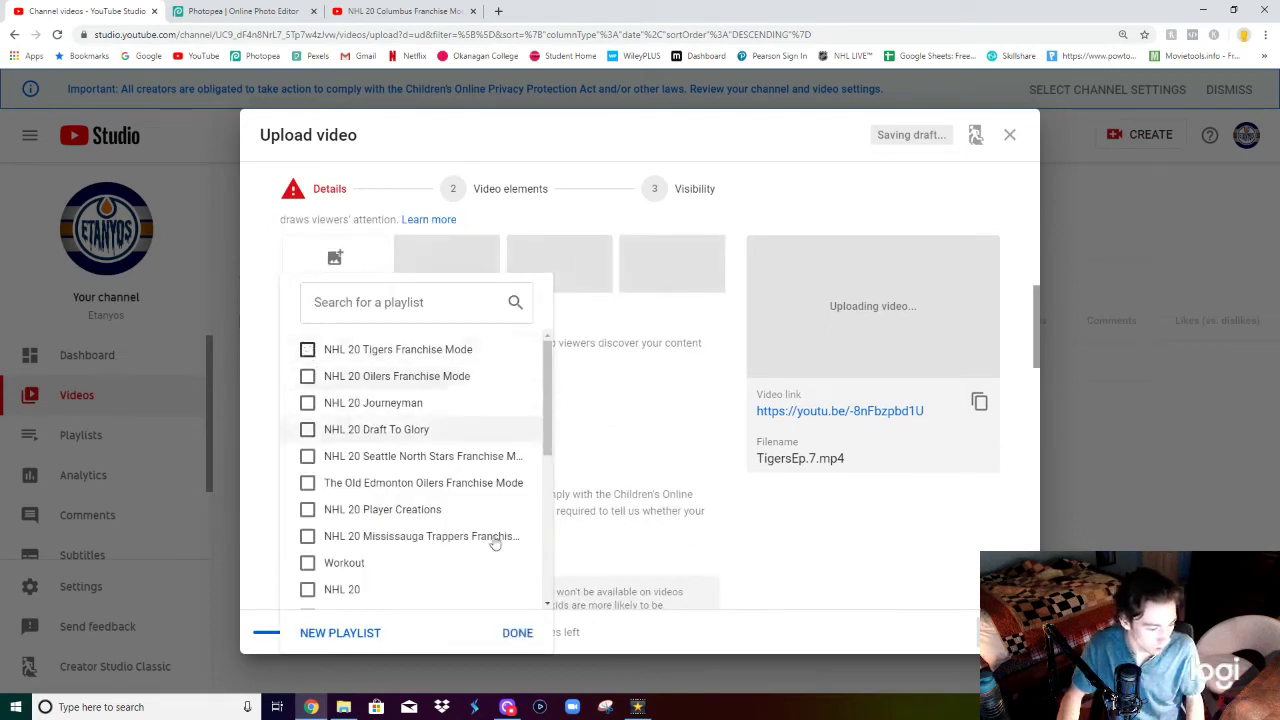
click(517, 632)
Step: Remove the NHL 20 tag from the video's tags
scroll(551, 500, down, 1)
scroll(551, 500, down, 1)
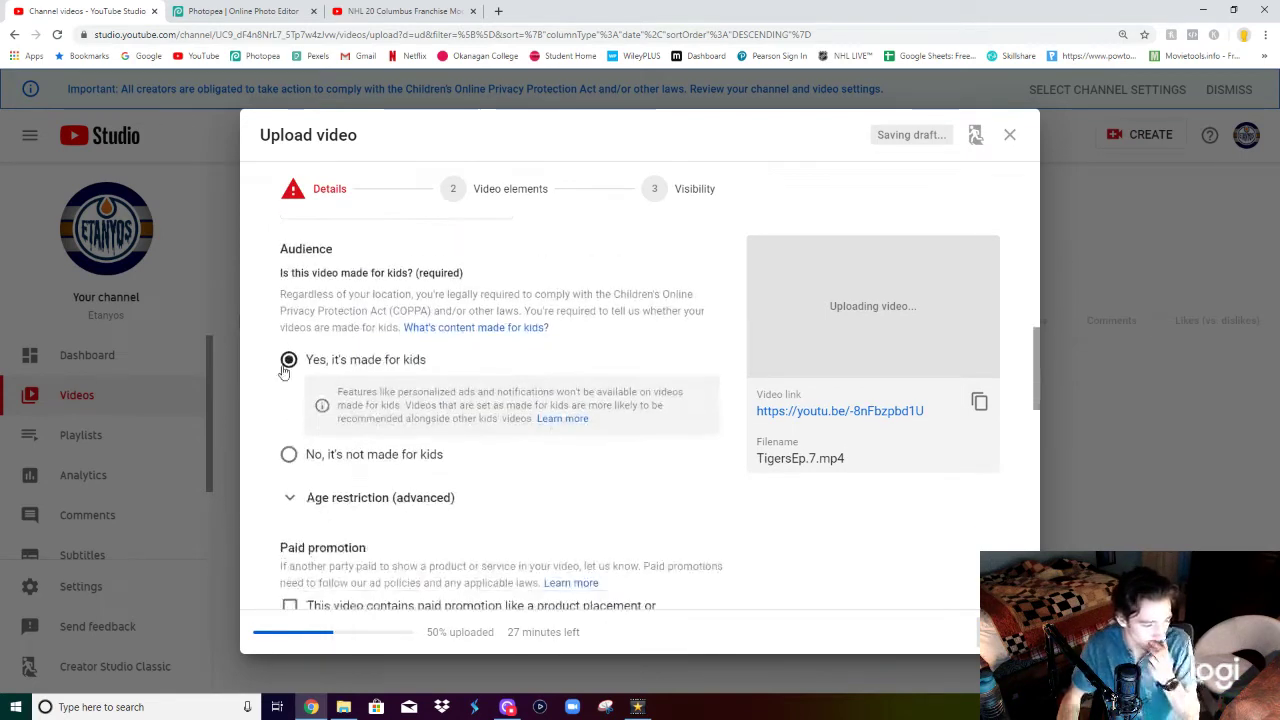
scroll(386, 399, down, 4)
scroll(386, 399, down, 1)
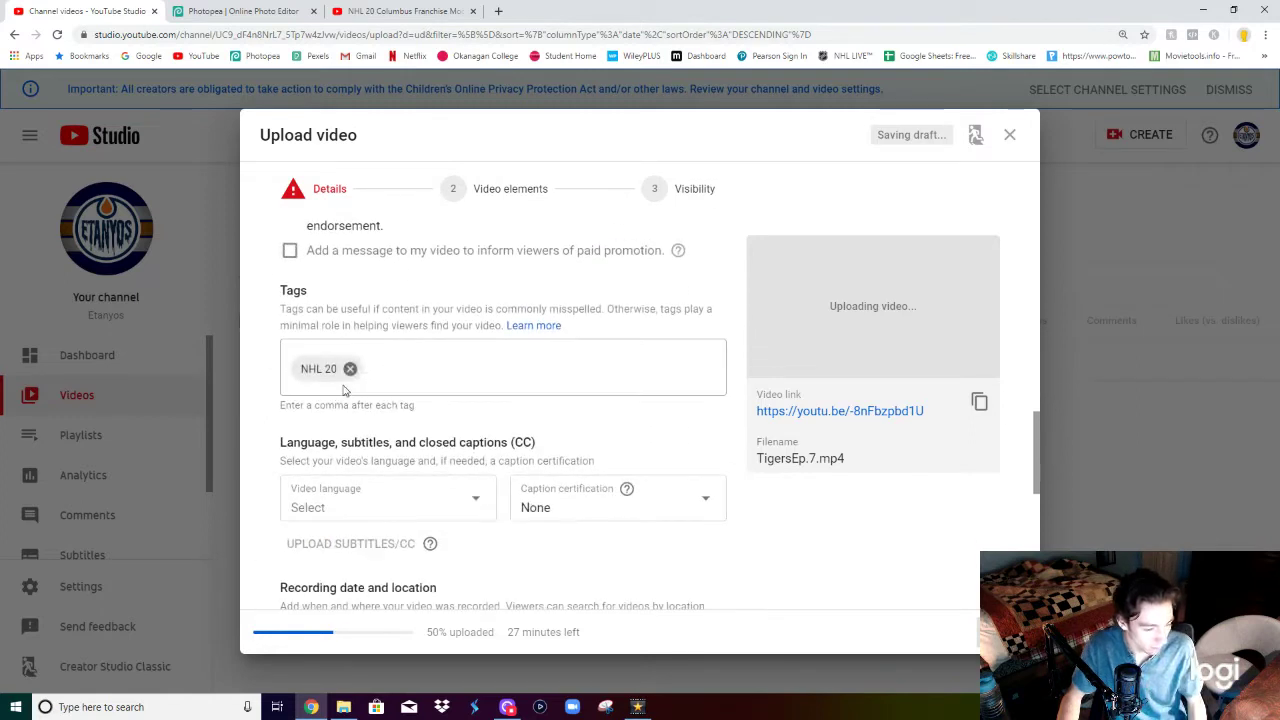
click(349, 369)
scroll(459, 395, up, 5)
scroll(459, 395, up, 4)
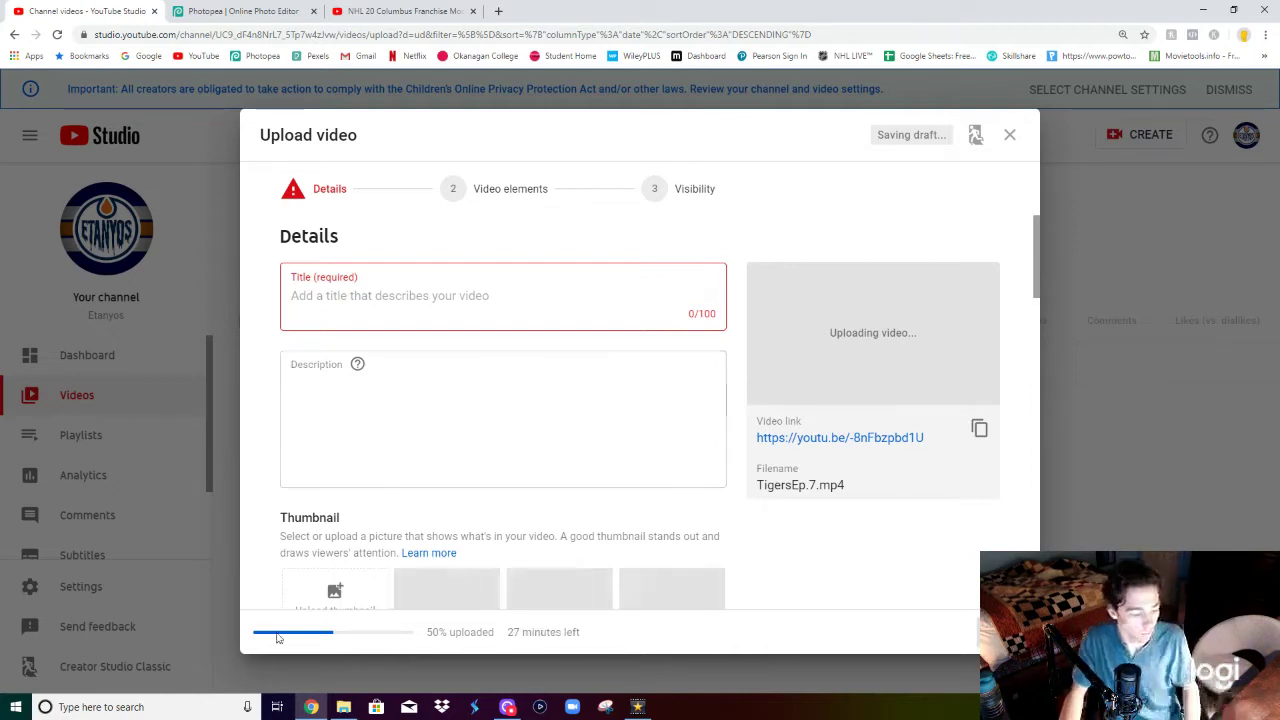
click(168, 713)
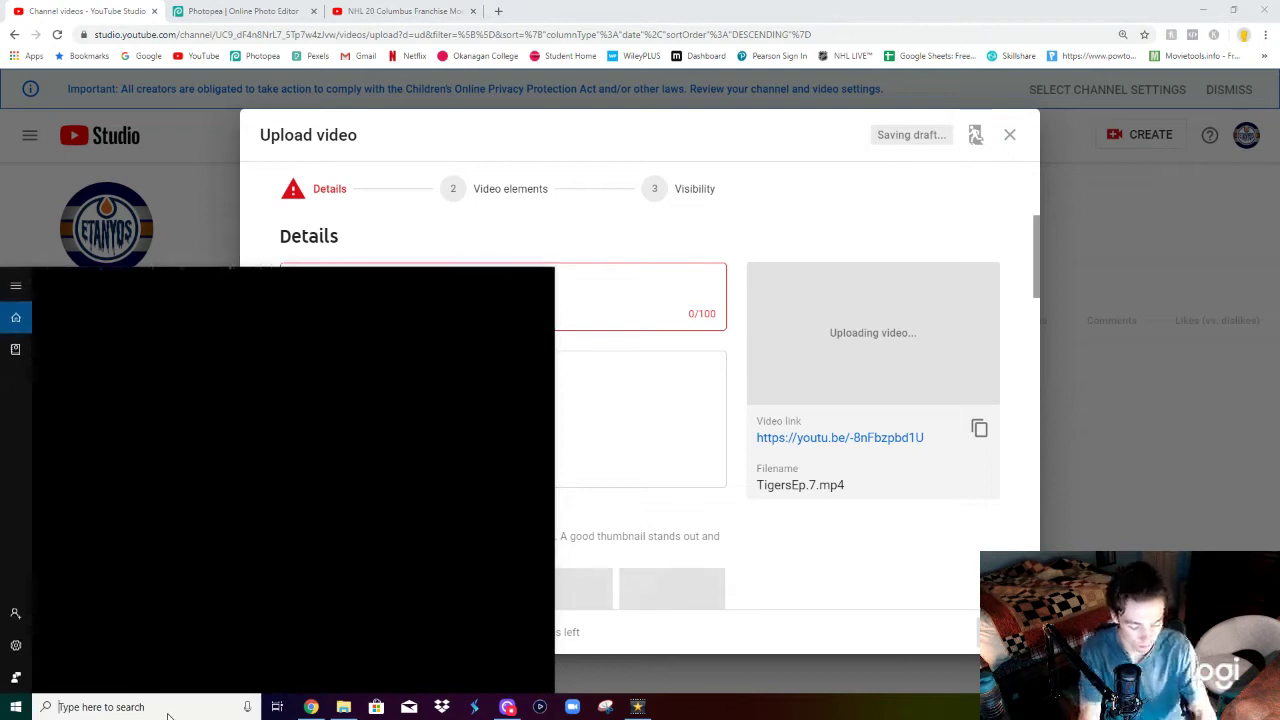
Step: Search 'Wor' and open the recent NHL 20 Tigers notes document in WordPad
text(WordPad)
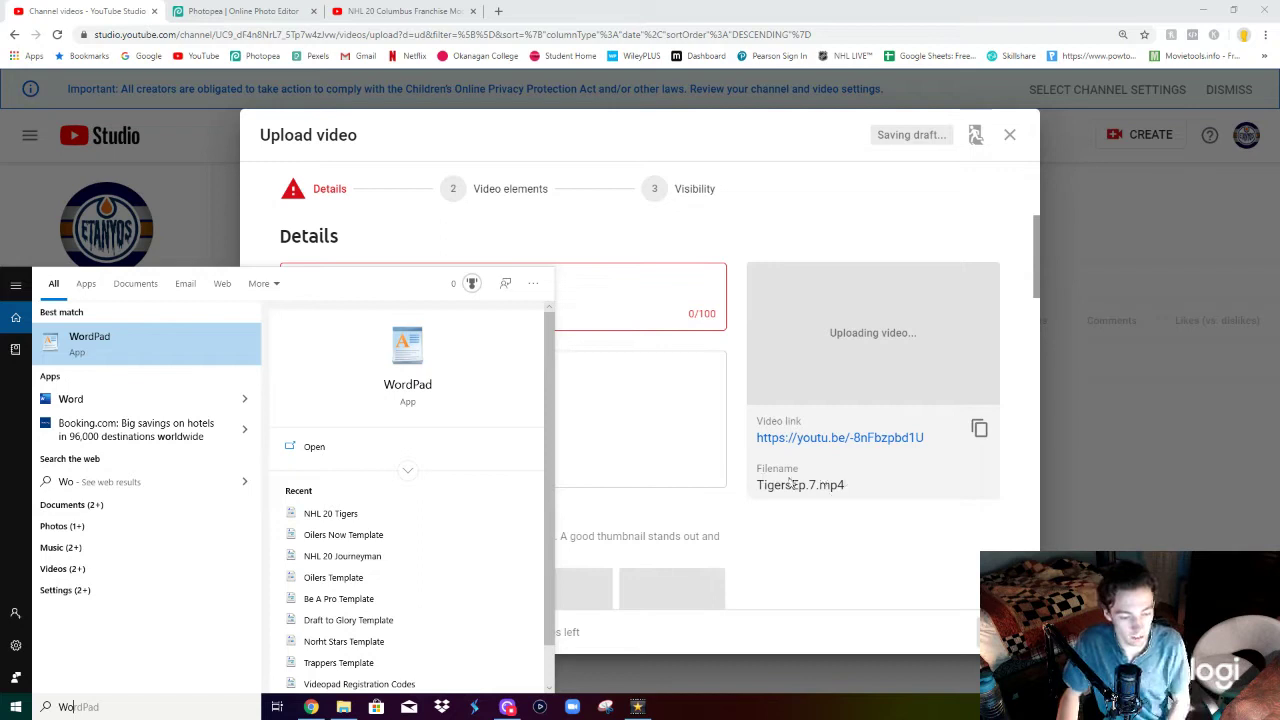
click(347, 518)
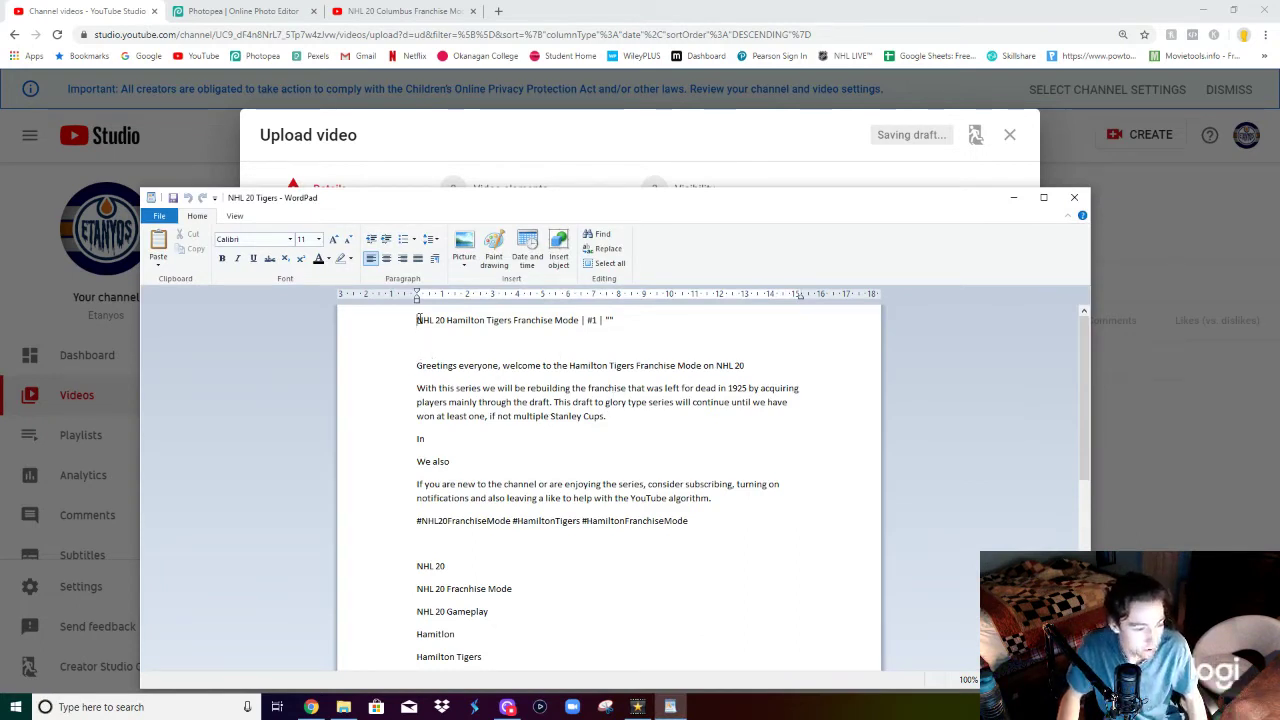
Step: Look over the Tigers notes and select the template title line in WordPad
scroll(430, 340, down, 8)
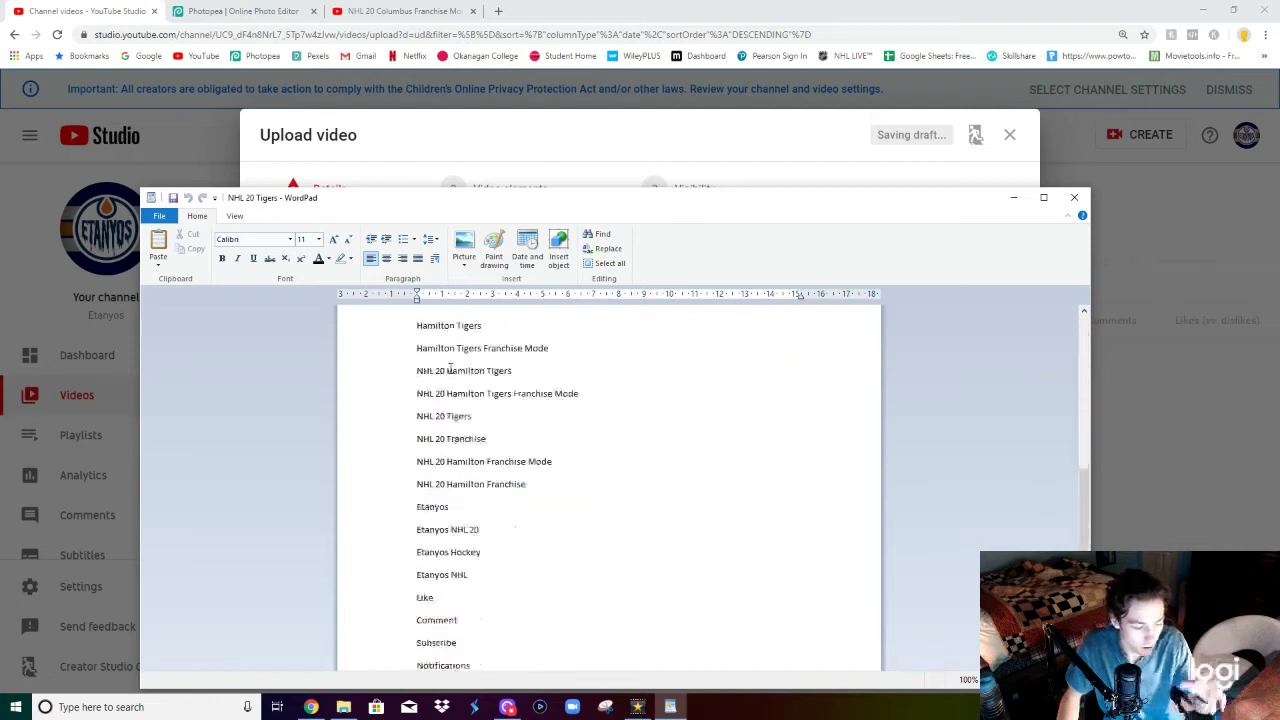
scroll(452, 372, up, 8)
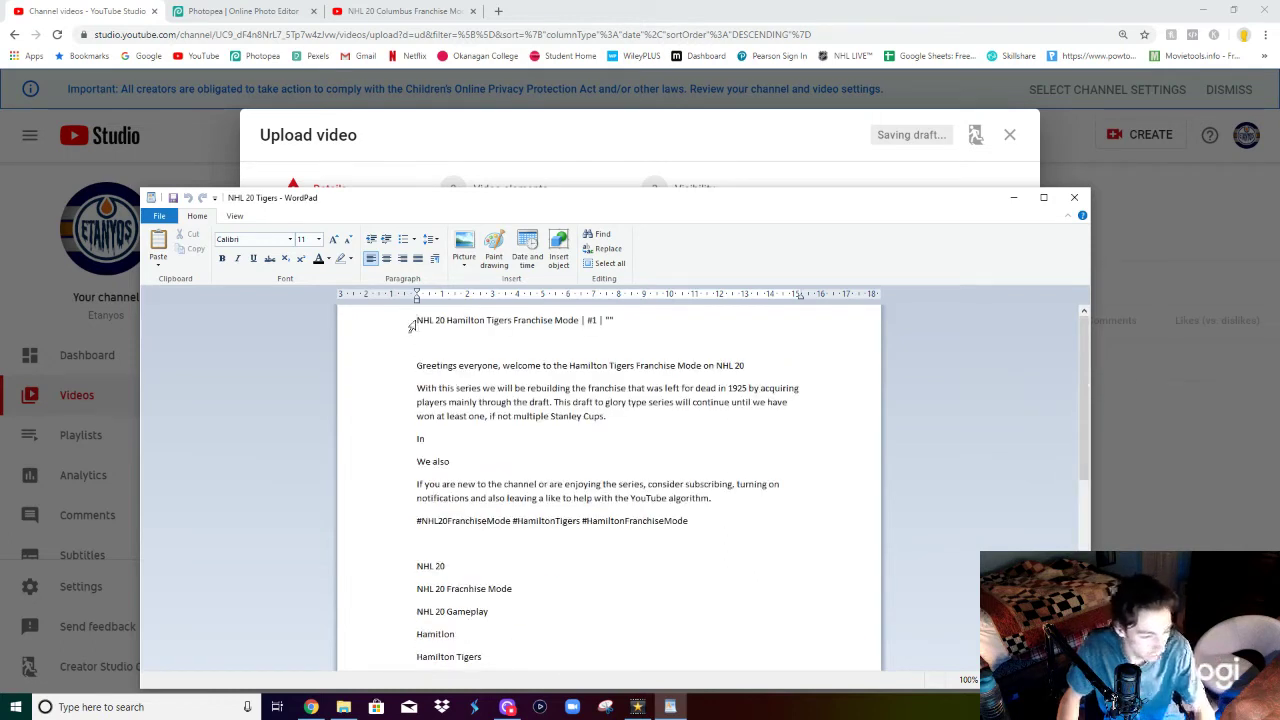
drag(417, 320, 614, 321)
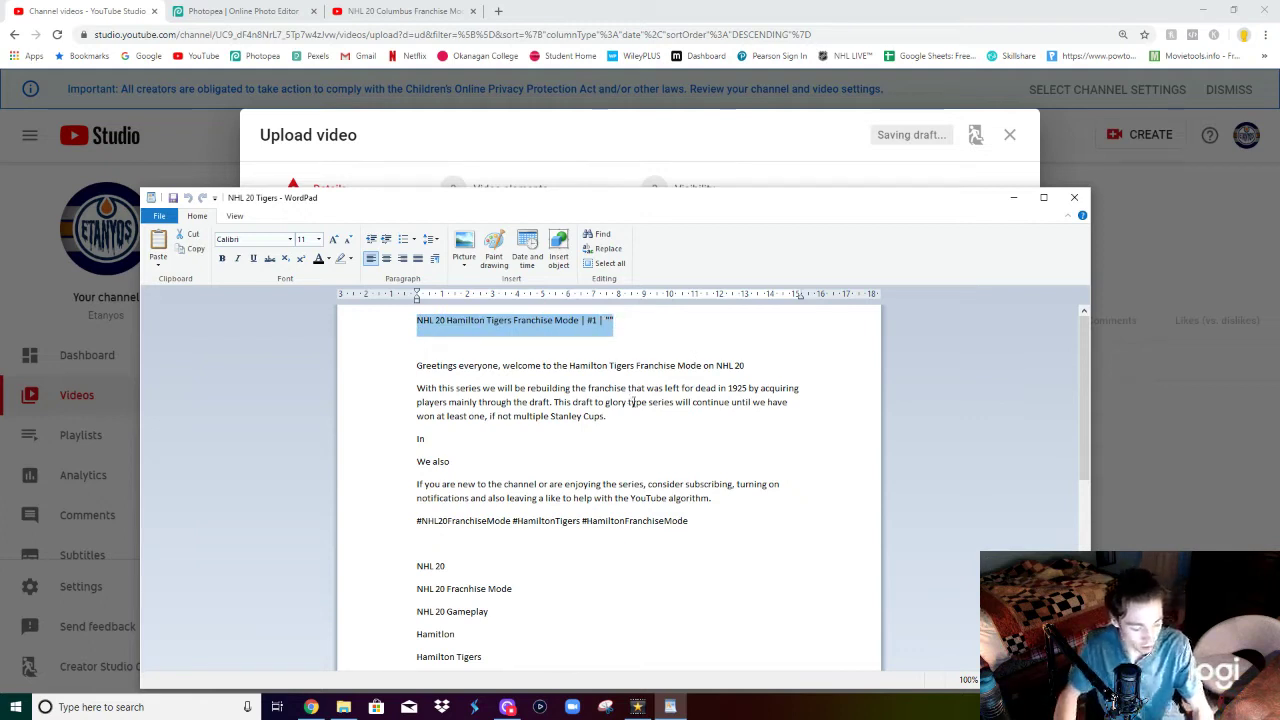
click(646, 143)
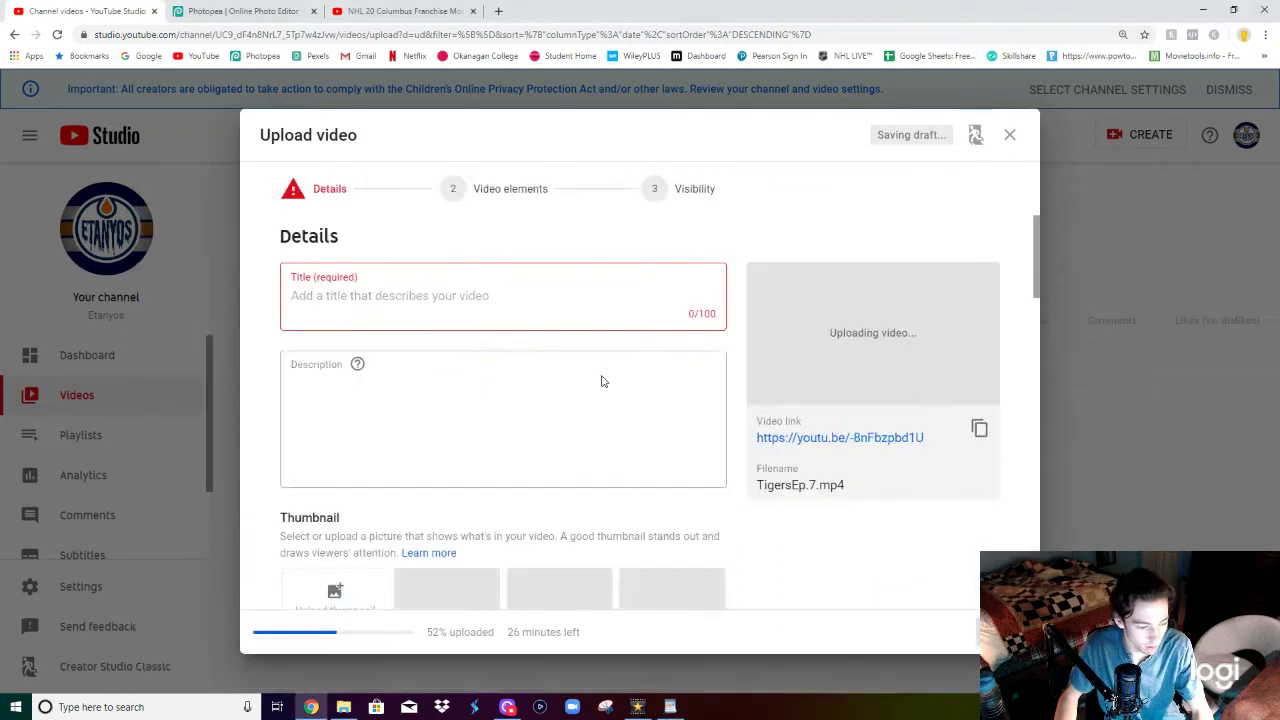
Step: Paste the two seventh-episode paragraphs into the empty description, then return to the WordPad notes
scroll(600, 380, down, 1)
click(465, 366)
text(In this seventh episode of the Tigers Franchise Mode, we head into the 2022 Calder Cup Playoffs where the Markham Lions look to advance past the 1st round for the second time in franchise history!  We also make our way through the 2022 NHL Entry Draft where we land multiple amazing young prospects to aid our teams offense and defense for the future!)
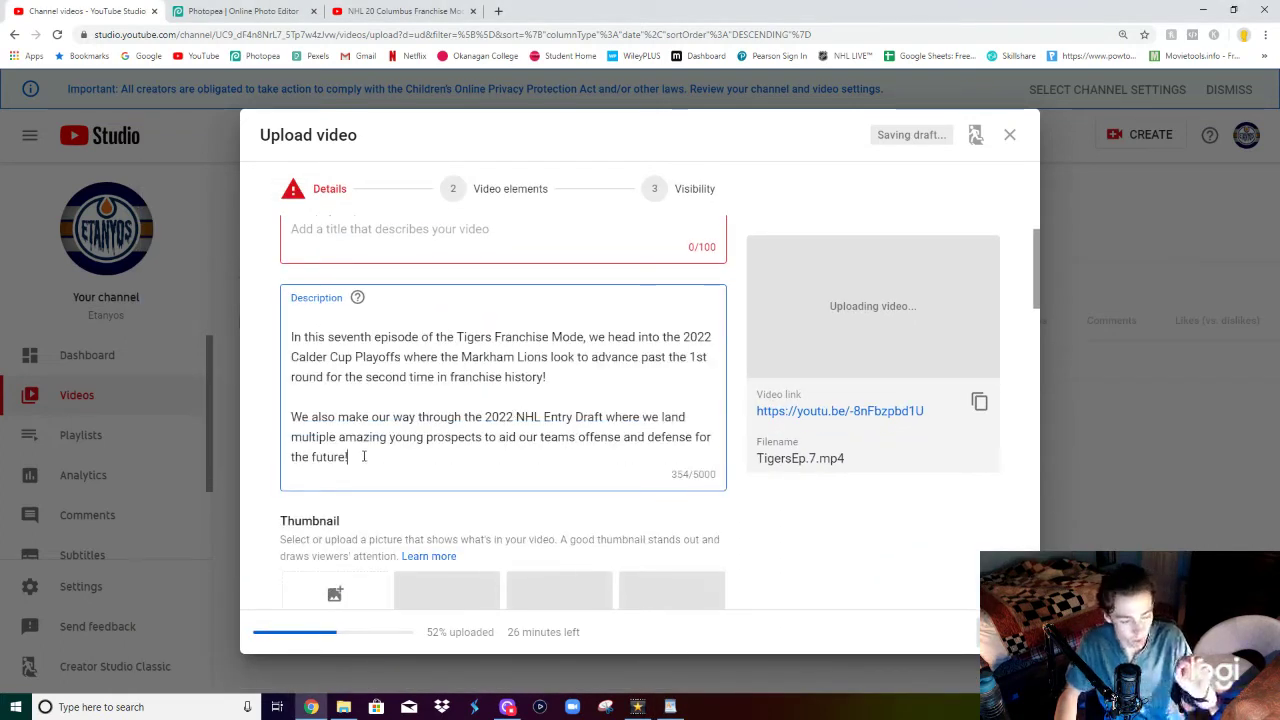
scroll(363, 456, up, 1)
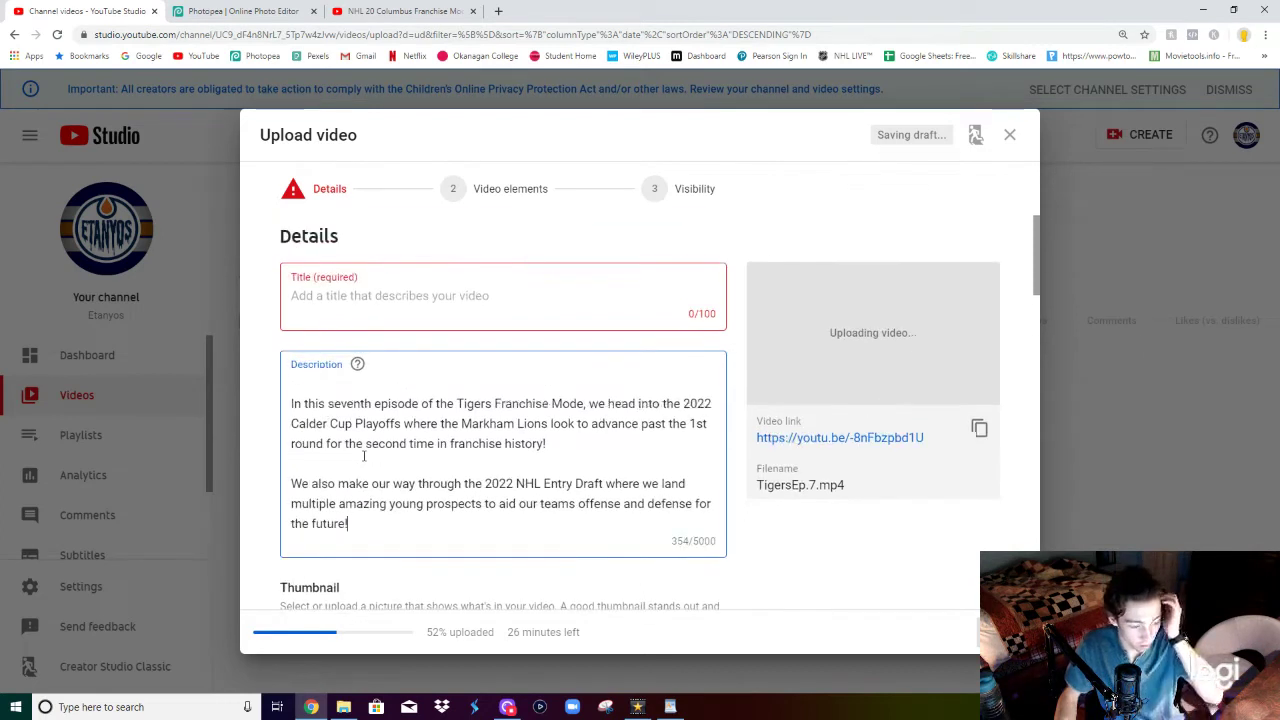
scroll(363, 456, down, 3)
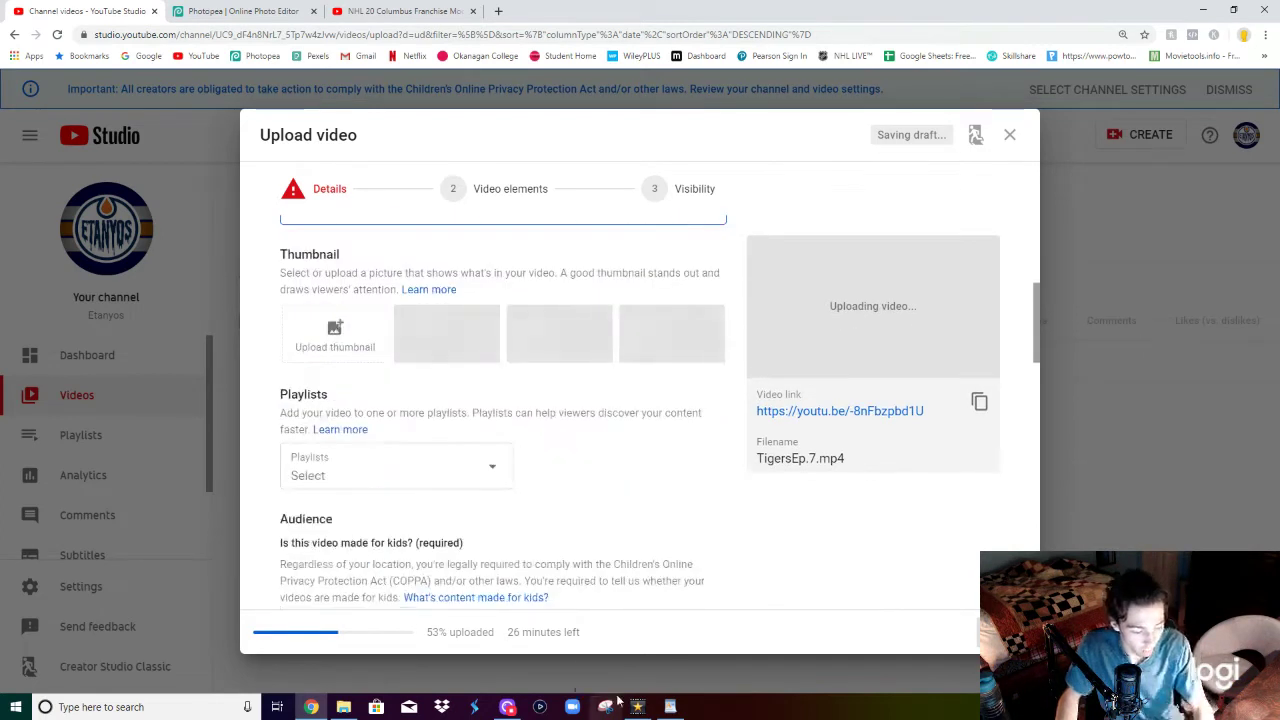
click(673, 707)
click(443, 449)
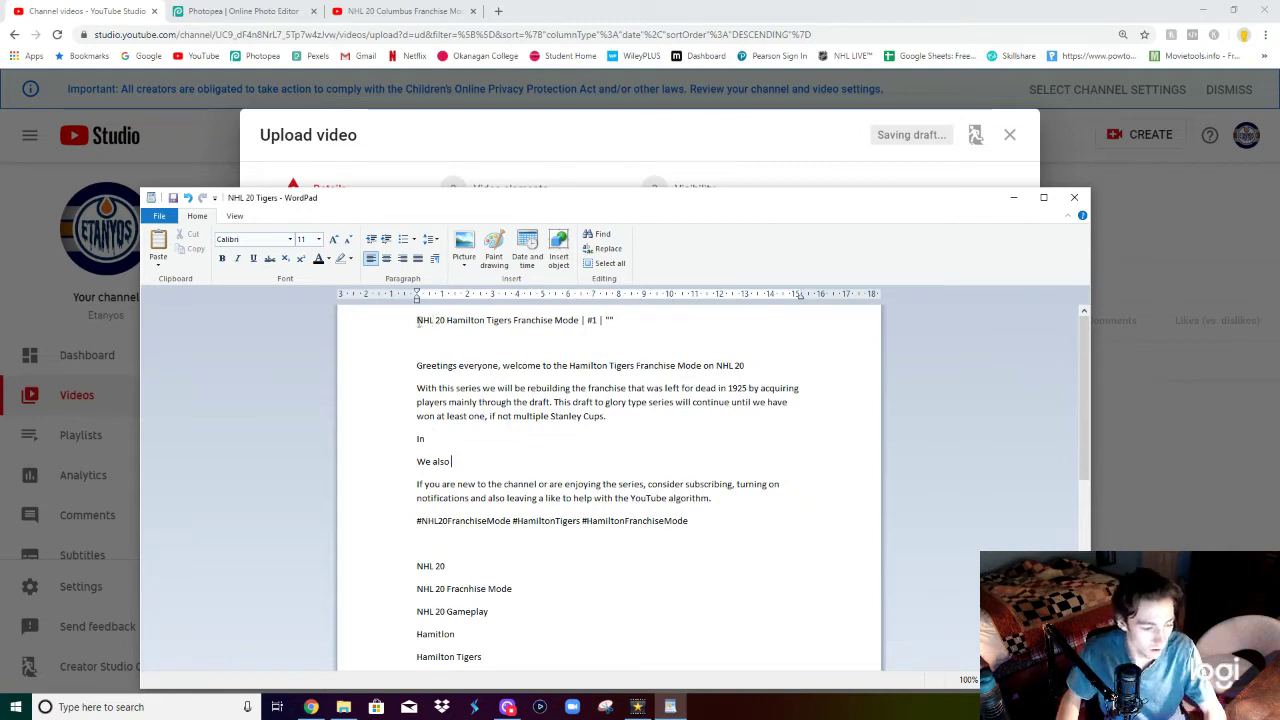
Step: Select the full template title line in the WordPad notes
mouse_move(417, 320)
mouse_down()
mouse_move(620, 311)
mouse_move(417, 320)
mouse_up()
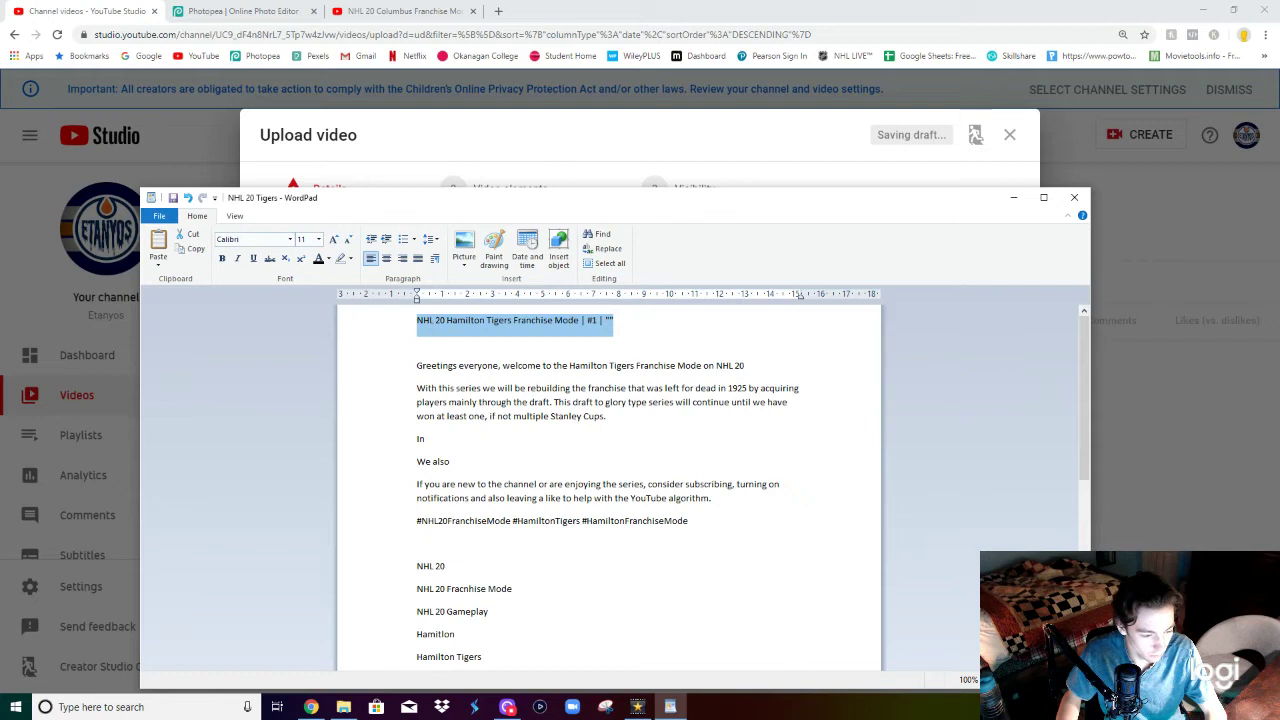
click(618, 319)
drag(618, 319, 416, 320)
key(ctrl+c)
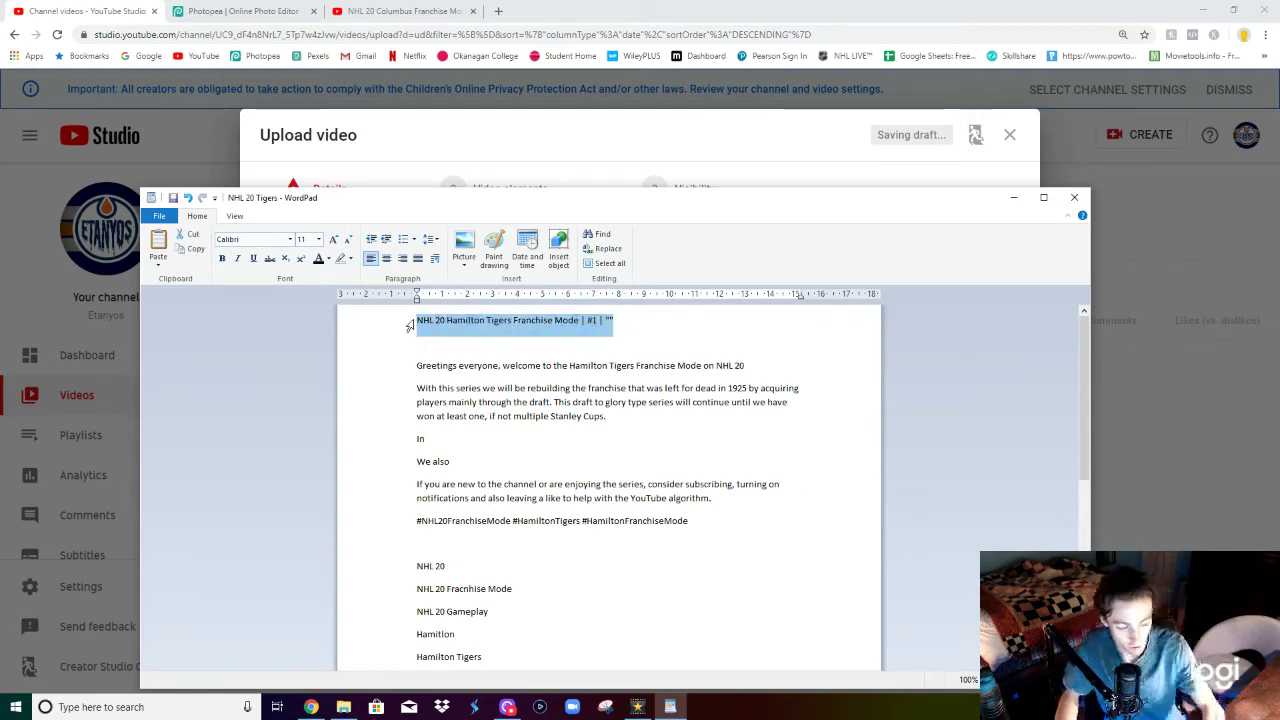
click(675, 126)
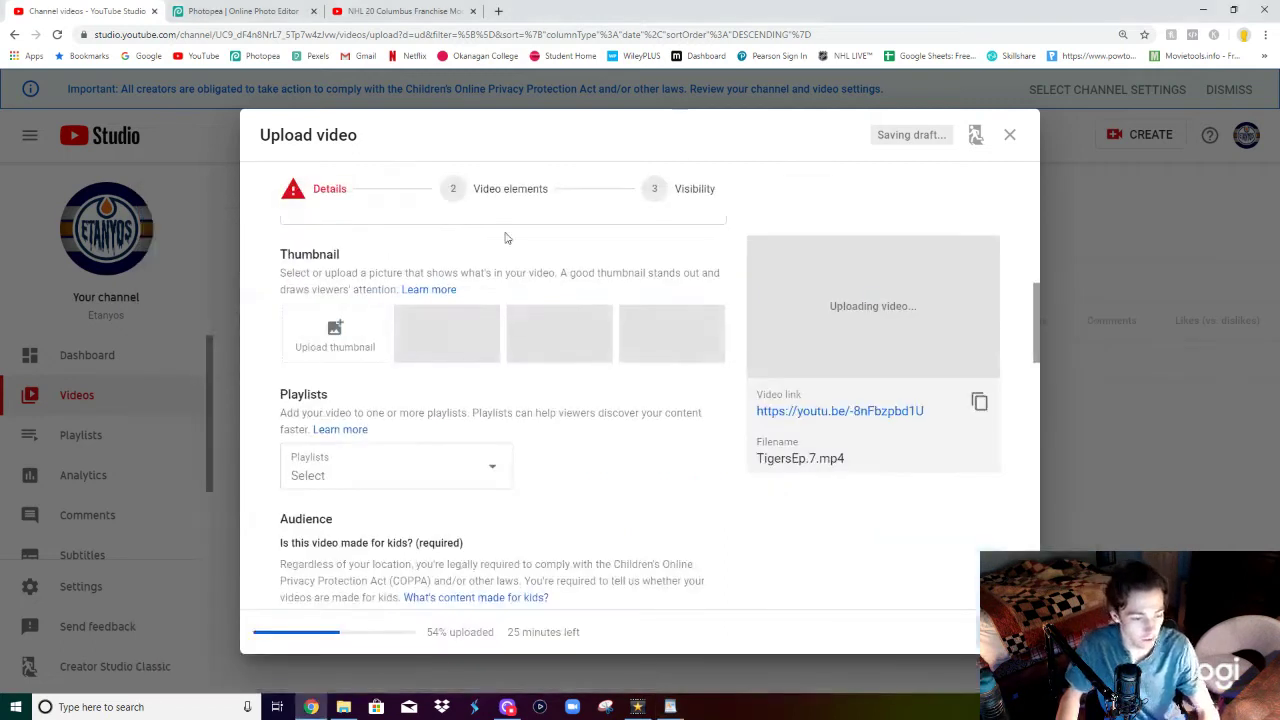
Step: Paste and complete the title as 'NHL 20 Hamilton Tigers Franchise Mode | #7 | "Young Studs!"'
scroll(522, 318, up, 3)
scroll(522, 318, up, 1)
click(514, 303)
key(ctrl+v)
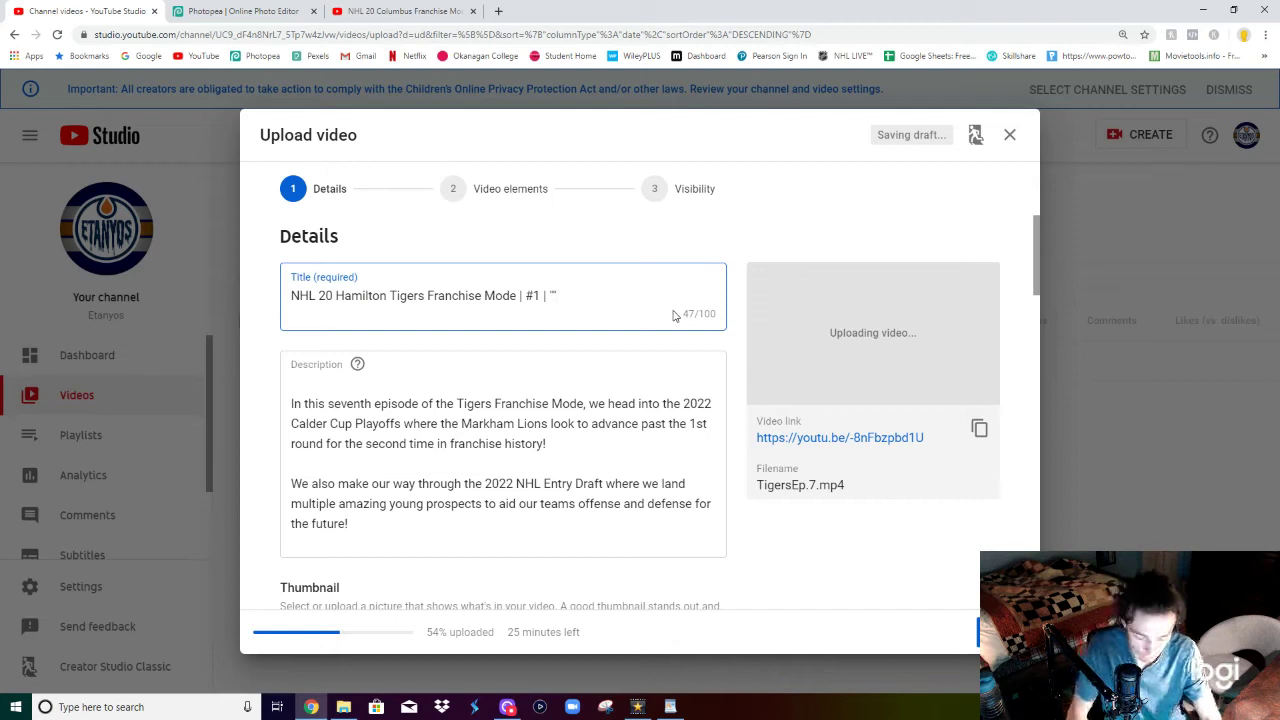
text(Young Studs!)
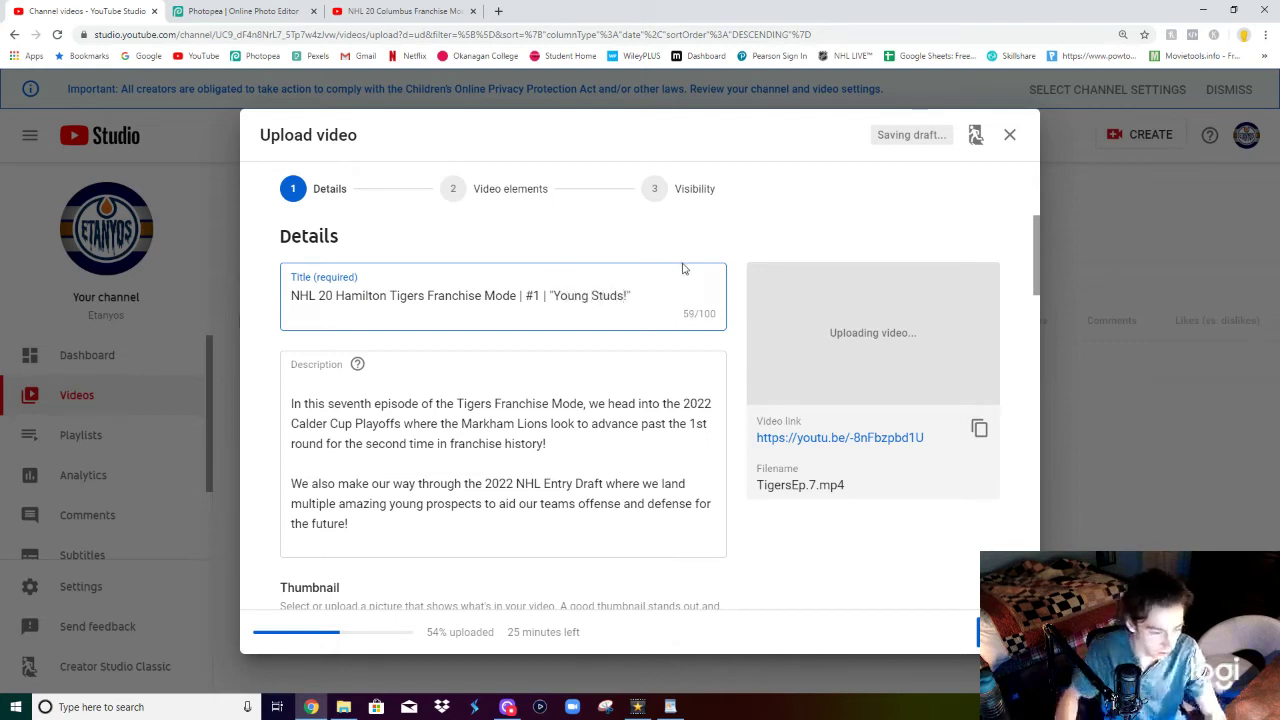
click(540, 295)
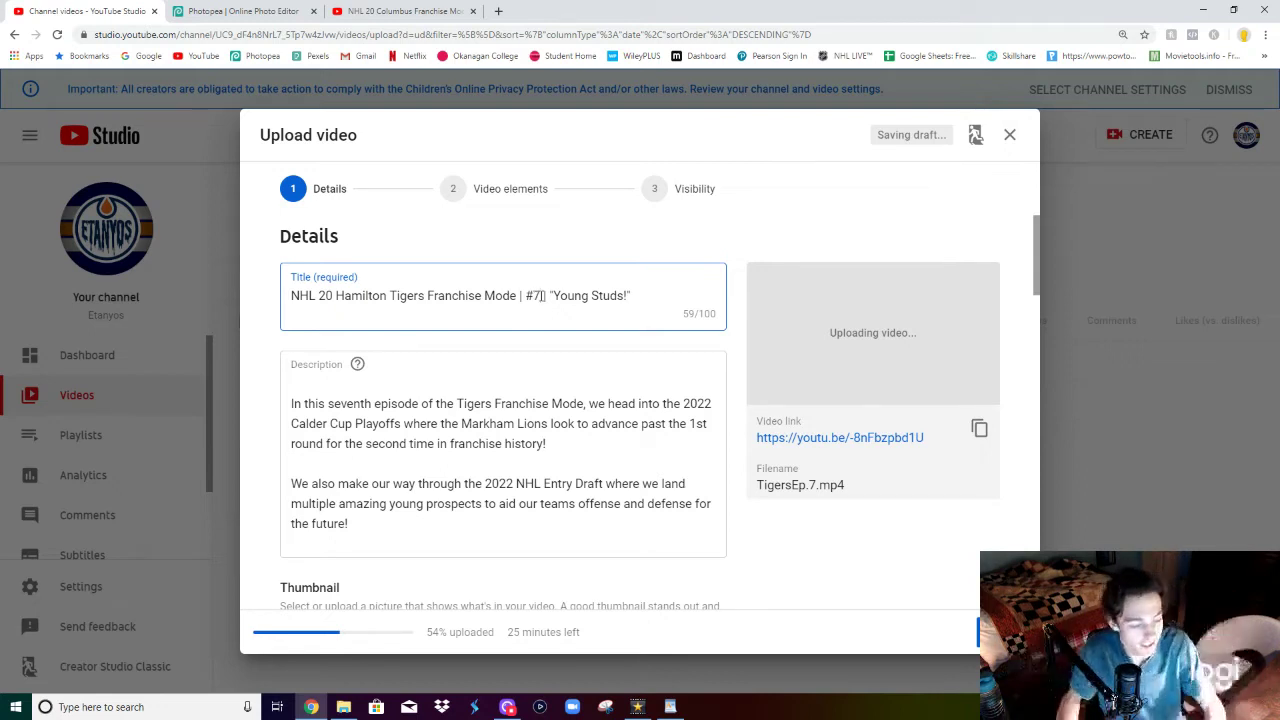
key(End)
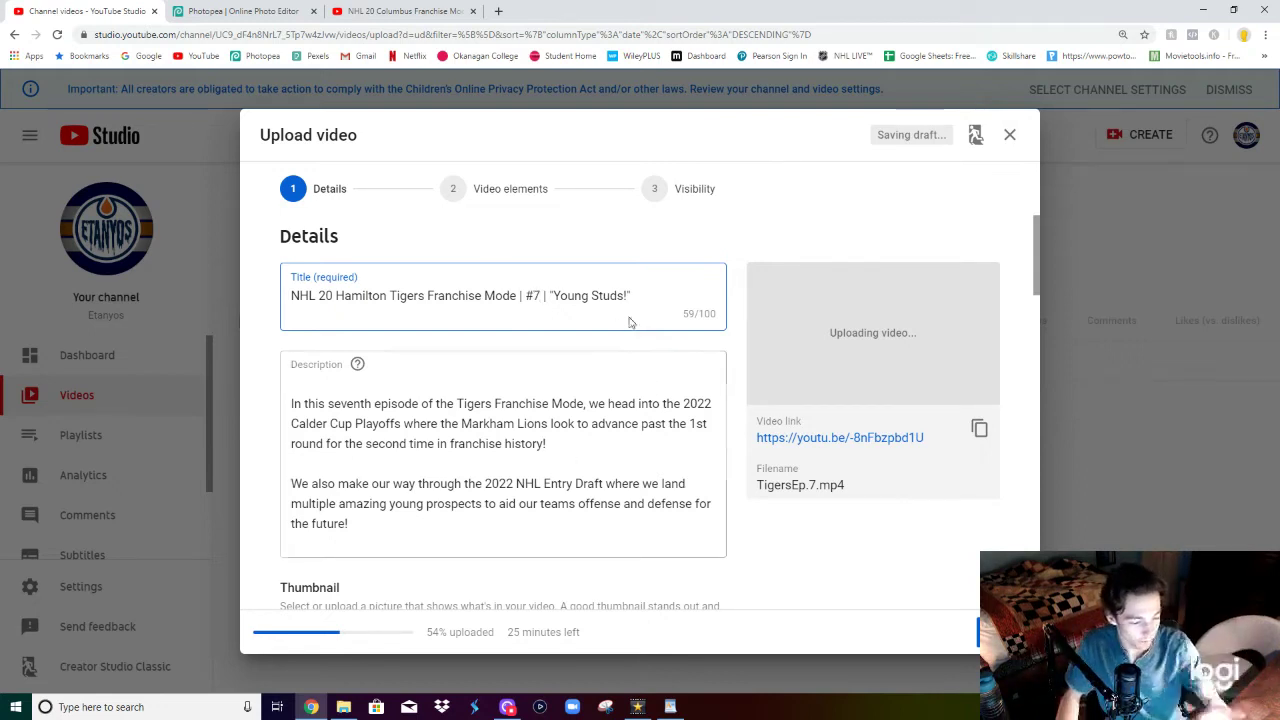
scroll(551, 371, down, 1)
scroll(551, 371, down, 1)
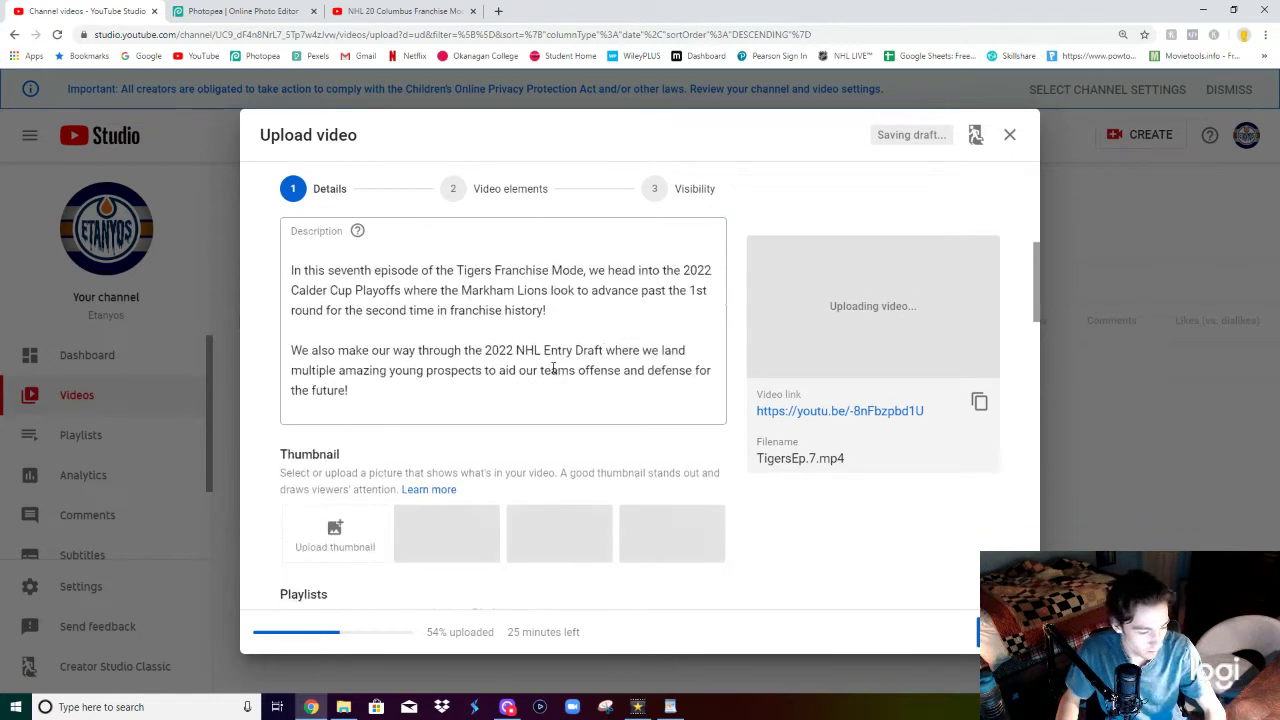
click(397, 393)
scroll(397, 393, up, 1)
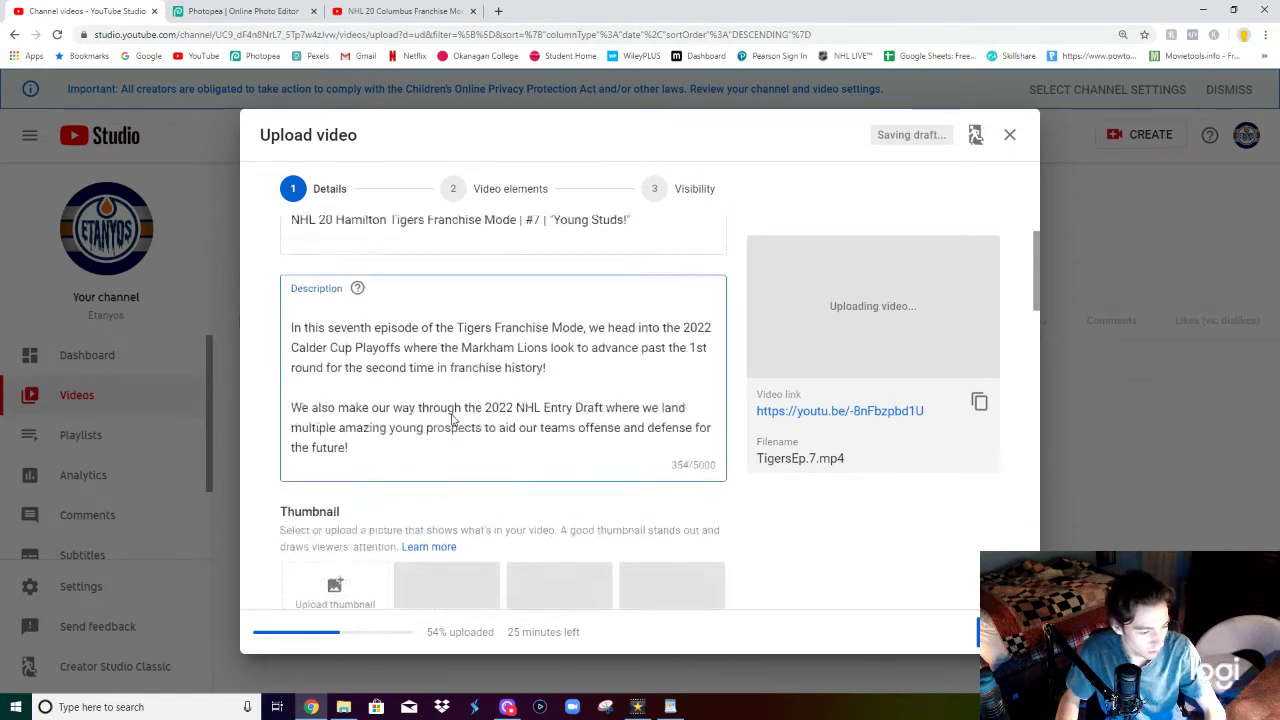
Step: Copy the intro from 'Greetings everyone' through the hashtag line in the WordPad notes
click(670, 707)
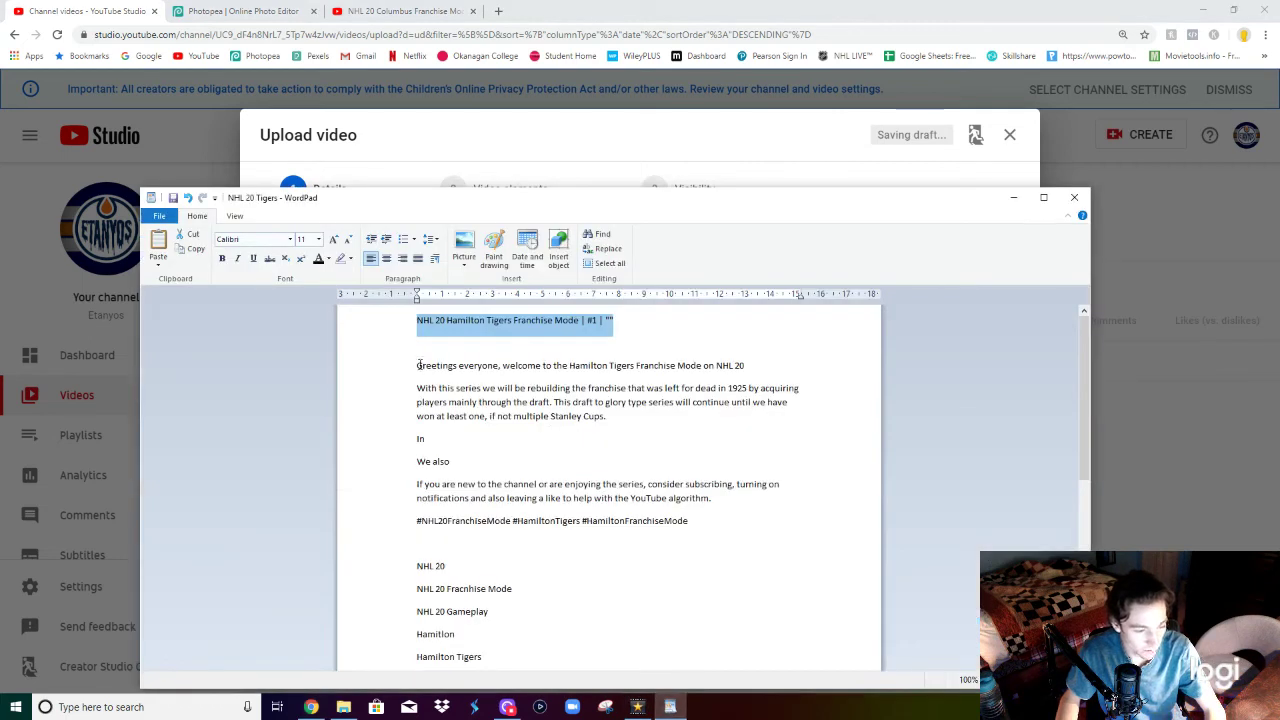
drag(419, 365, 700, 524)
key(ctrl+c)
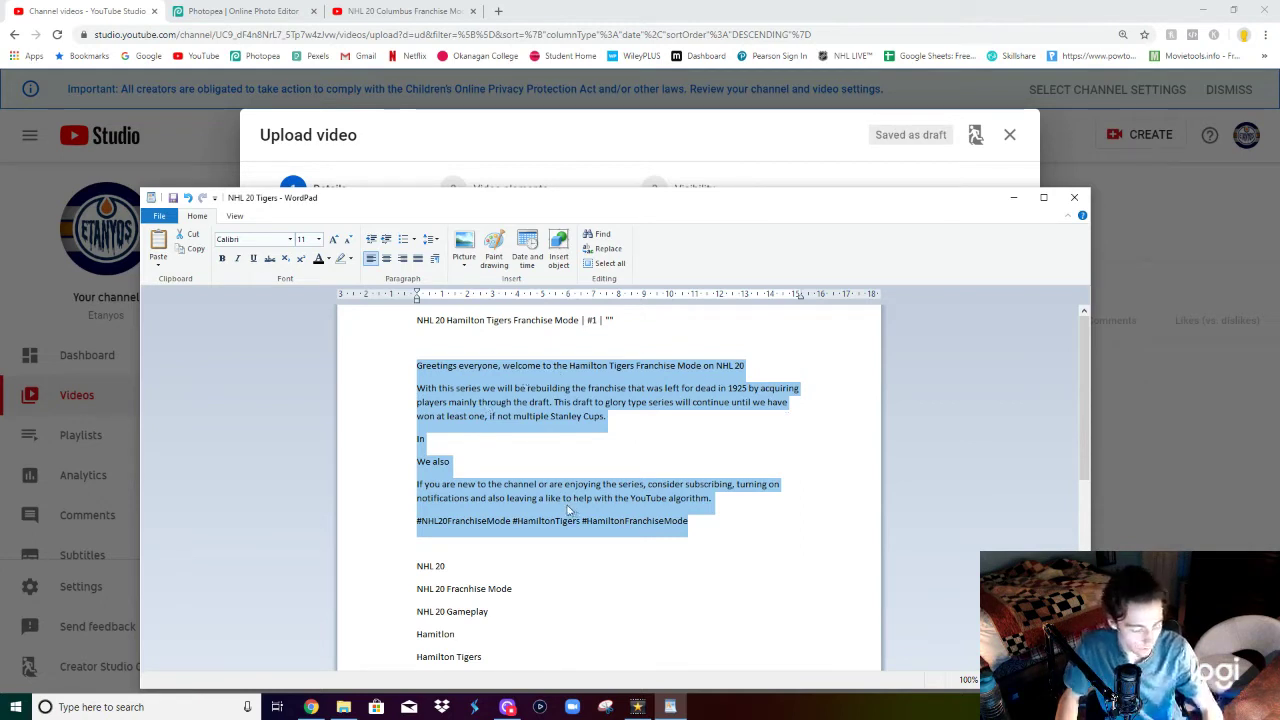
click(637, 706)
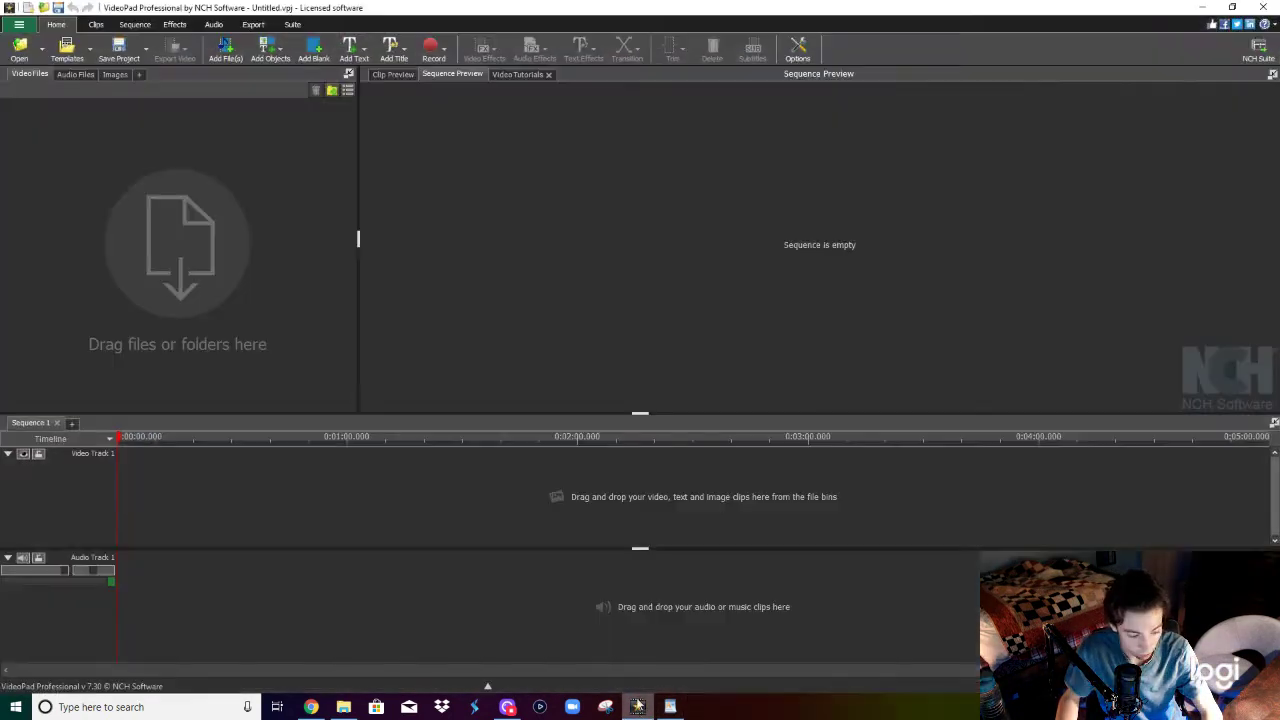
click(637, 706)
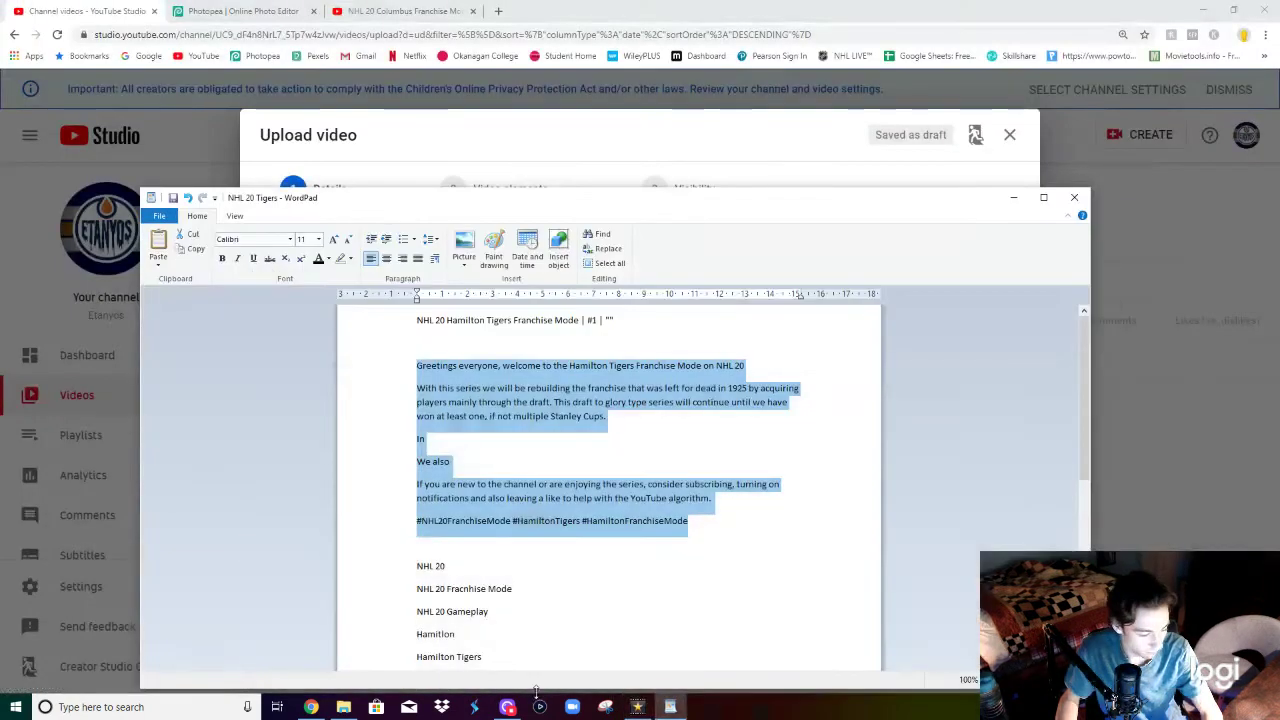
click(311, 706)
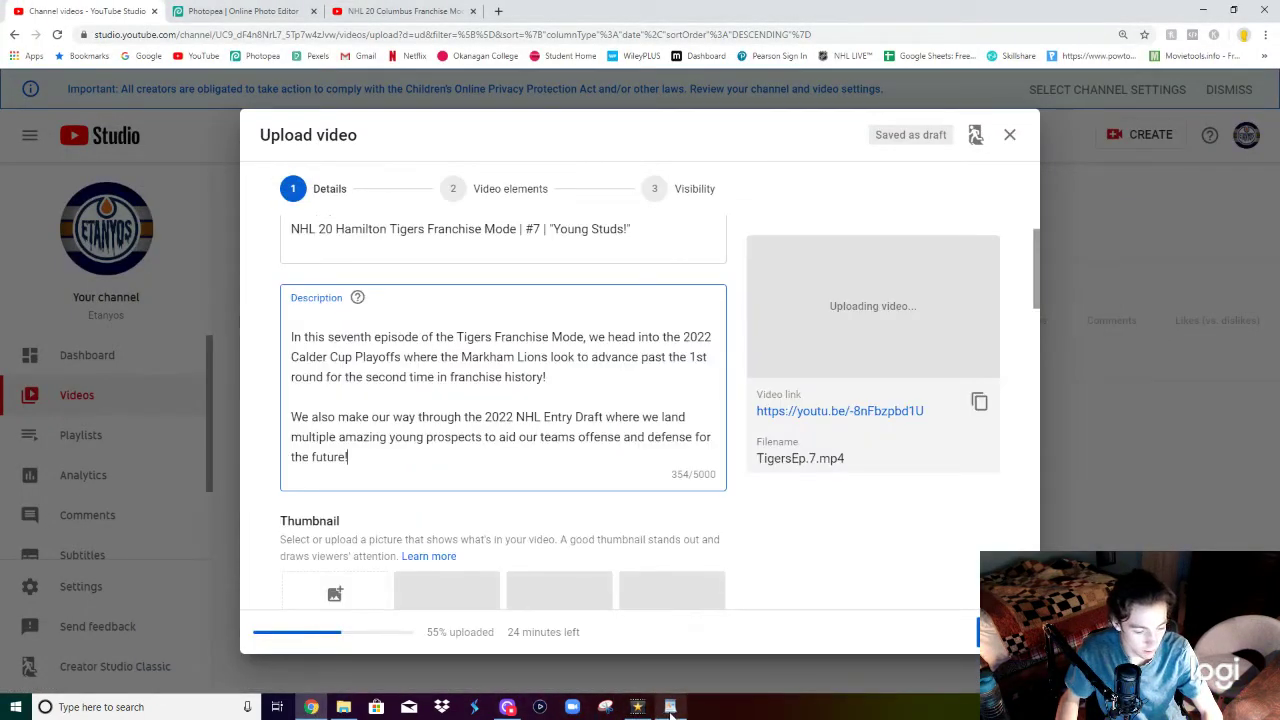
Step: Paste the series intro and hashtags ahead of the episode summary, separated by a blank line
click(369, 320)
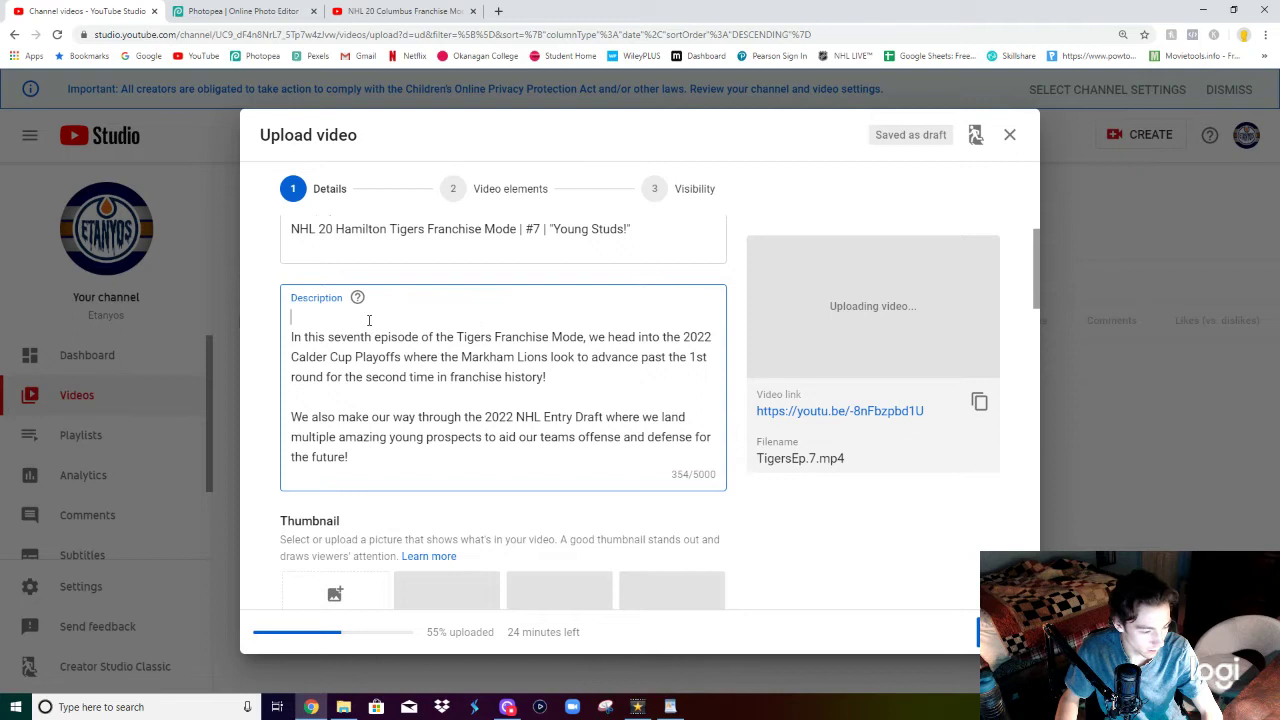
key(ctrl+v)
scroll(405, 472, down, 2)
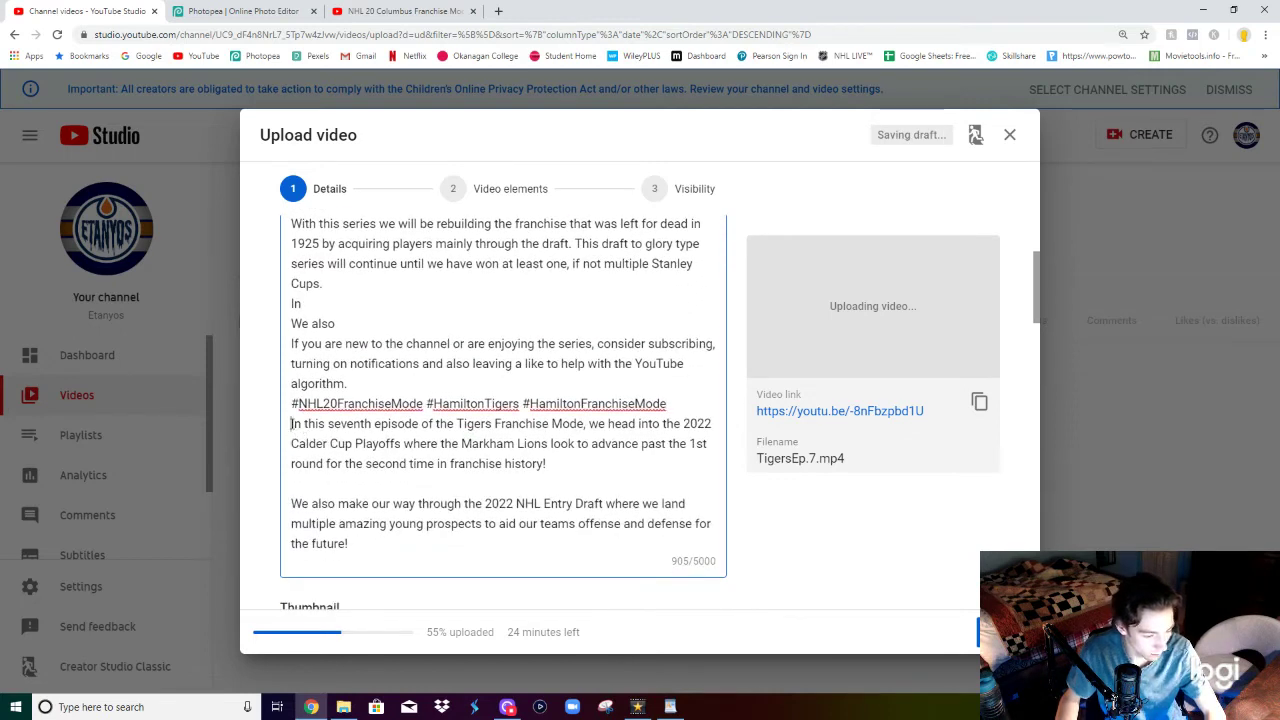
key(Return)
scroll(430, 430, up, 2)
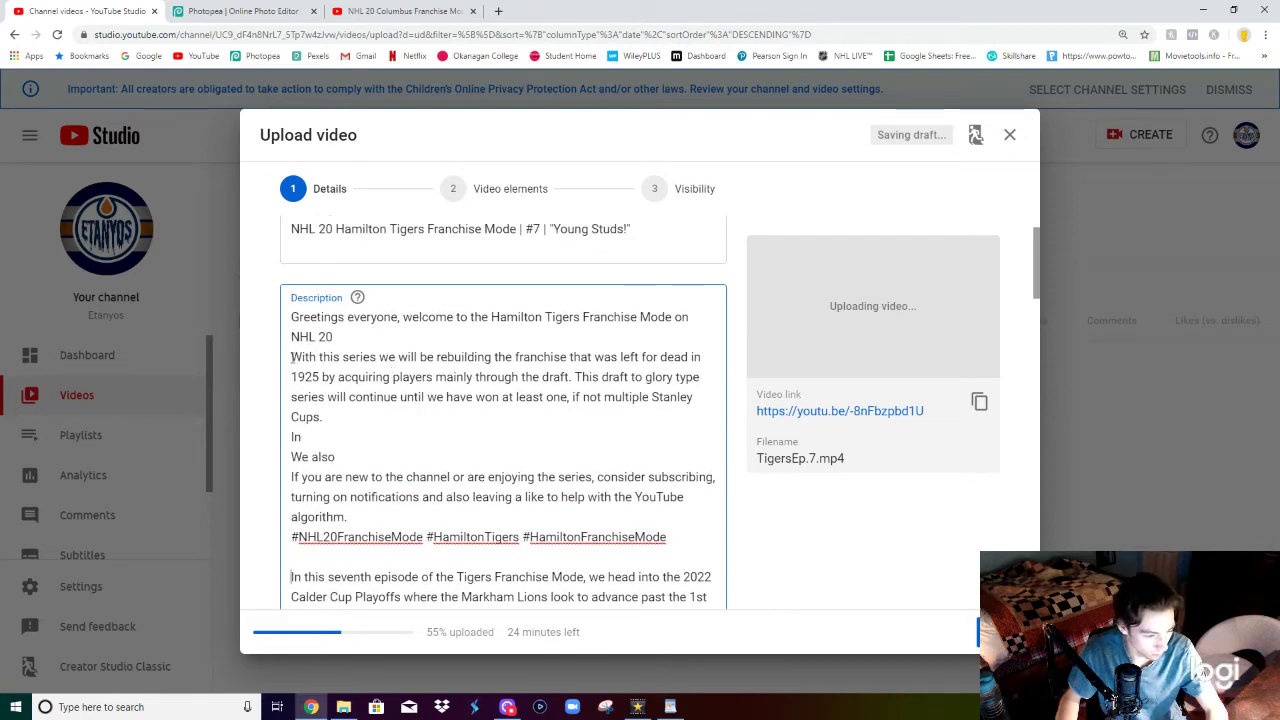
Step: Insert blank lines between the series, 'In', 'We also' and 'If you' paragraphs
key(Return)
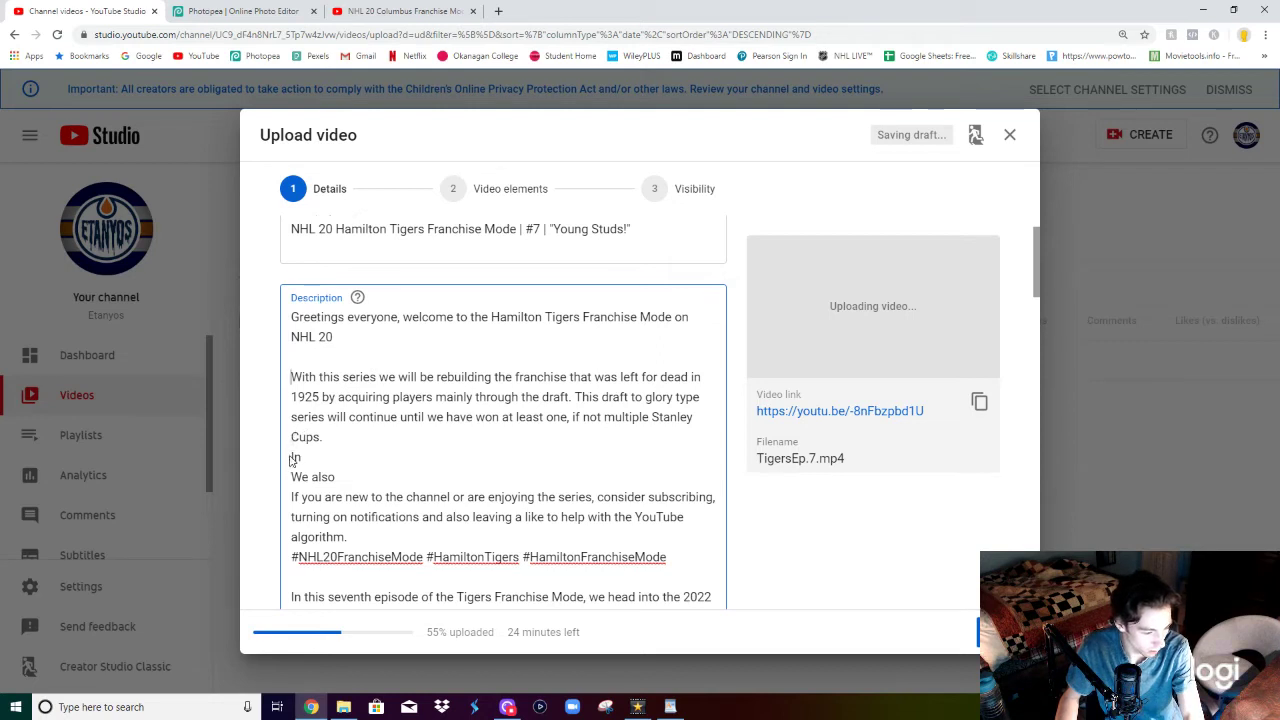
key(Return)
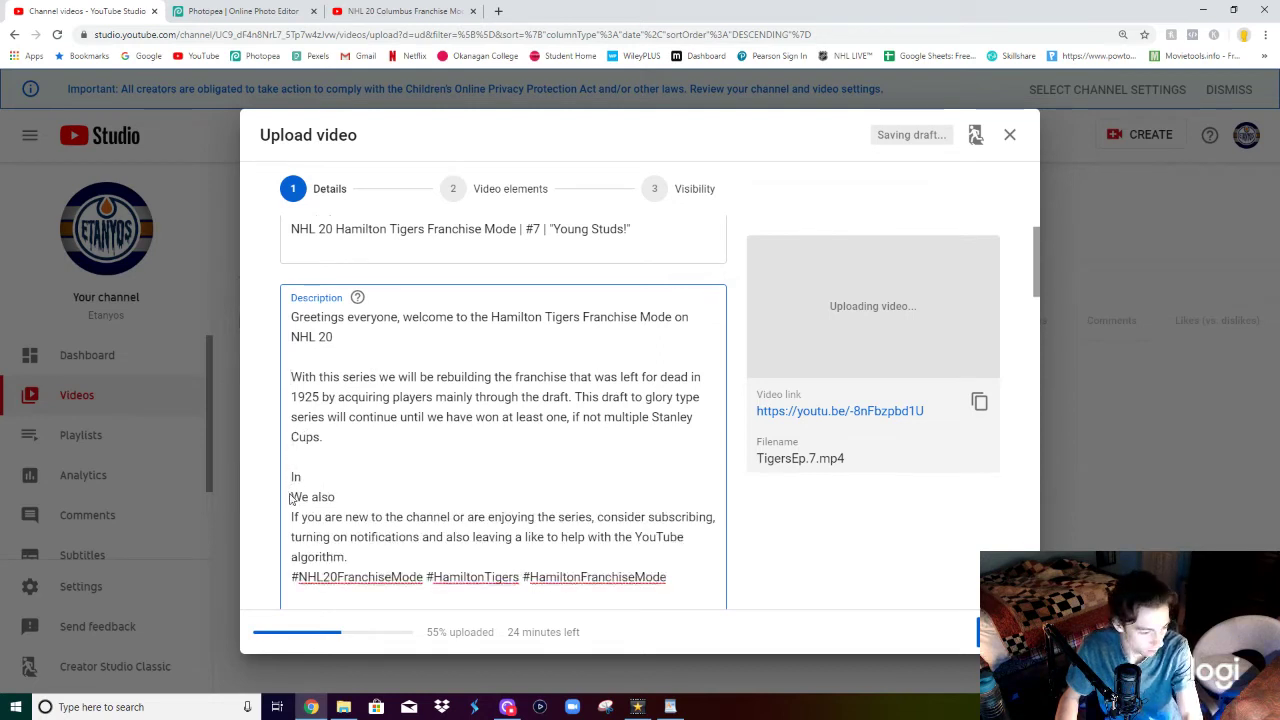
click(293, 494)
key(Return)
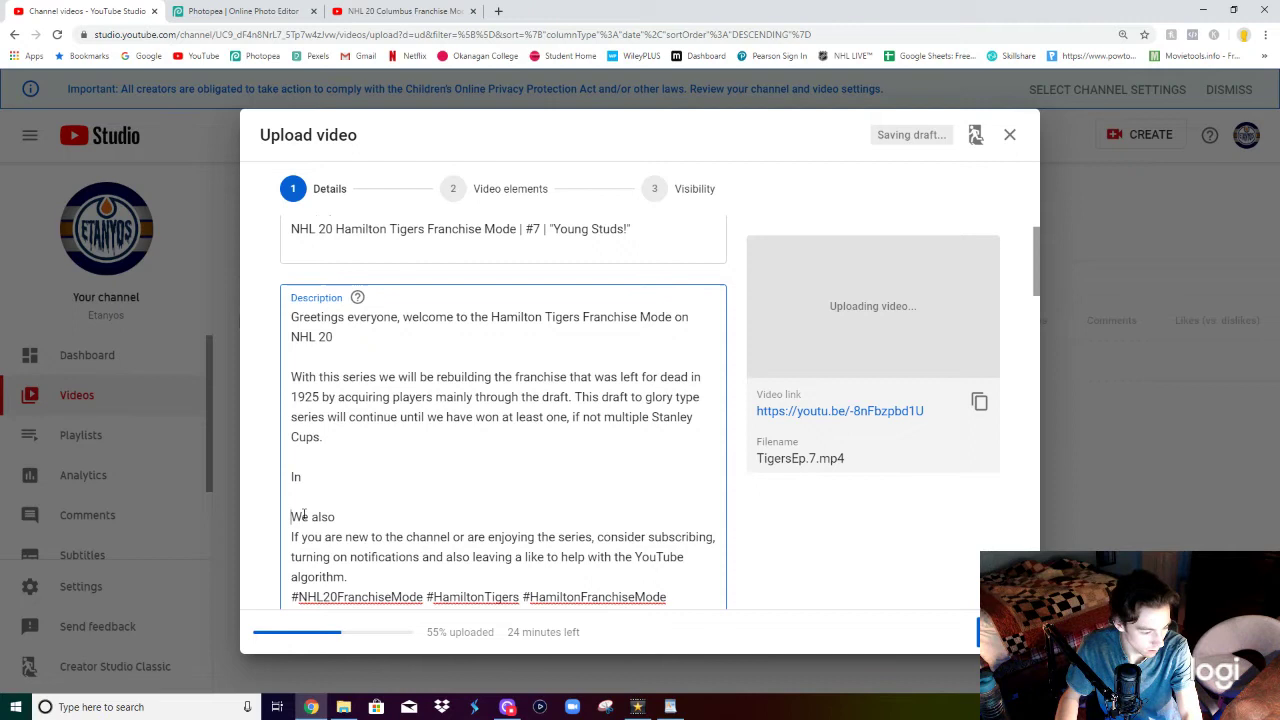
key(Down)
key(Return)
scroll(400, 520, down, 3)
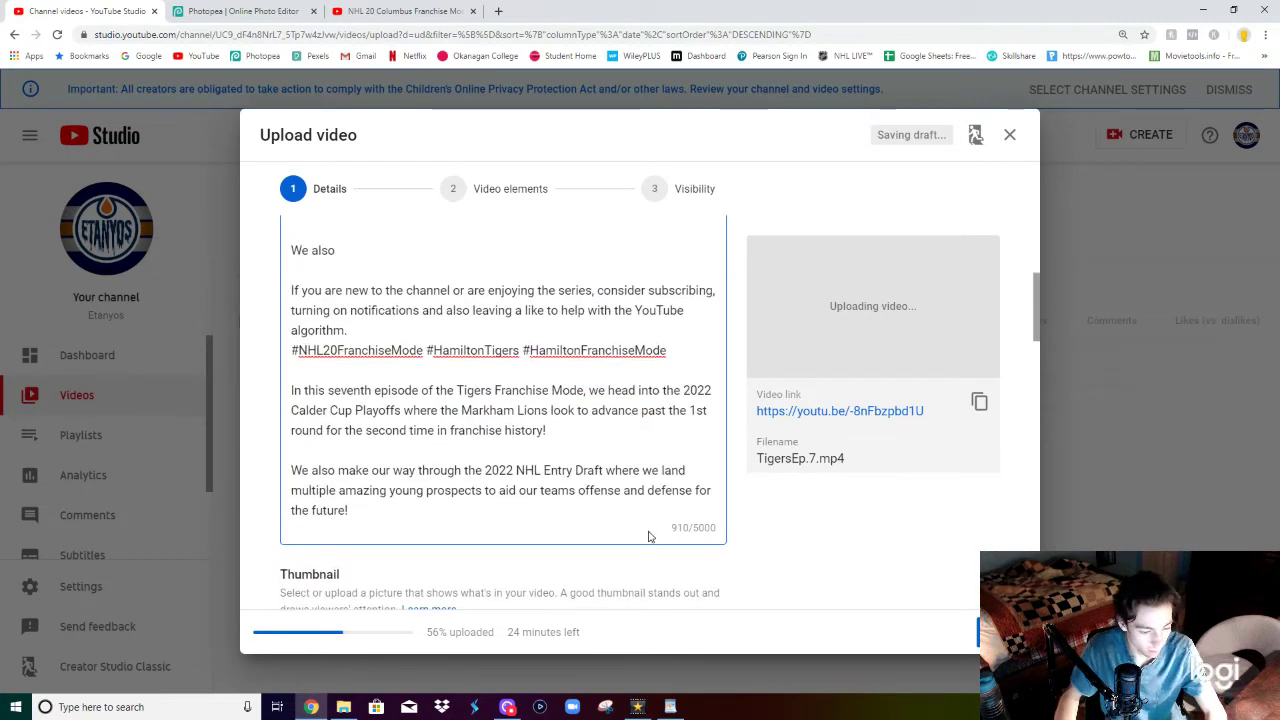
Step: Select the hashtag line in the description
click(676, 526)
key(ctrl+a)
click(648, 535)
key(ctrl+a)
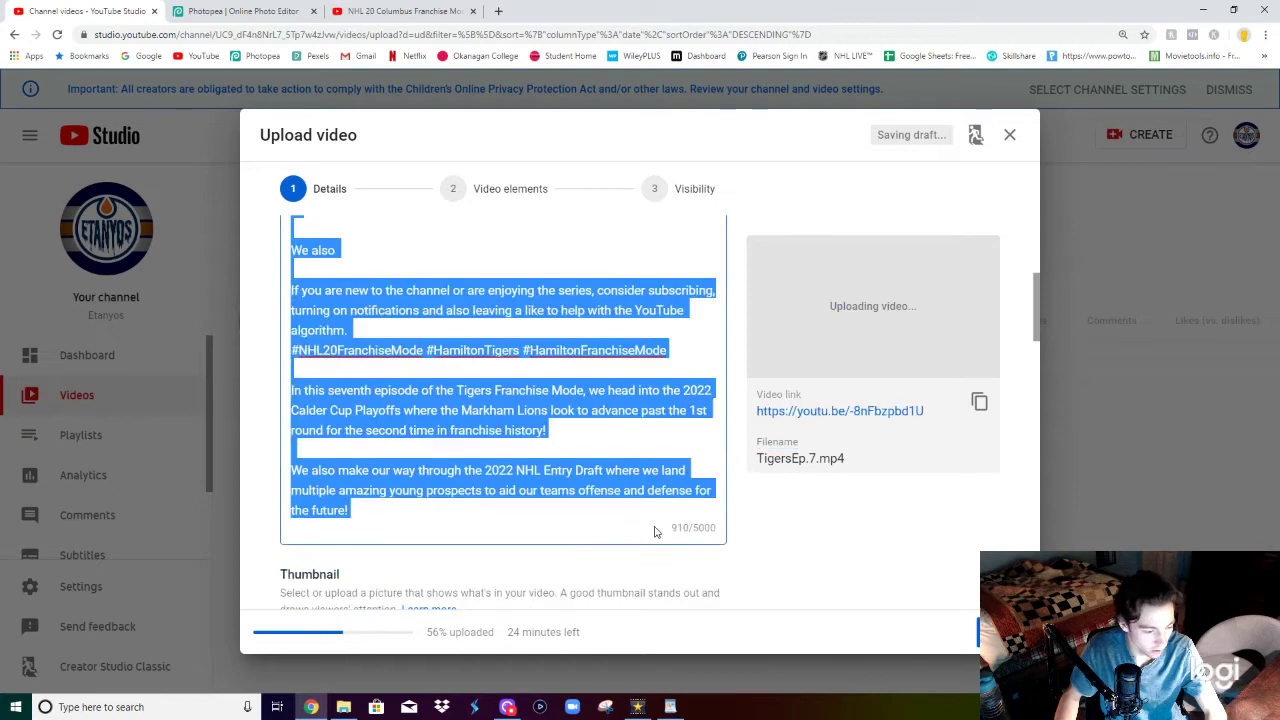
click(652, 533)
scroll(770, 541, down, 2)
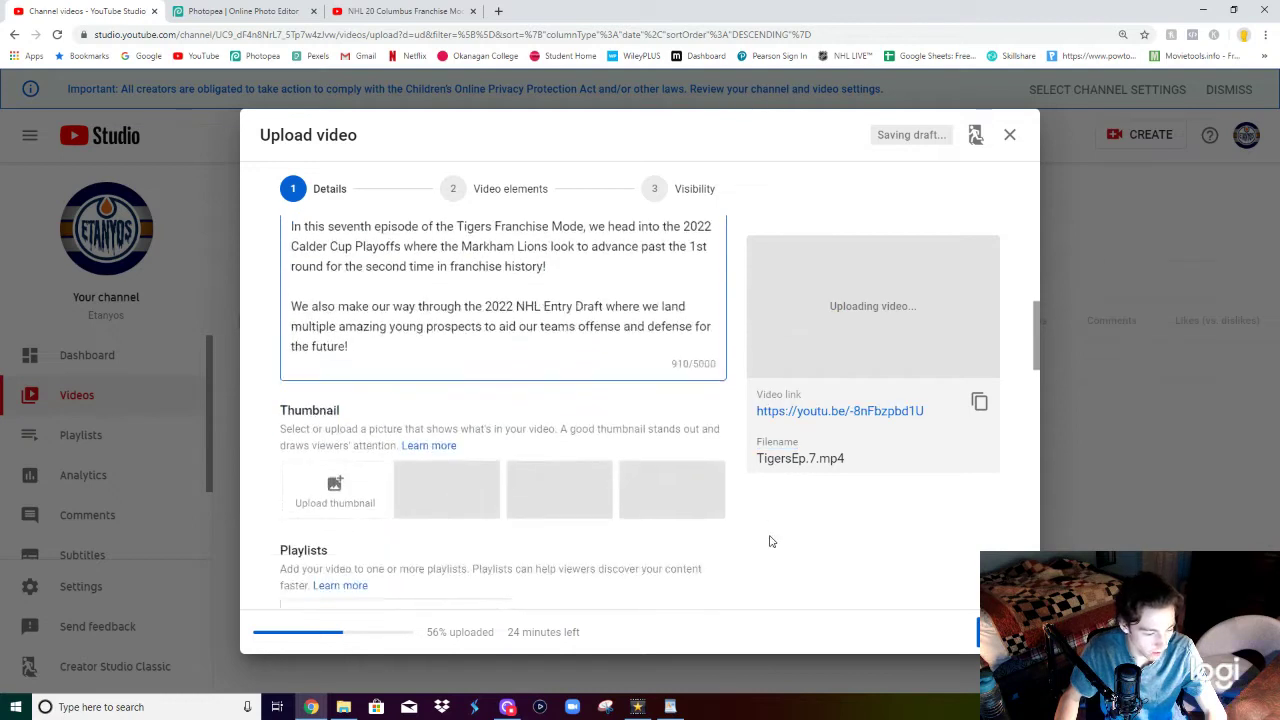
scroll(656, 520, up, 3)
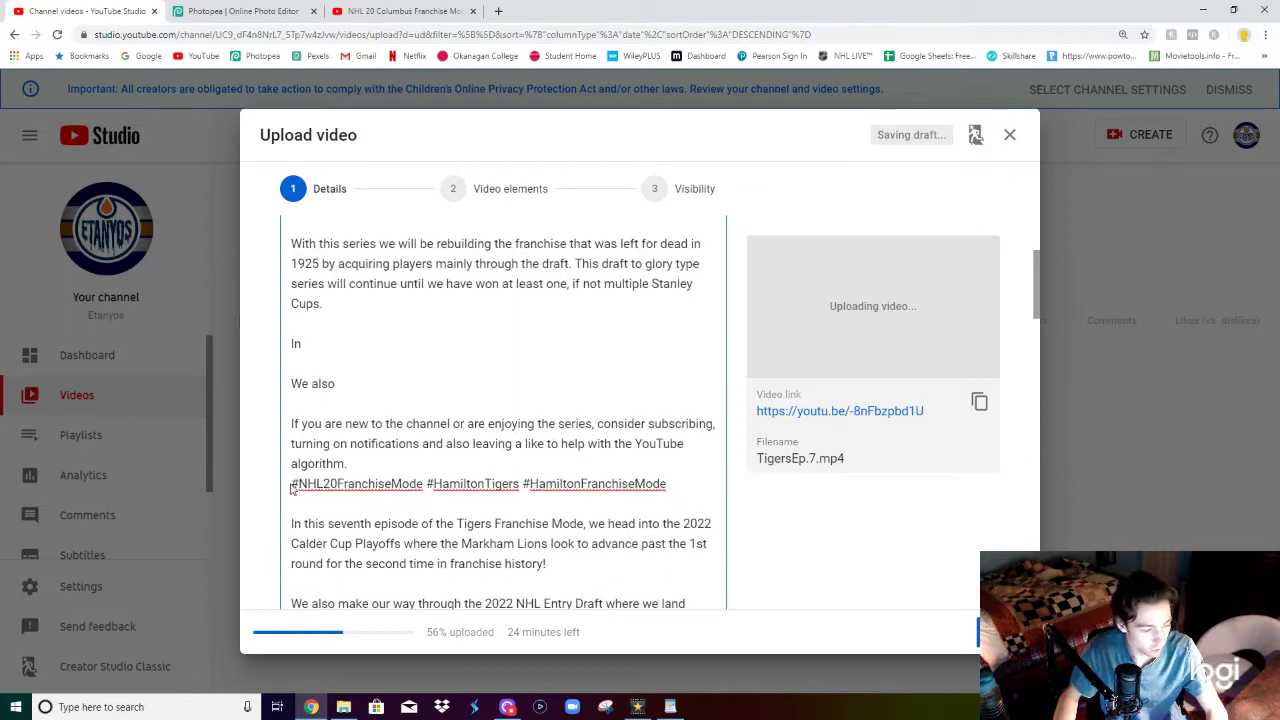
drag(291, 488, 677, 485)
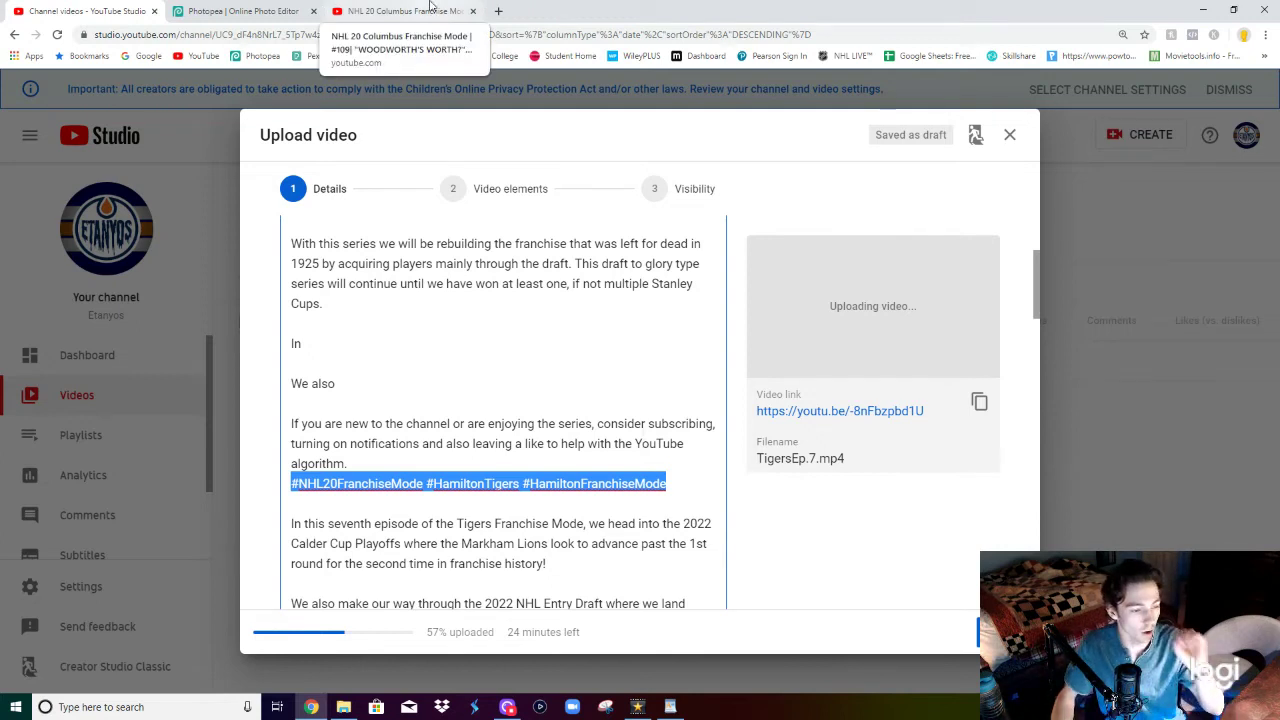
click(430, 8)
scroll(157, 564, down, 2)
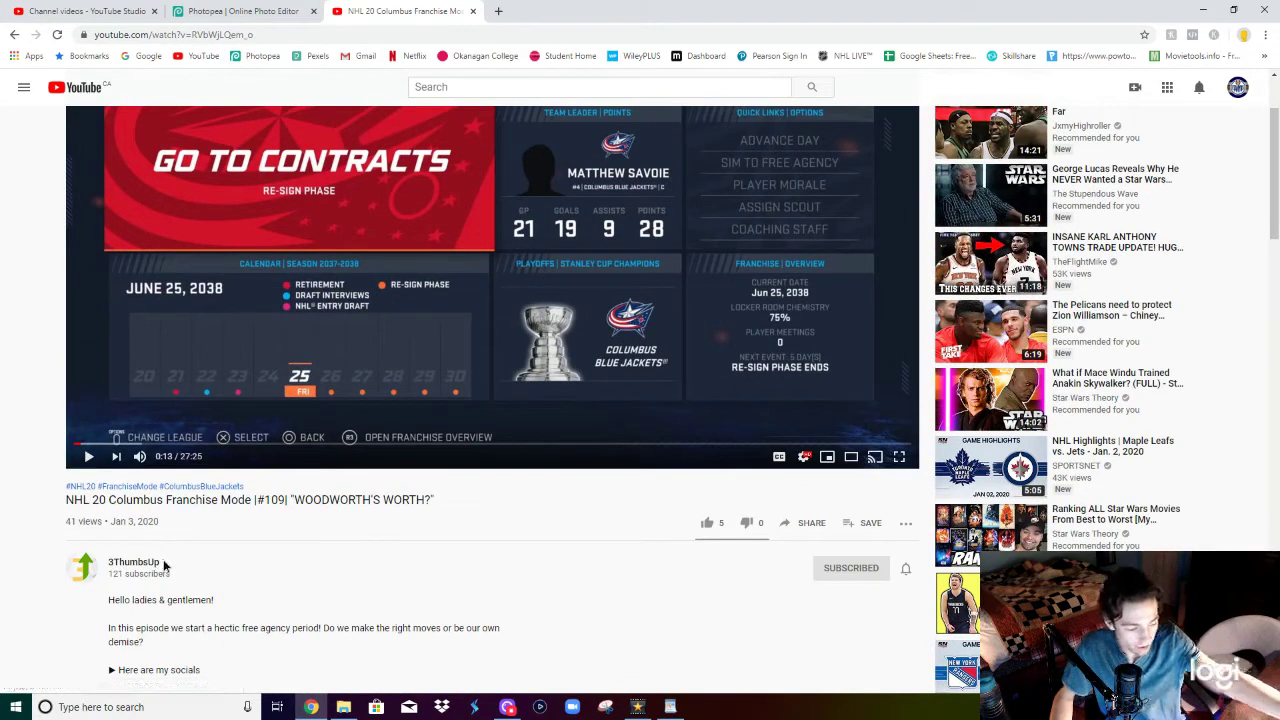
double_click(163, 563)
click(325, 577)
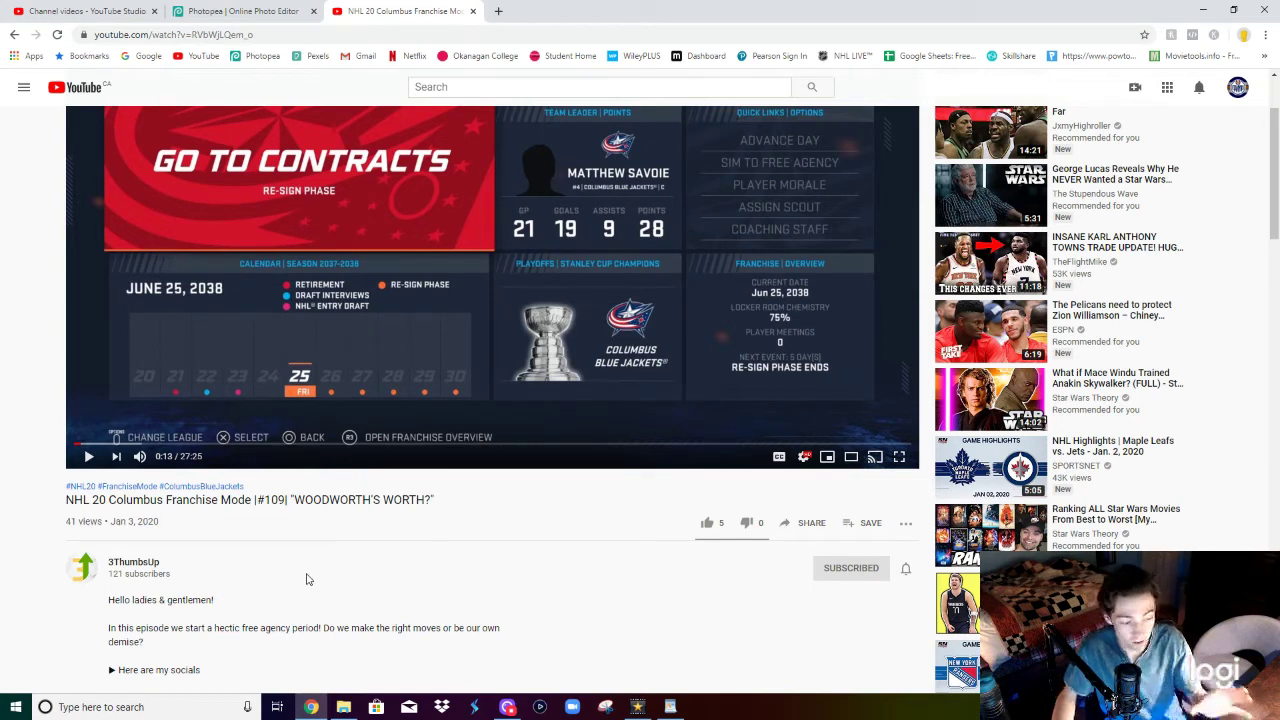
scroll(308, 580, up, 2)
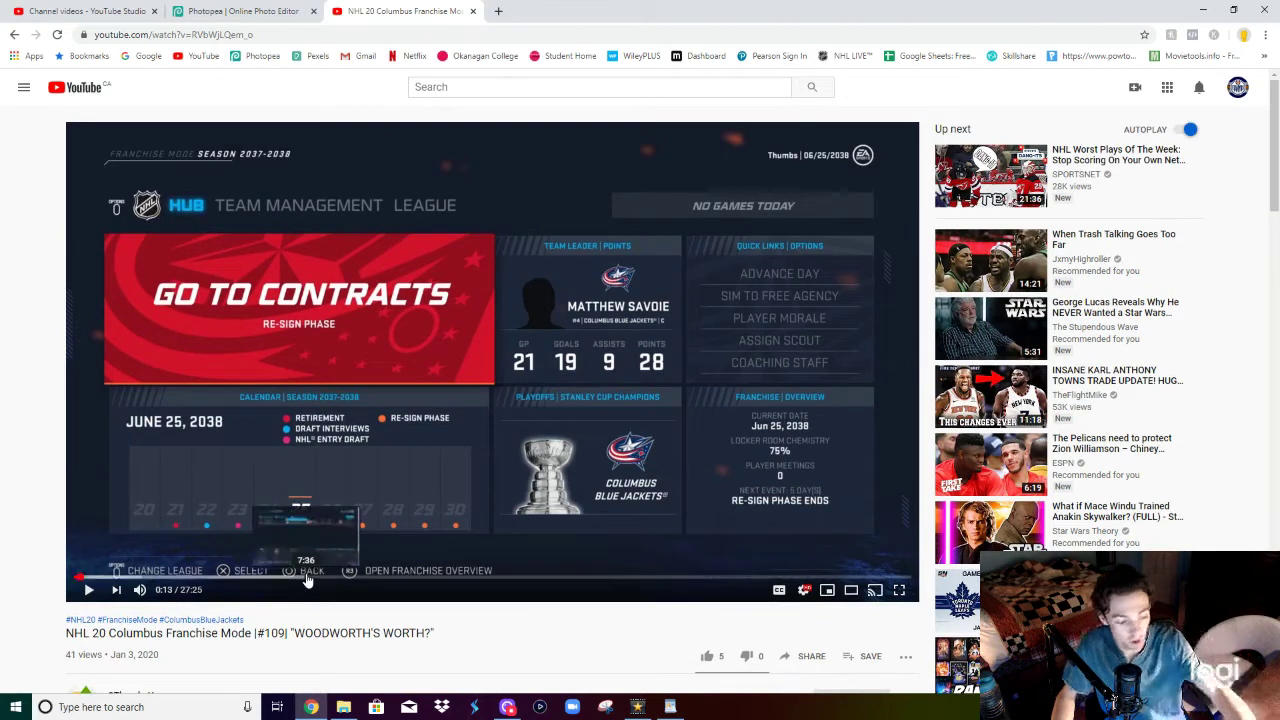
scroll(308, 580, down, 1)
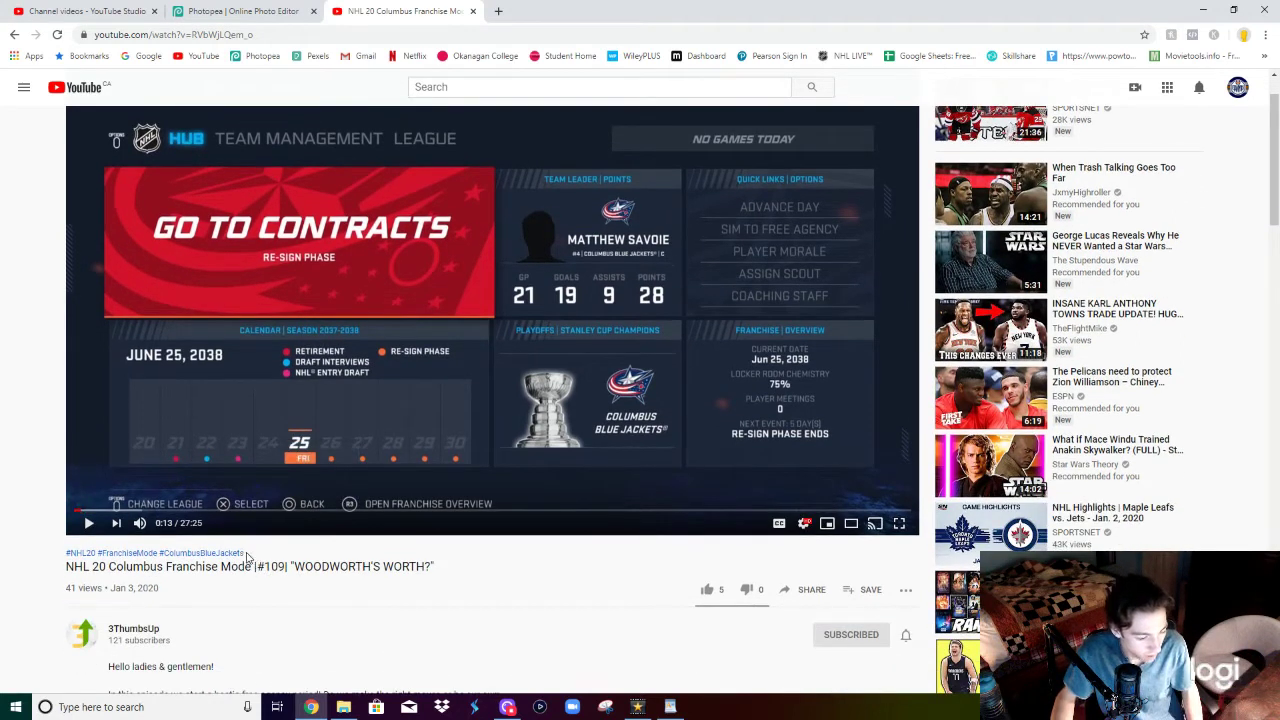
drag(246, 556, 66, 554)
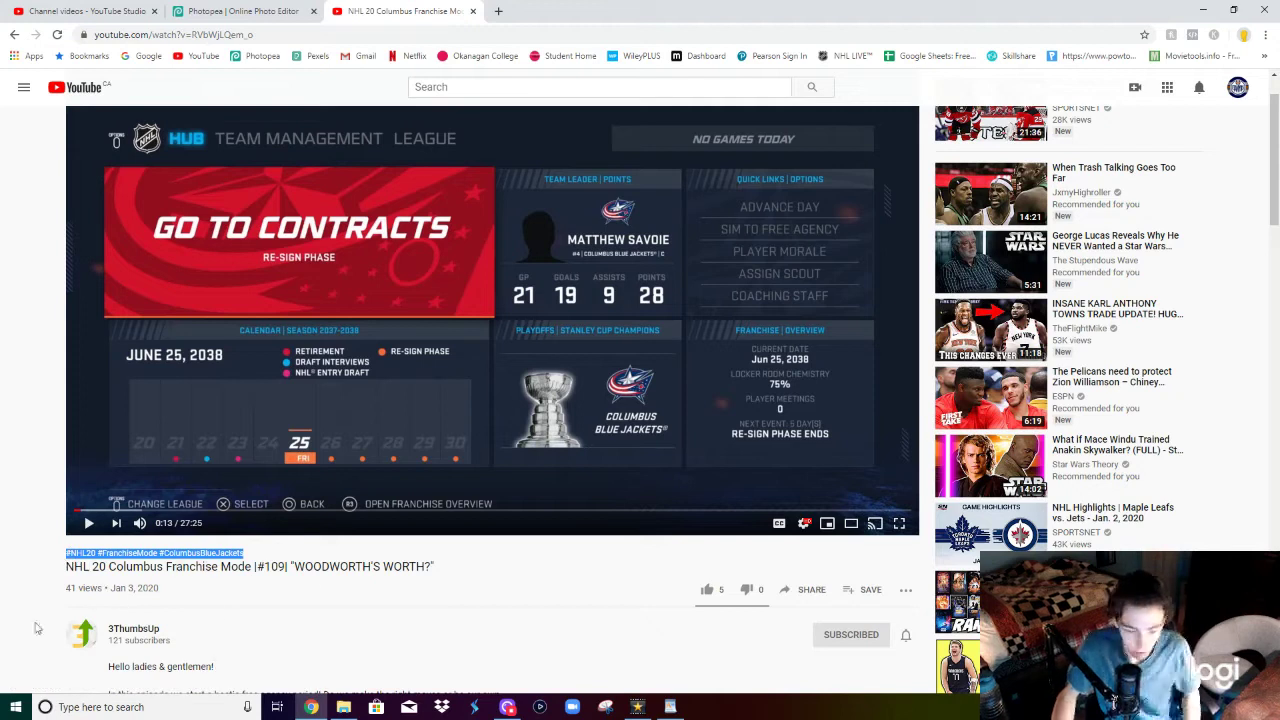
click(516, 583)
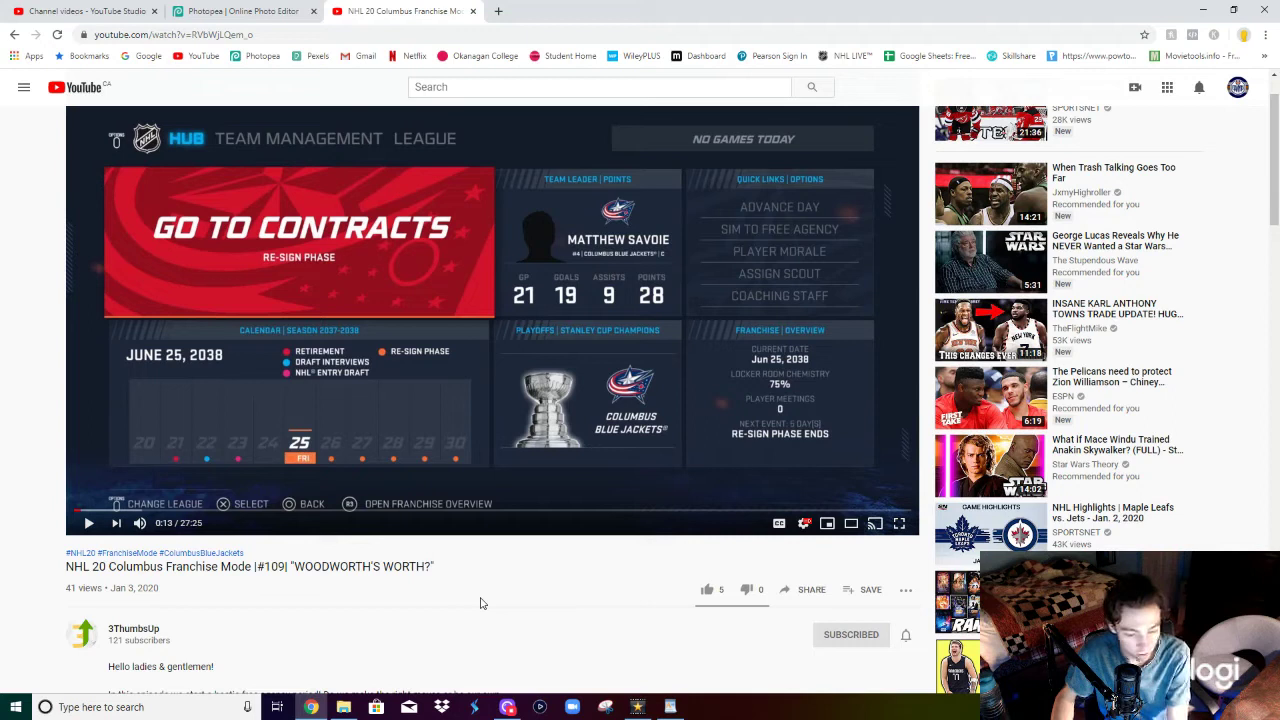
Step: Move the 'In this seventh episode' paragraph up to follow the intro
click(100, 11)
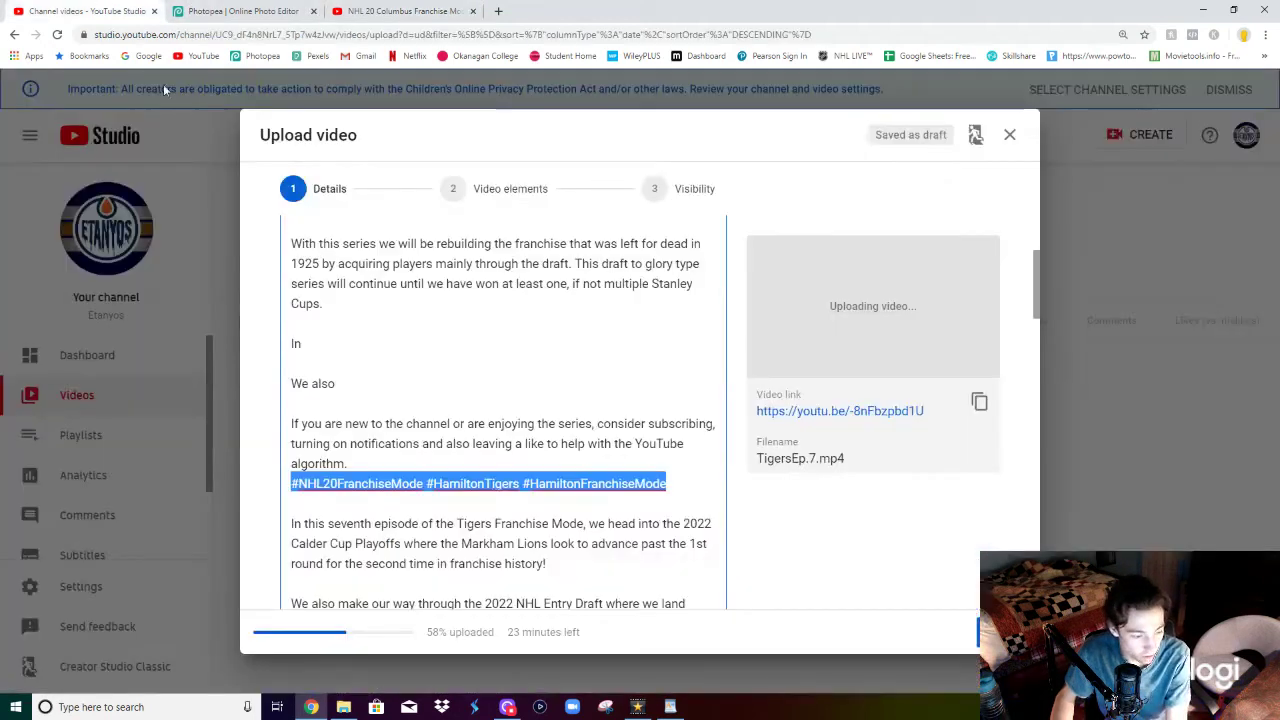
scroll(434, 373, down, 2)
scroll(313, 338, up, 2)
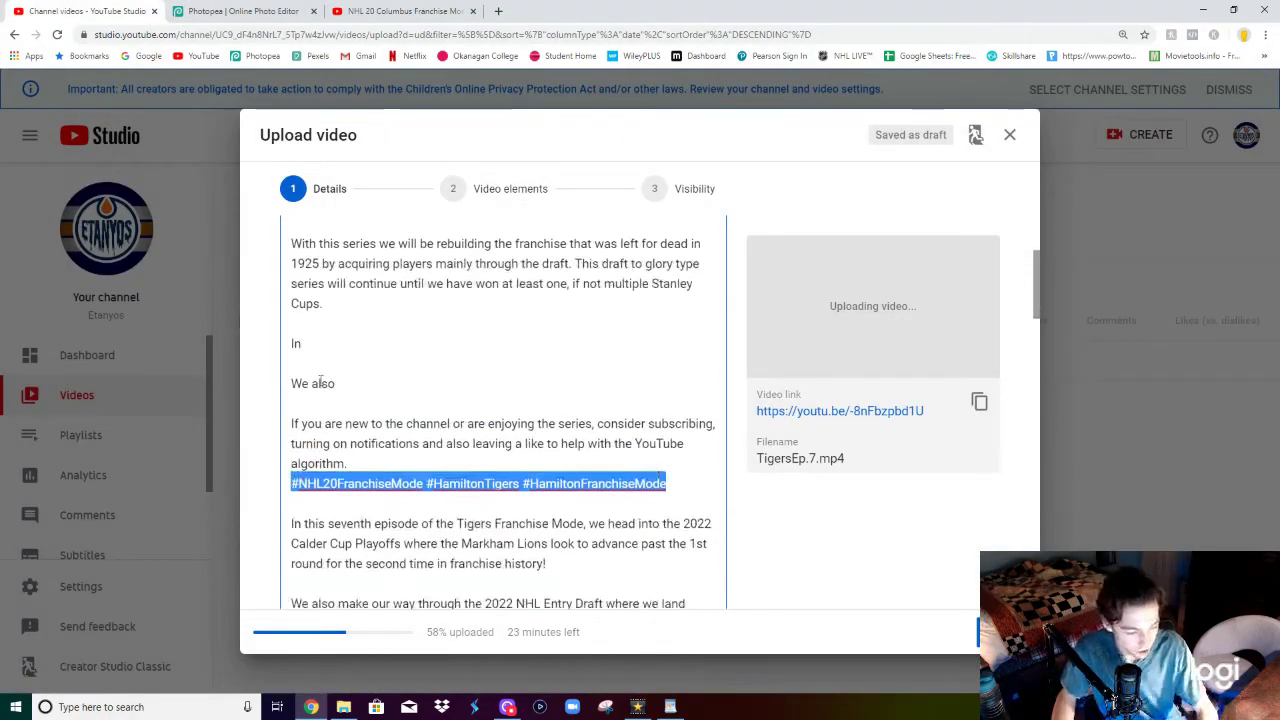
drag(308, 341, 290, 352)
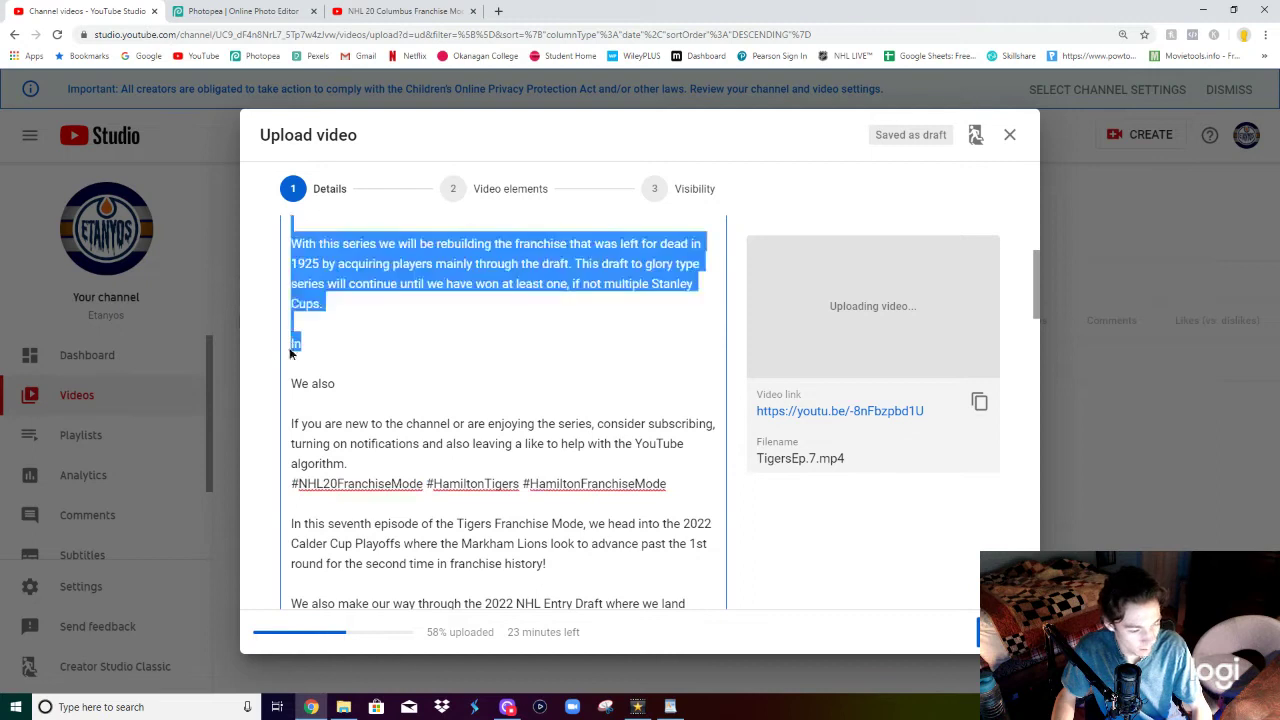
click(306, 344)
scroll(300, 380, down, 3)
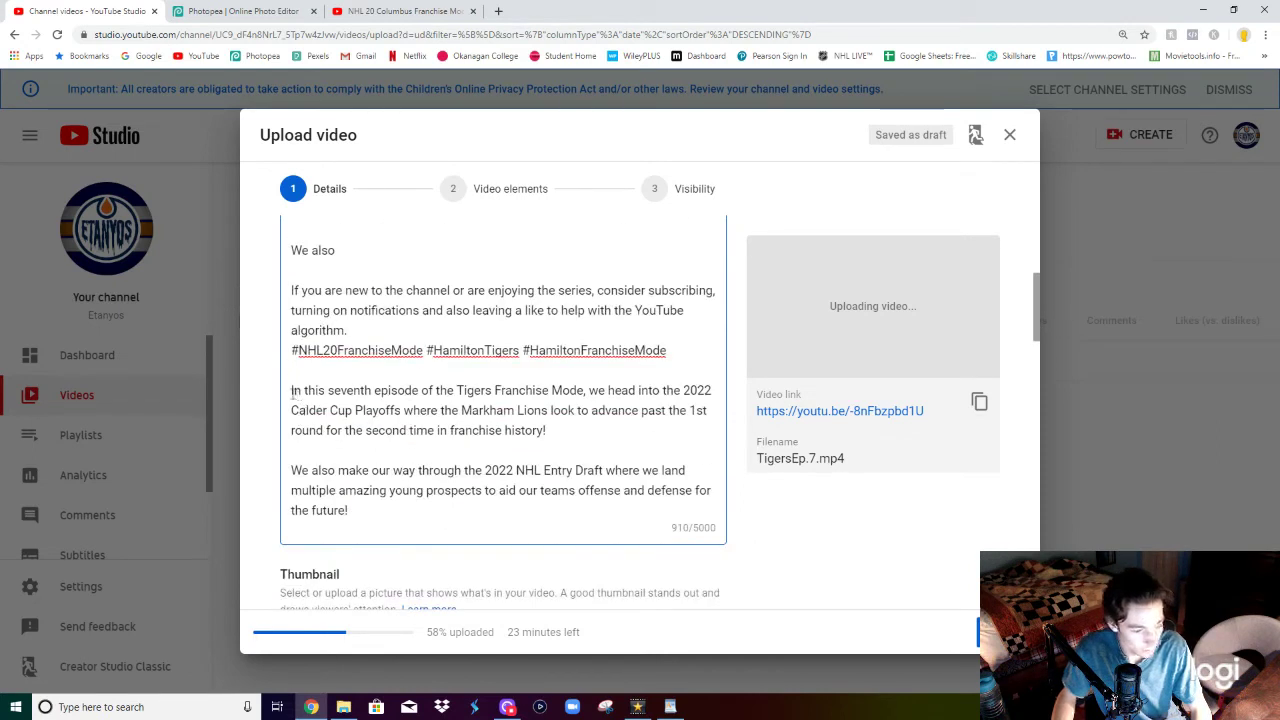
drag(292, 391, 582, 433)
key(ctrl+x)
scroll(448, 440, up, 3)
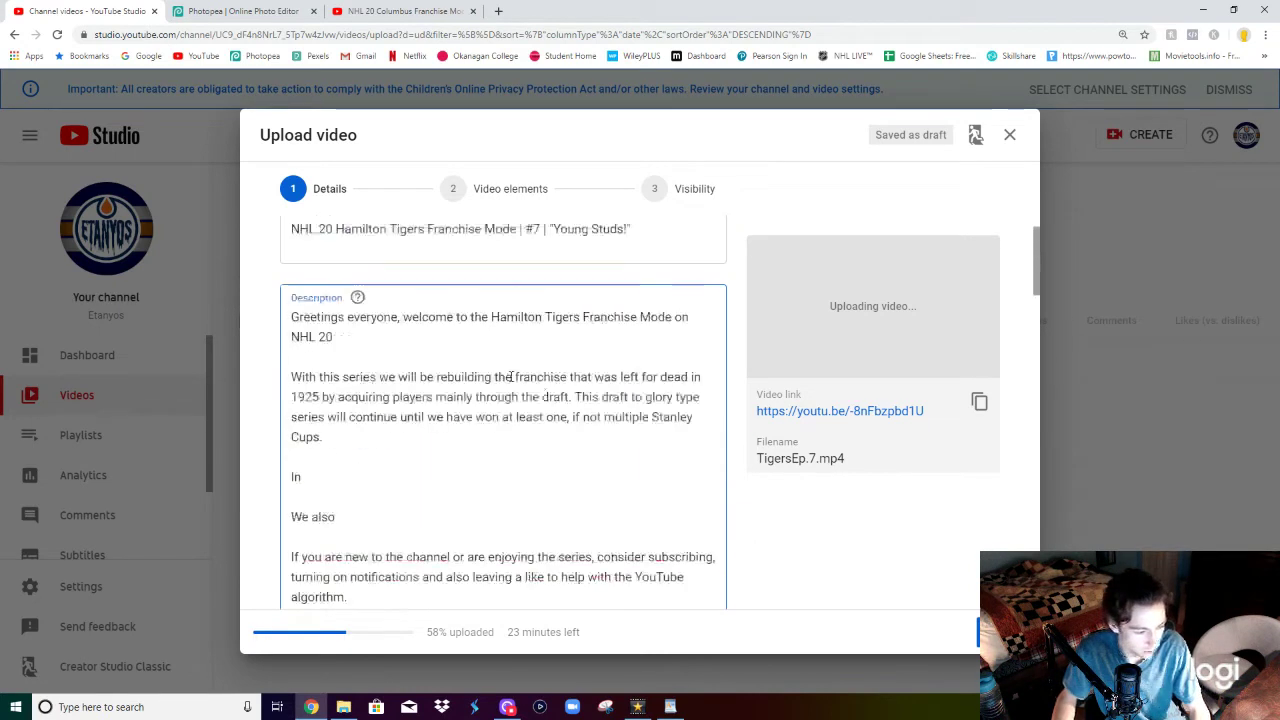
click(448, 470)
key(ctrl+v)
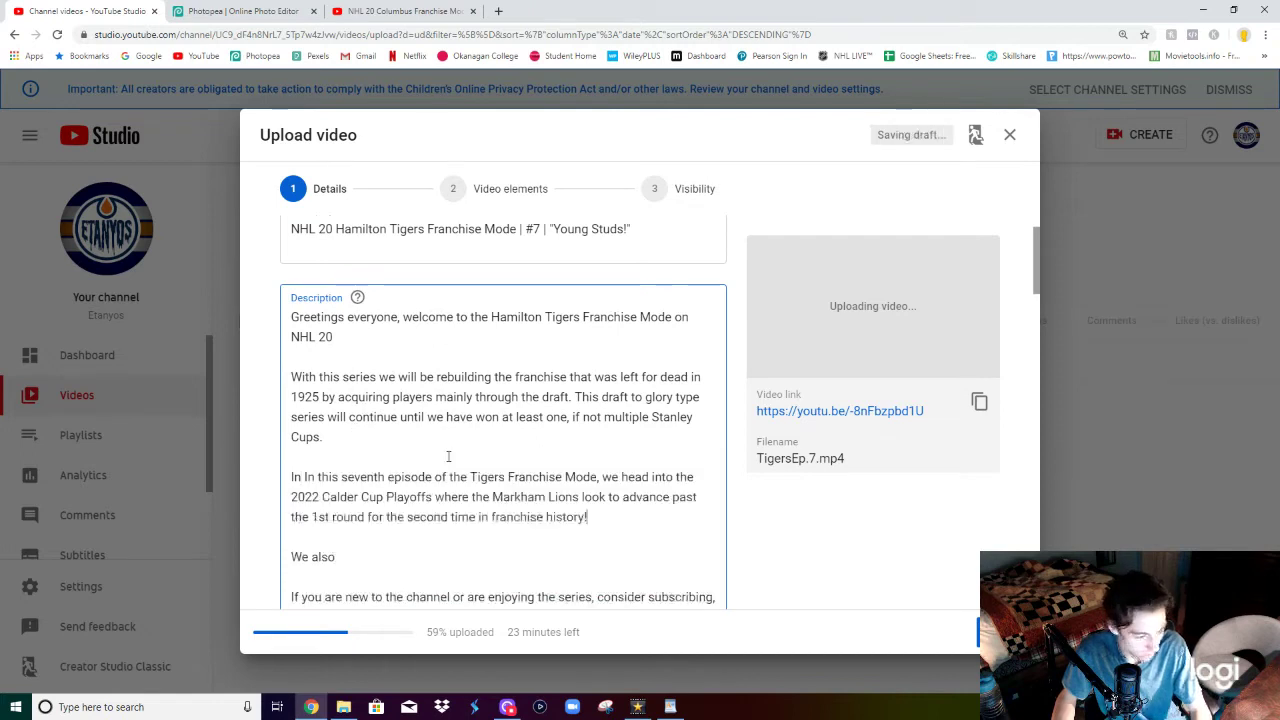
key(BackSpace)
key(BackSpace)
key(BackSpace)
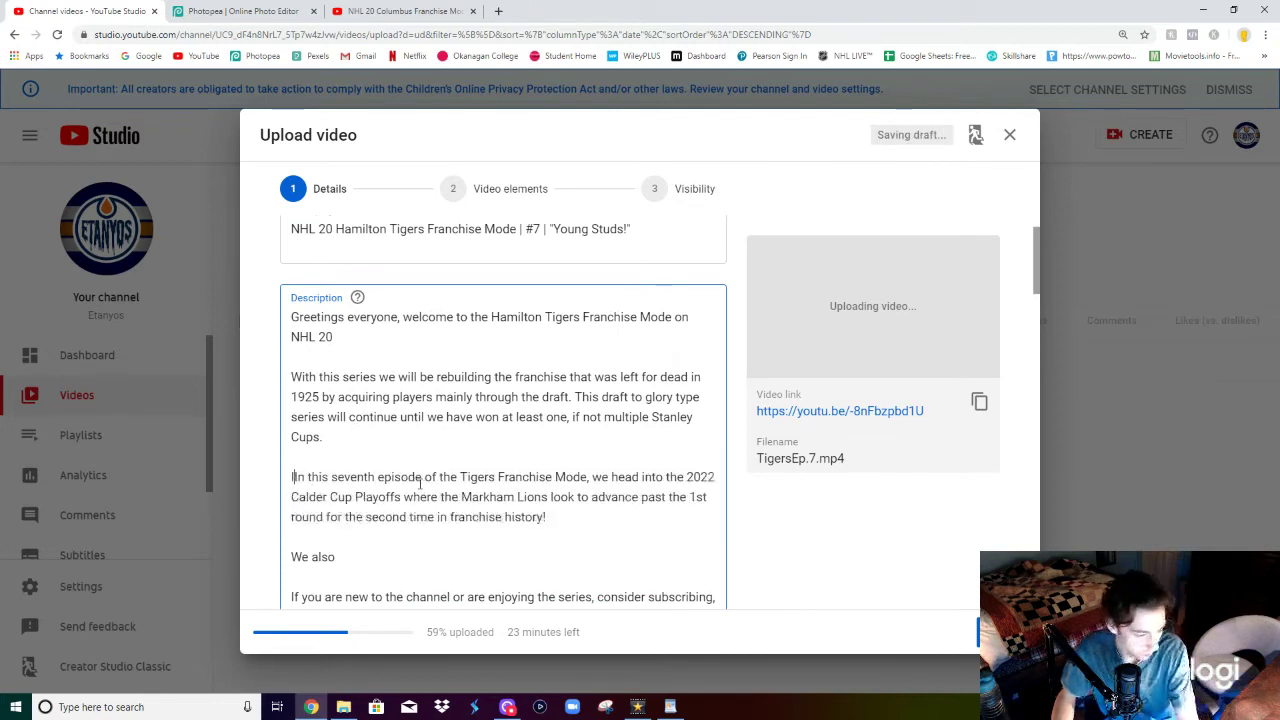
Step: Replace the unfinished 'We also' line with the pasted 2022 NHL Entry Draft paragraph
scroll(409, 481, down, 2)
scroll(409, 481, down, 1)
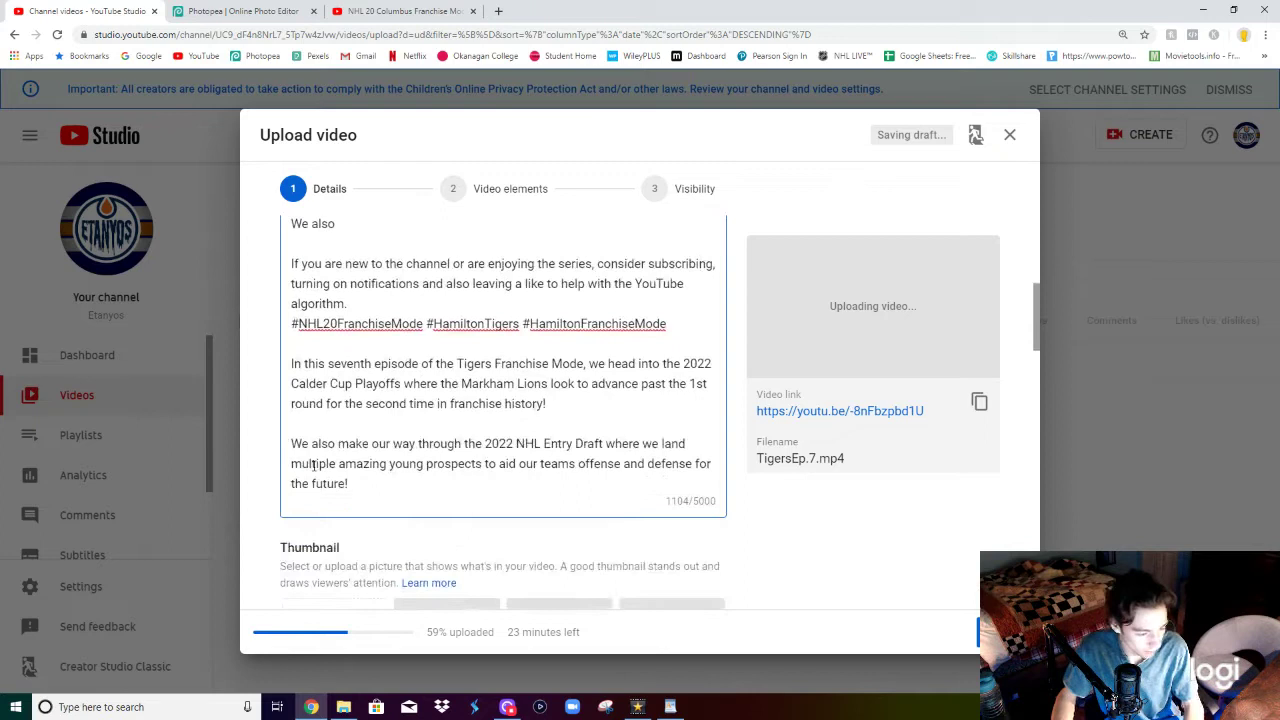
drag(294, 443, 402, 490)
key(BackSpace)
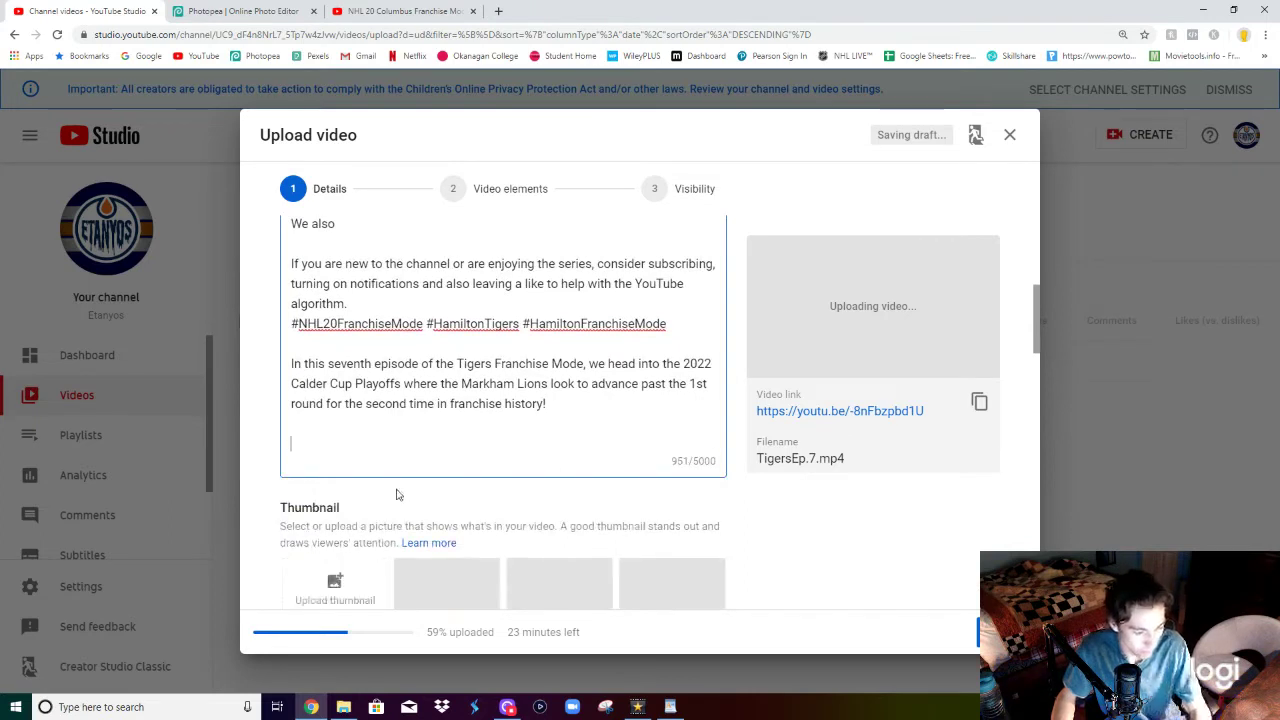
key(ctrl+z)
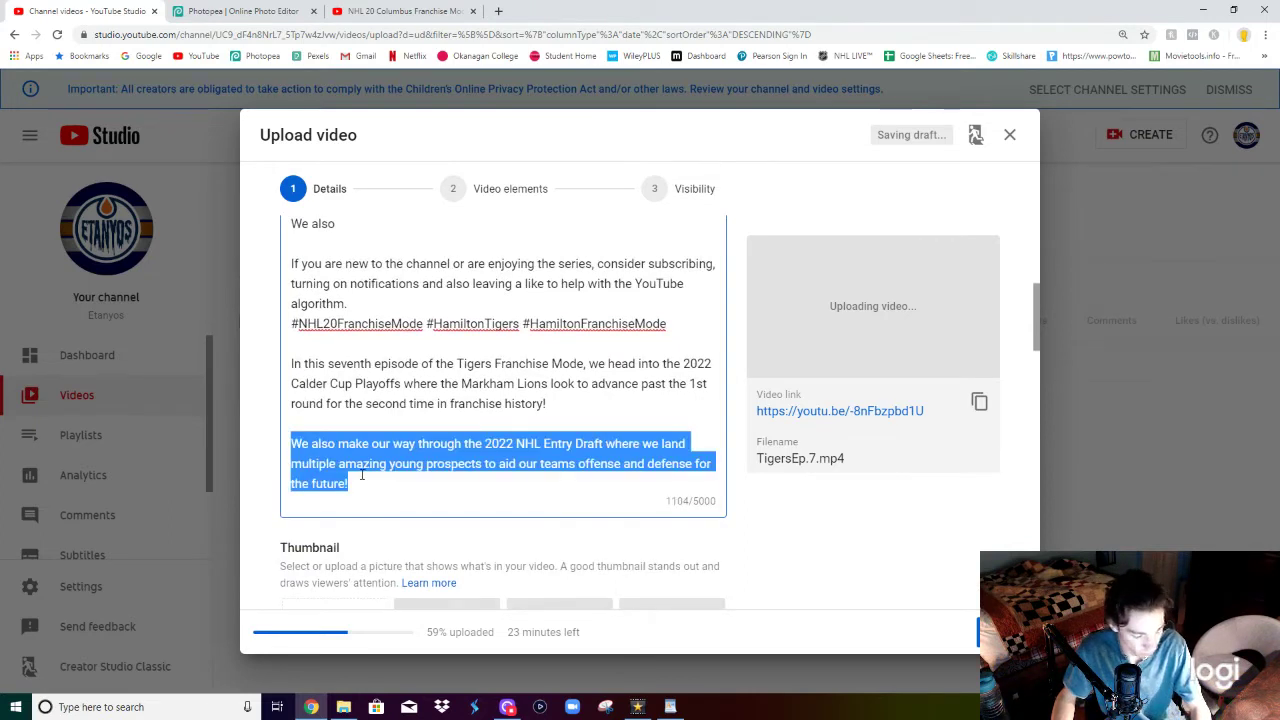
scroll(353, 450, up, 2)
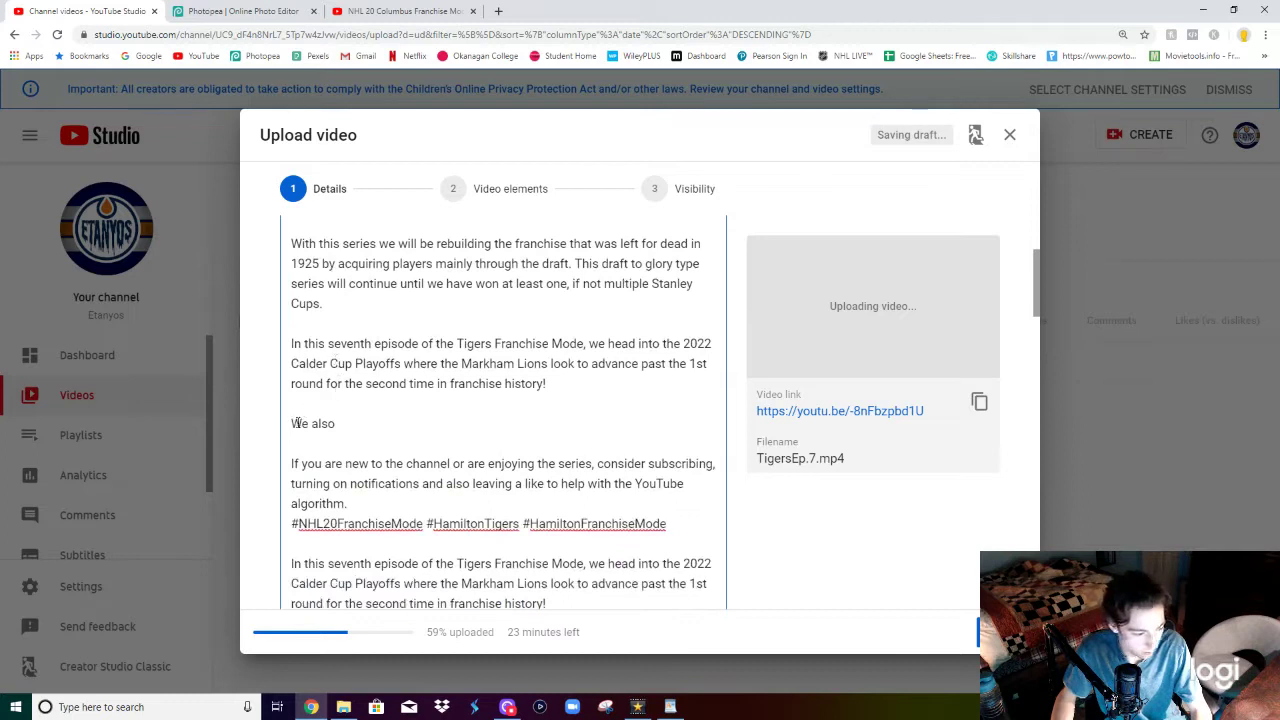
drag(293, 424, 336, 424)
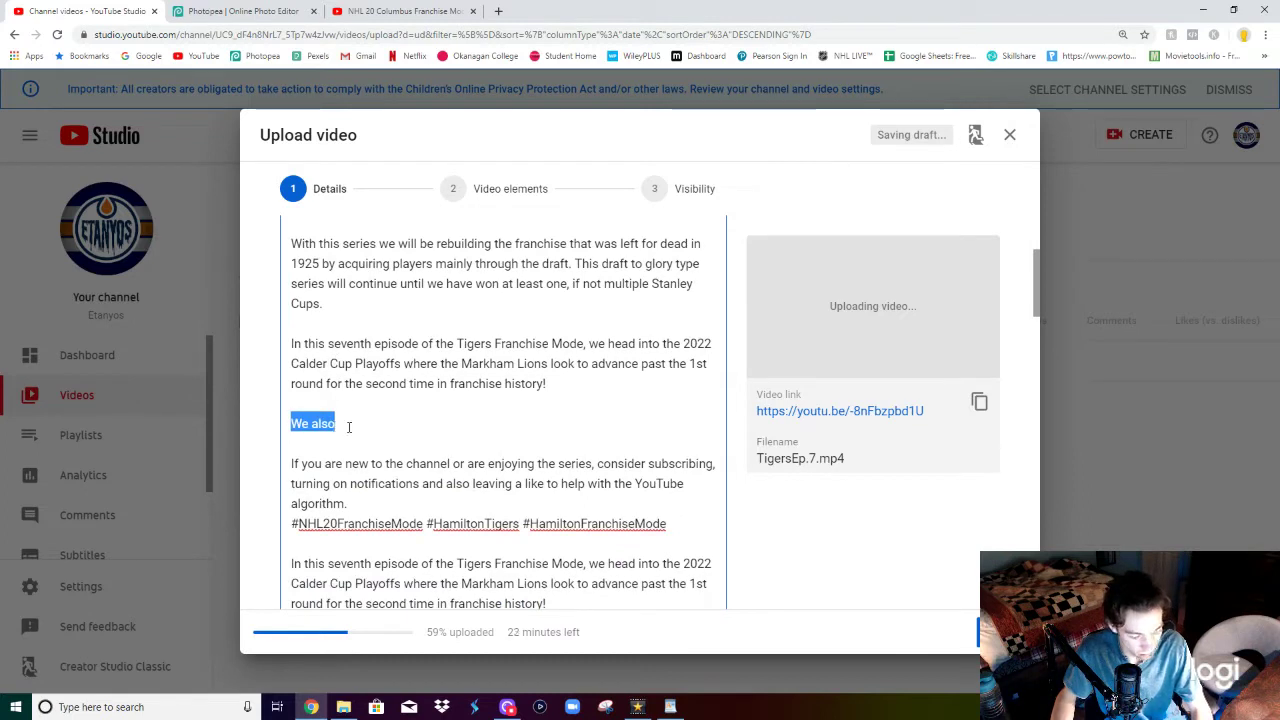
key(ctrl+v)
Step: Delete the duplicated trailing paragraphs so the description ends with the hashtags (897/5000)
scroll(383, 447, down, 5)
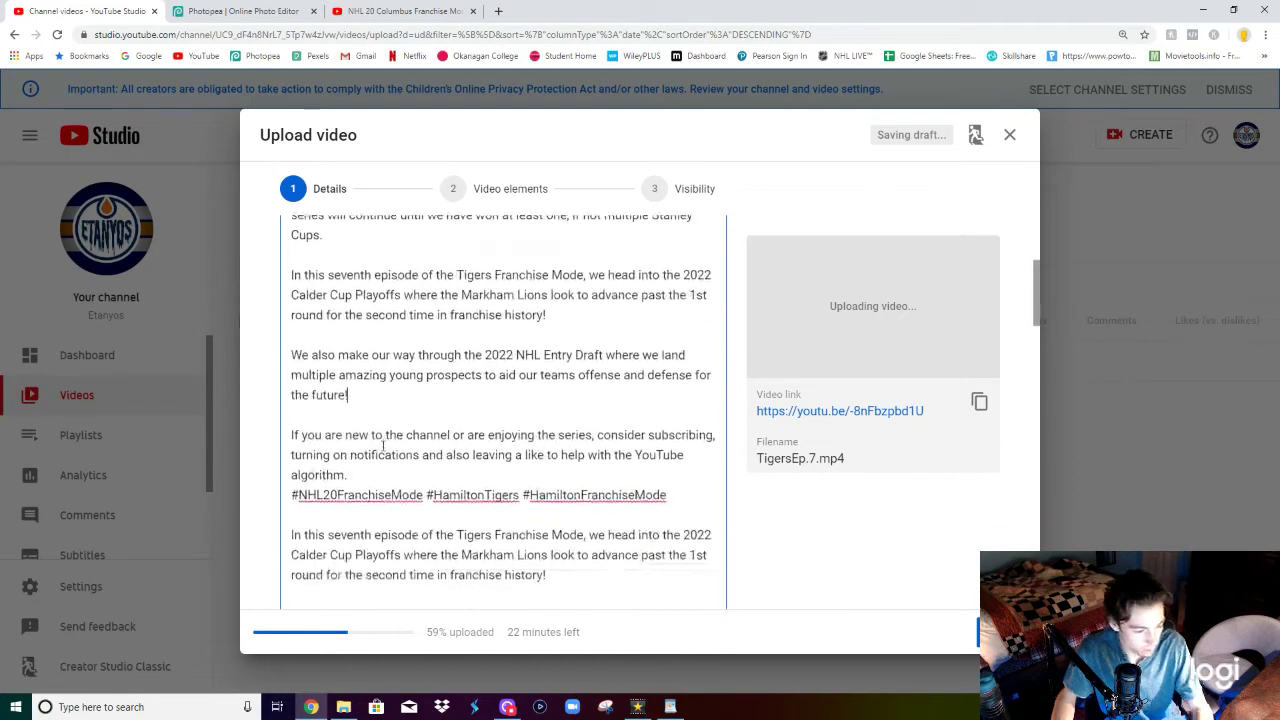
triple_click(375, 468)
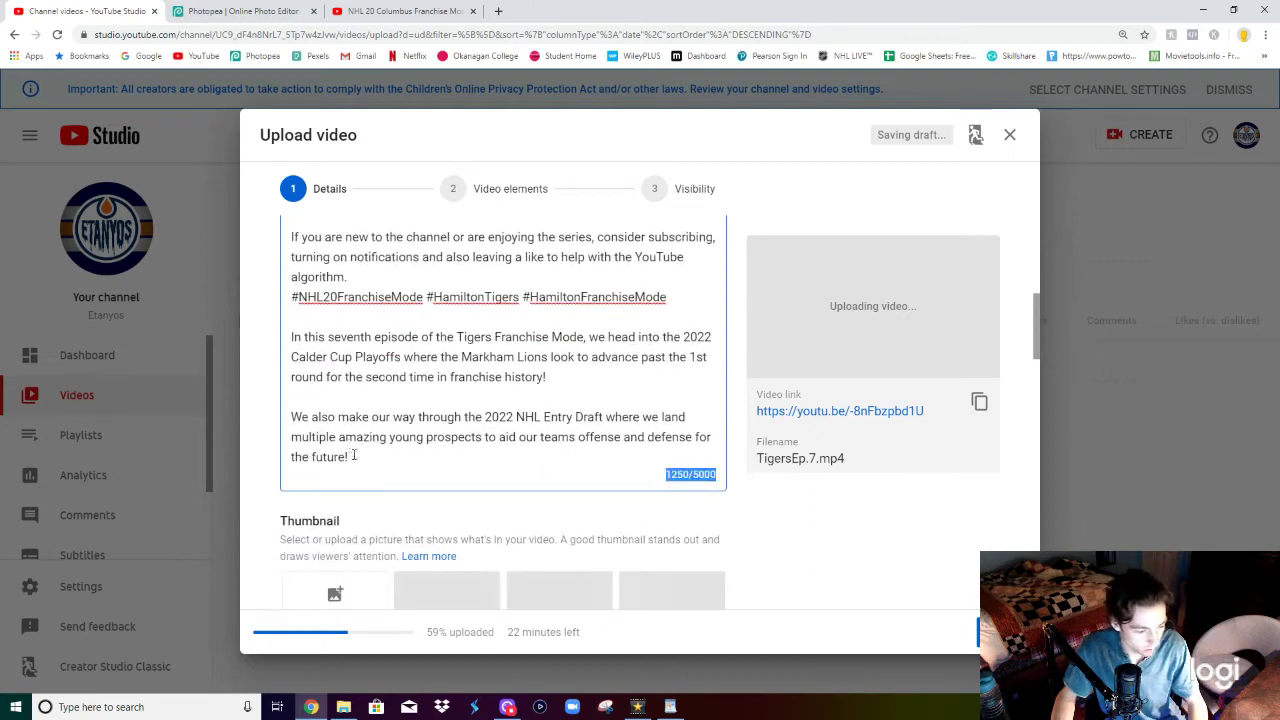
click(349, 456)
drag(349, 455, 293, 337)
key(BackSpace)
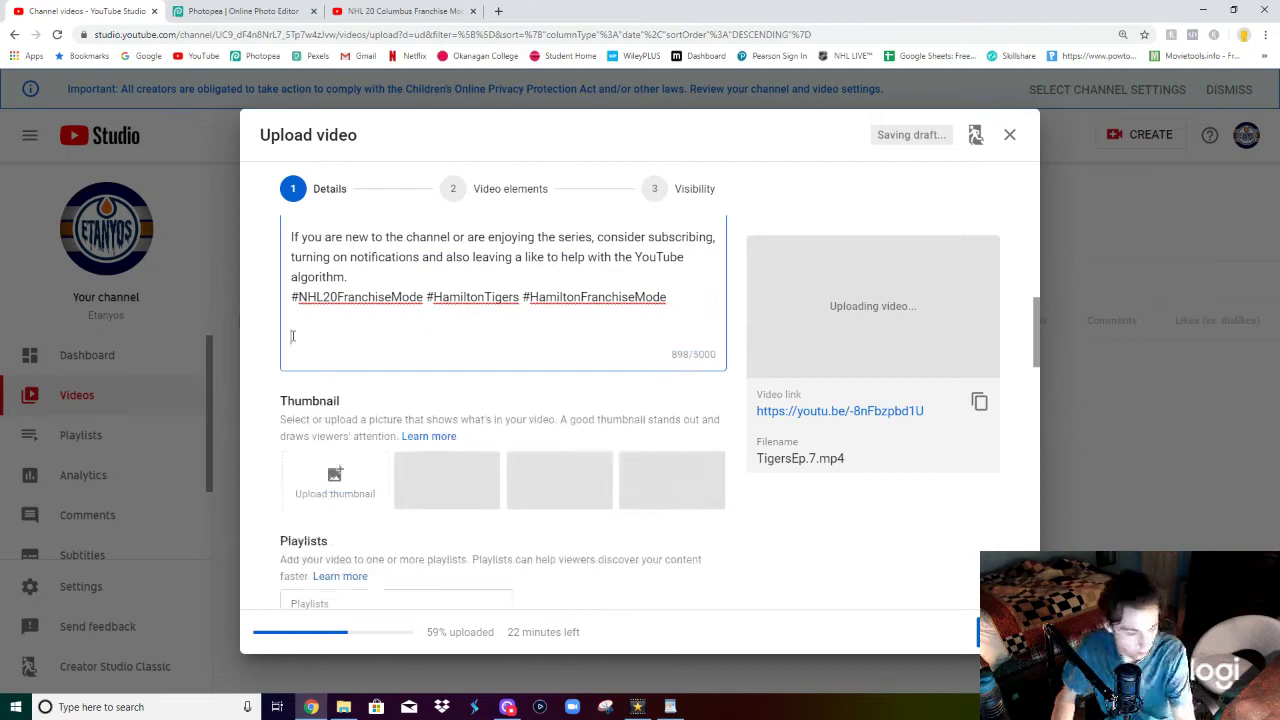
Step: Add the upload to the NHL 20 Tigers Franchise Mode playlist
scroll(517, 405, down, 3)
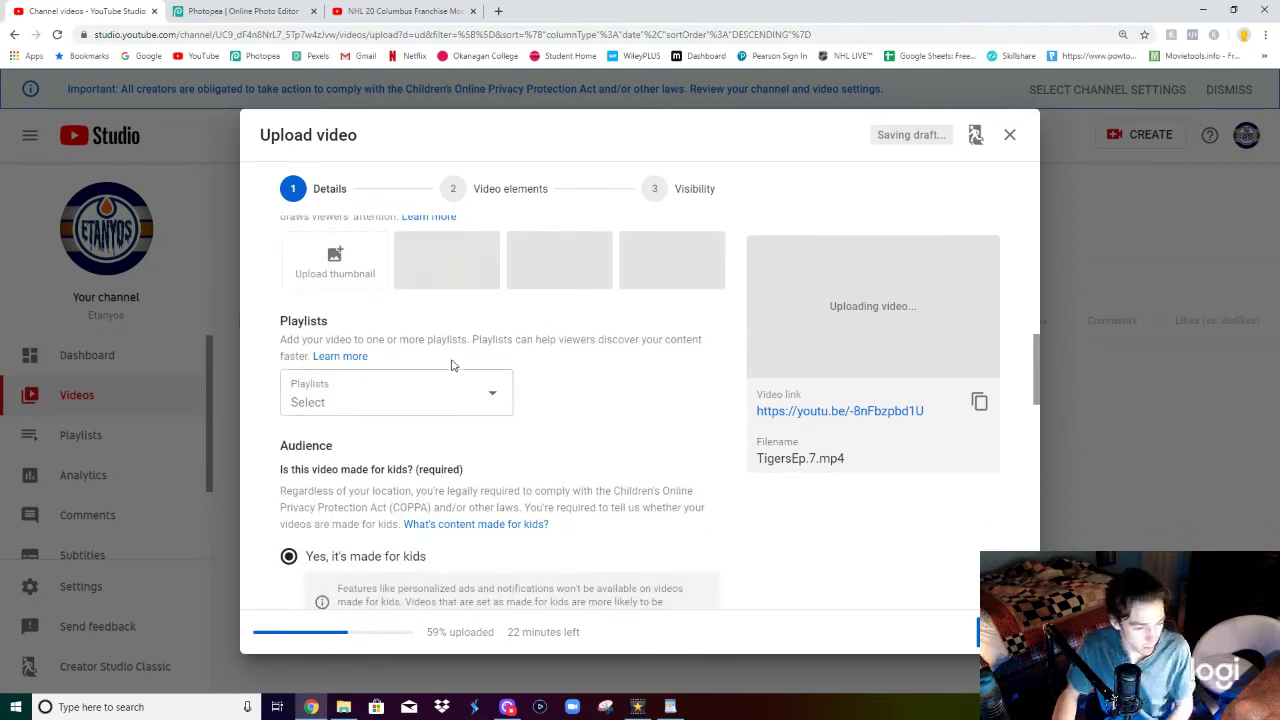
scroll(451, 363, up, 1)
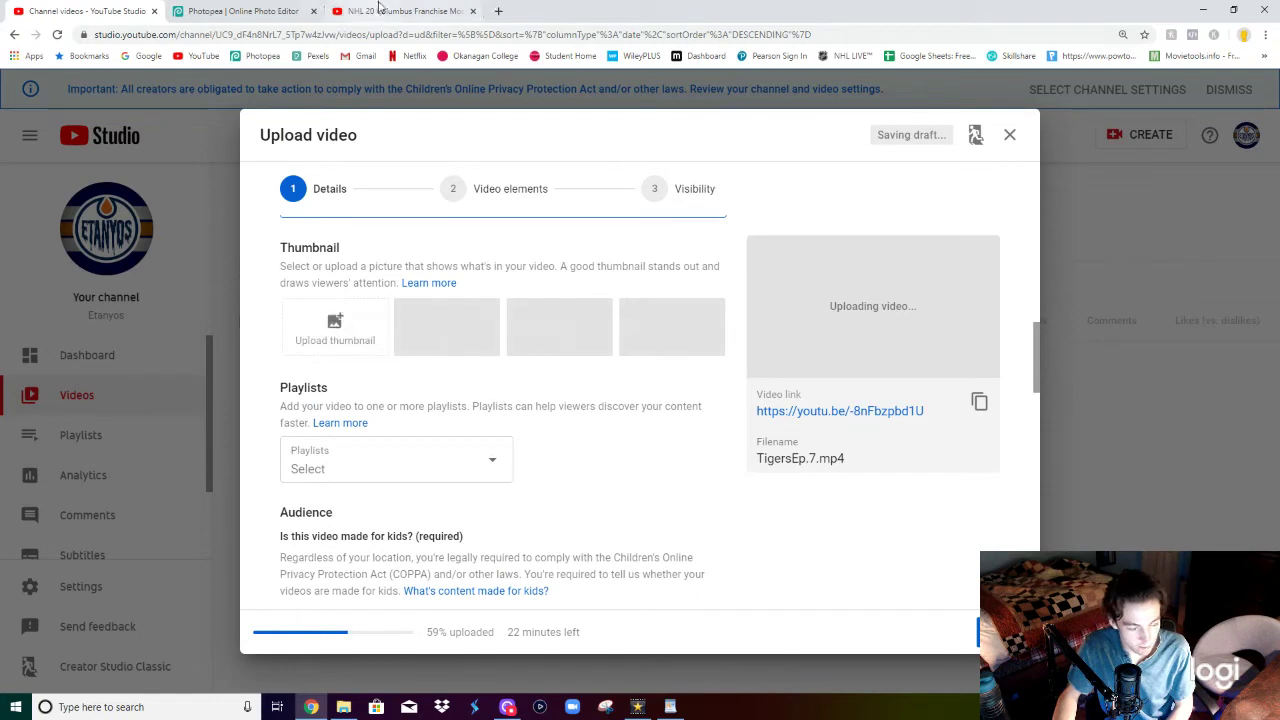
click(372, 458)
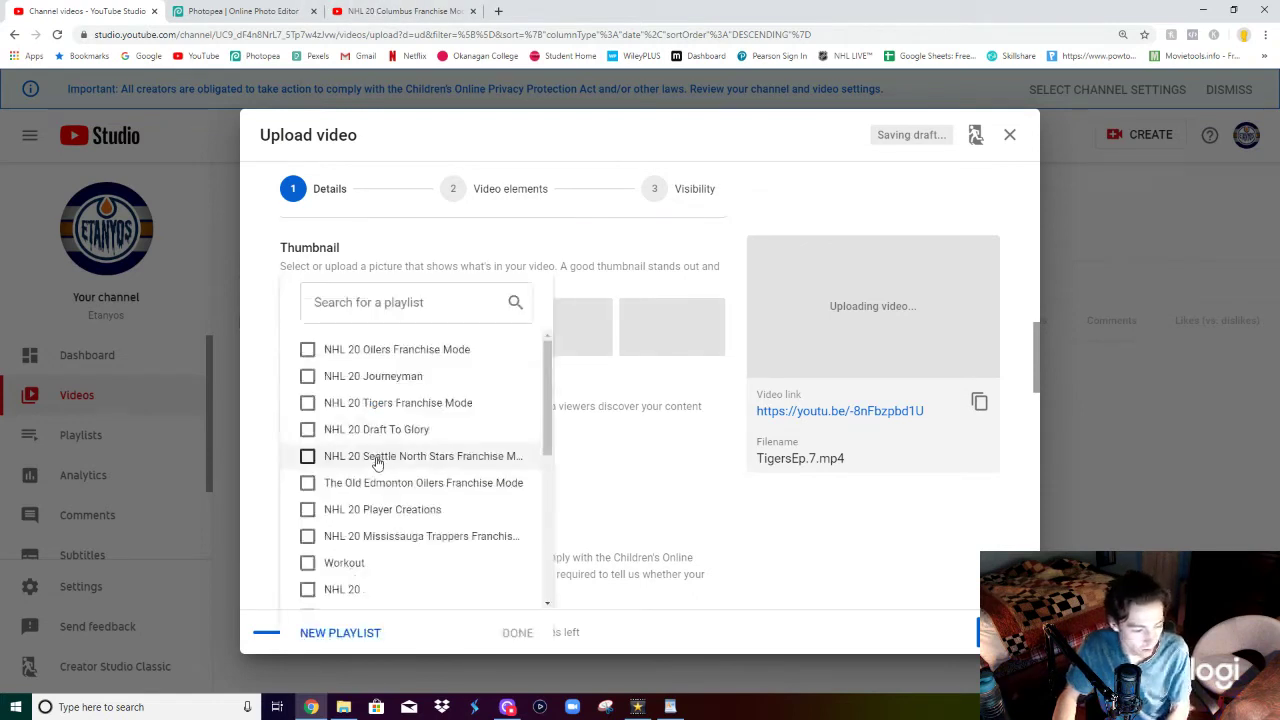
scroll(335, 368, down, 1)
scroll(335, 368, up, 1)
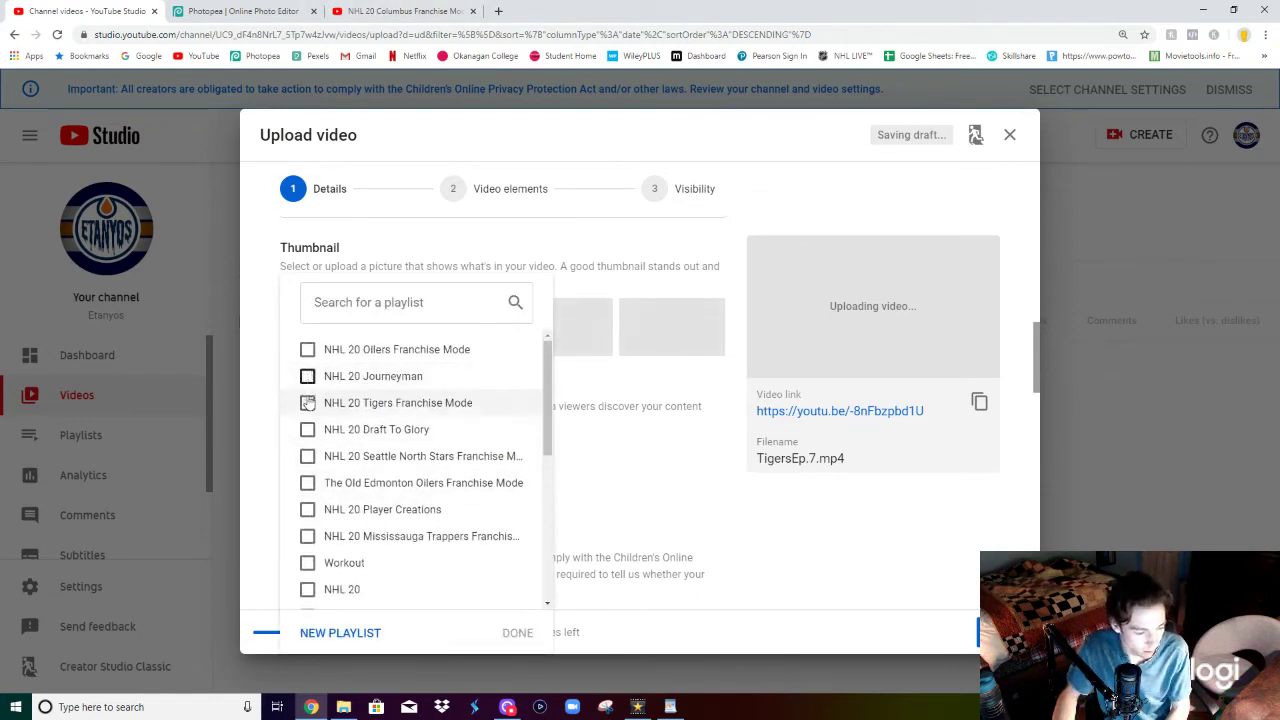
click(308, 404)
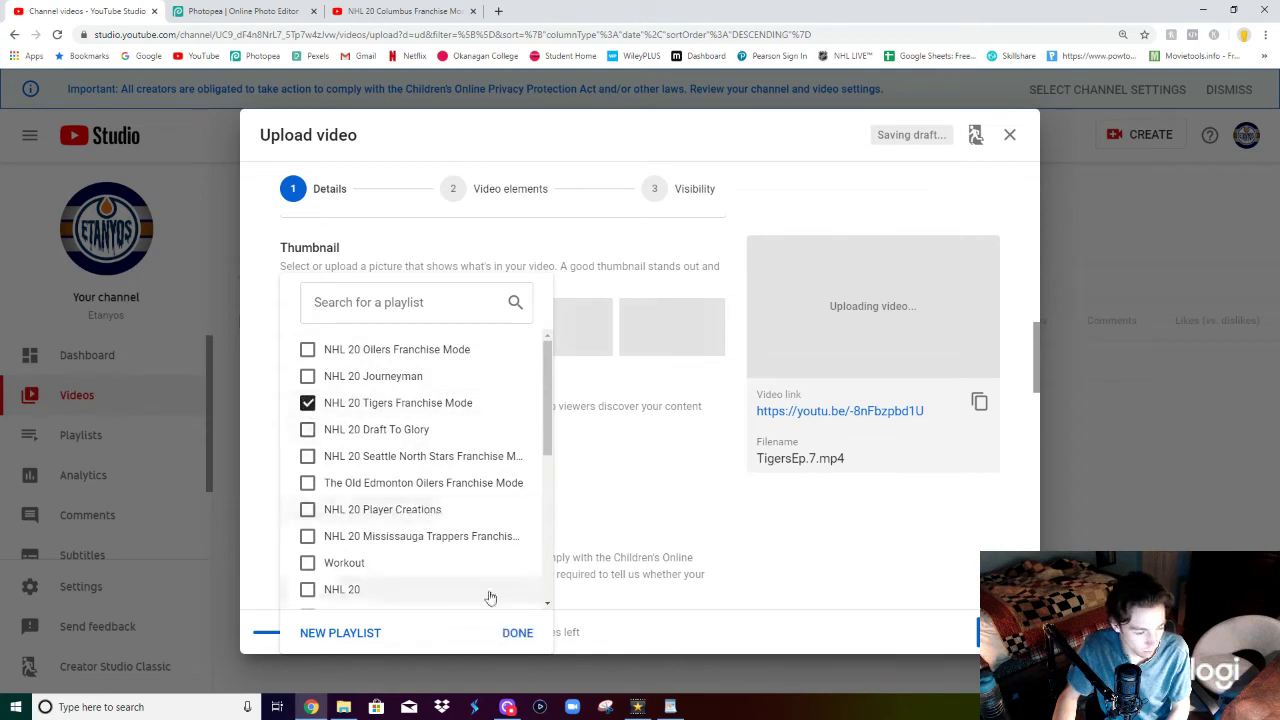
click(518, 634)
Step: Scroll down to the empty Tags field and move the WordPad taskbar icon closer
scroll(510, 560, down, 2)
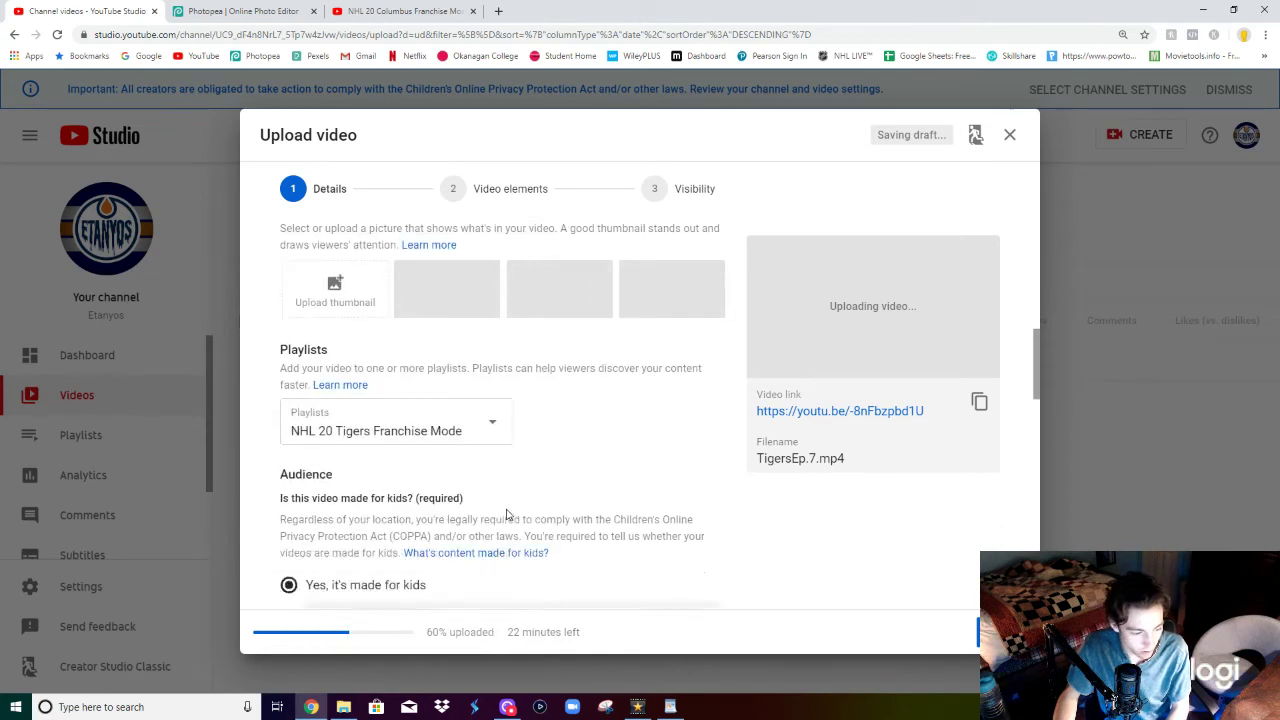
scroll(506, 514, down, 2)
scroll(338, 303, up, 1)
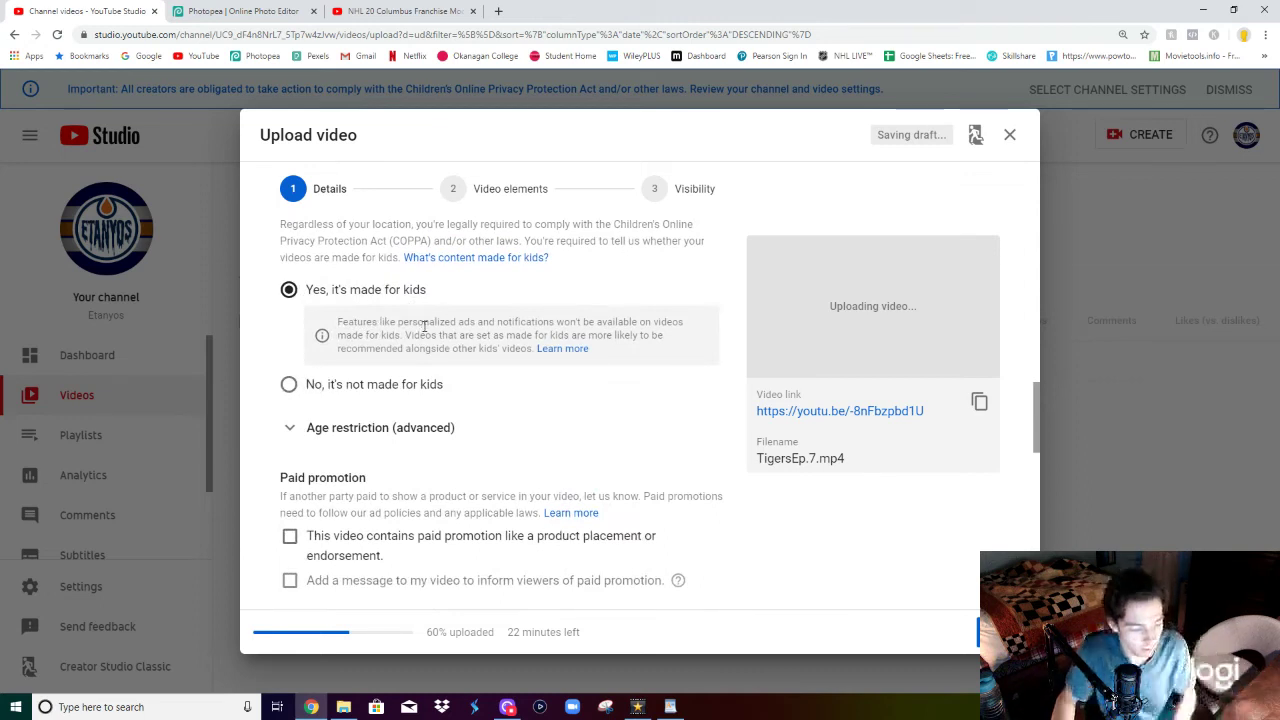
scroll(424, 327, down, 1)
scroll(414, 352, down, 1)
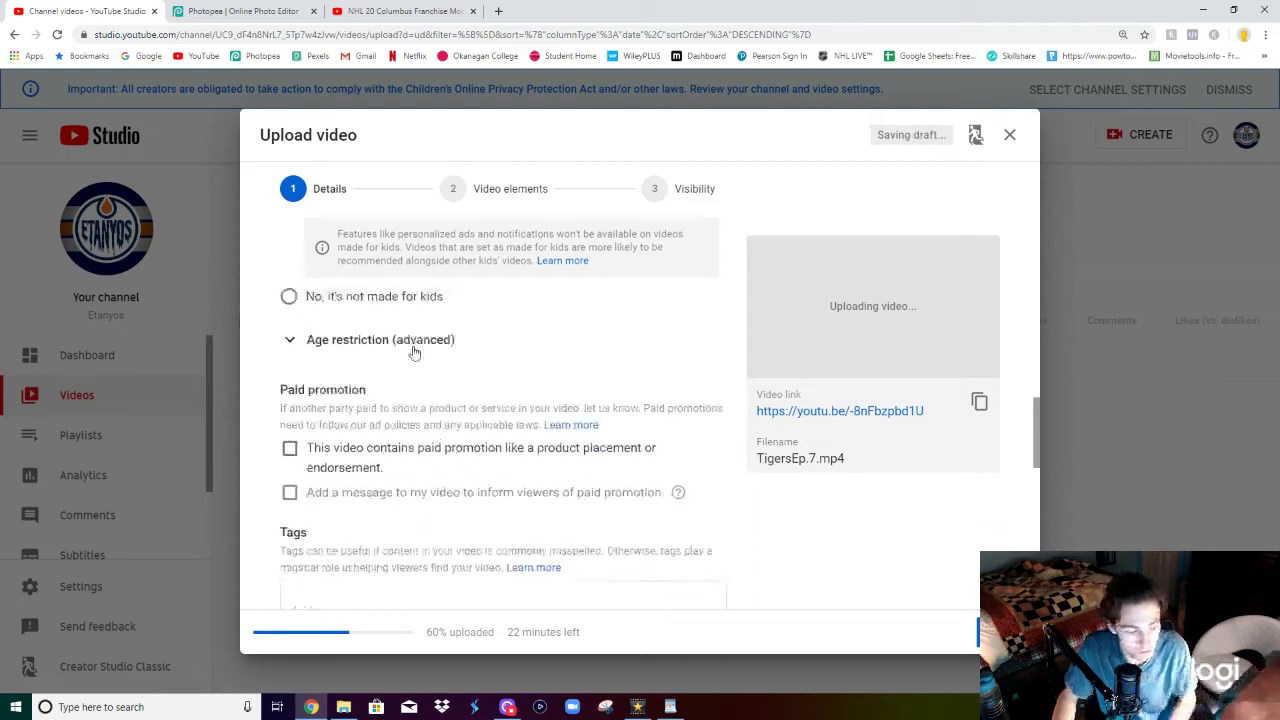
scroll(414, 360, down, 2)
scroll(430, 395, down, 1)
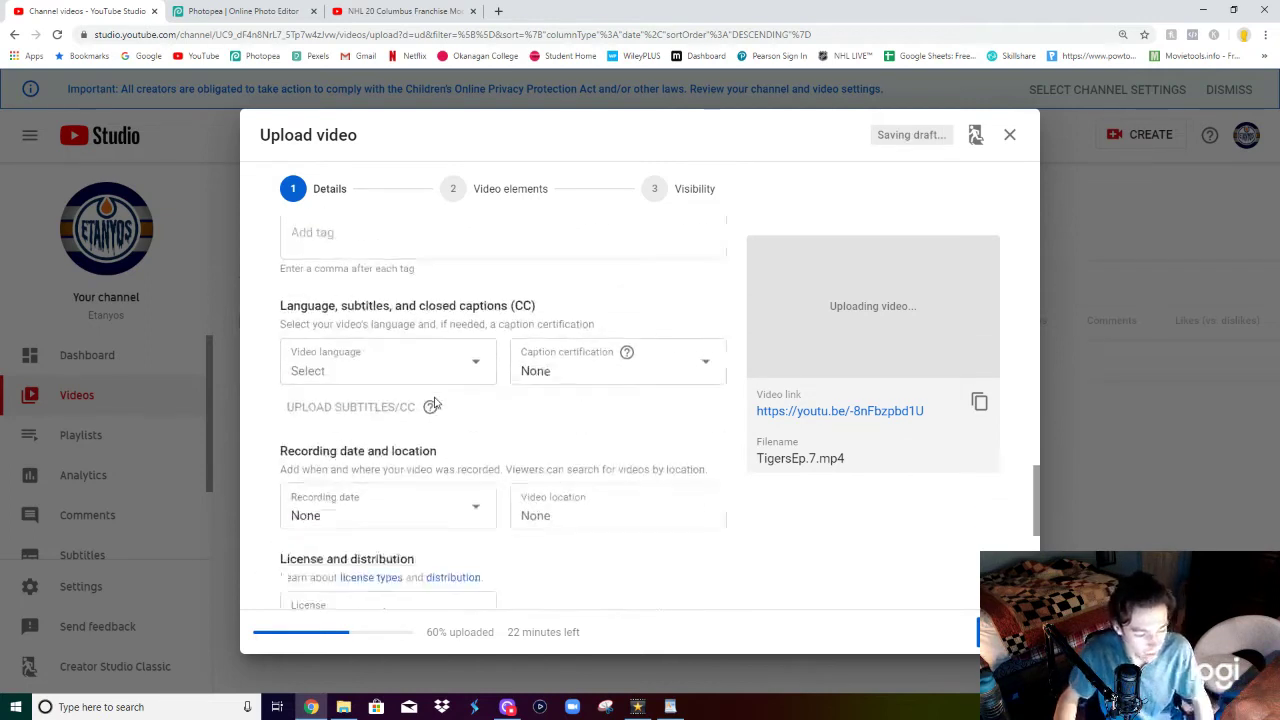
scroll(433, 400, up, 2)
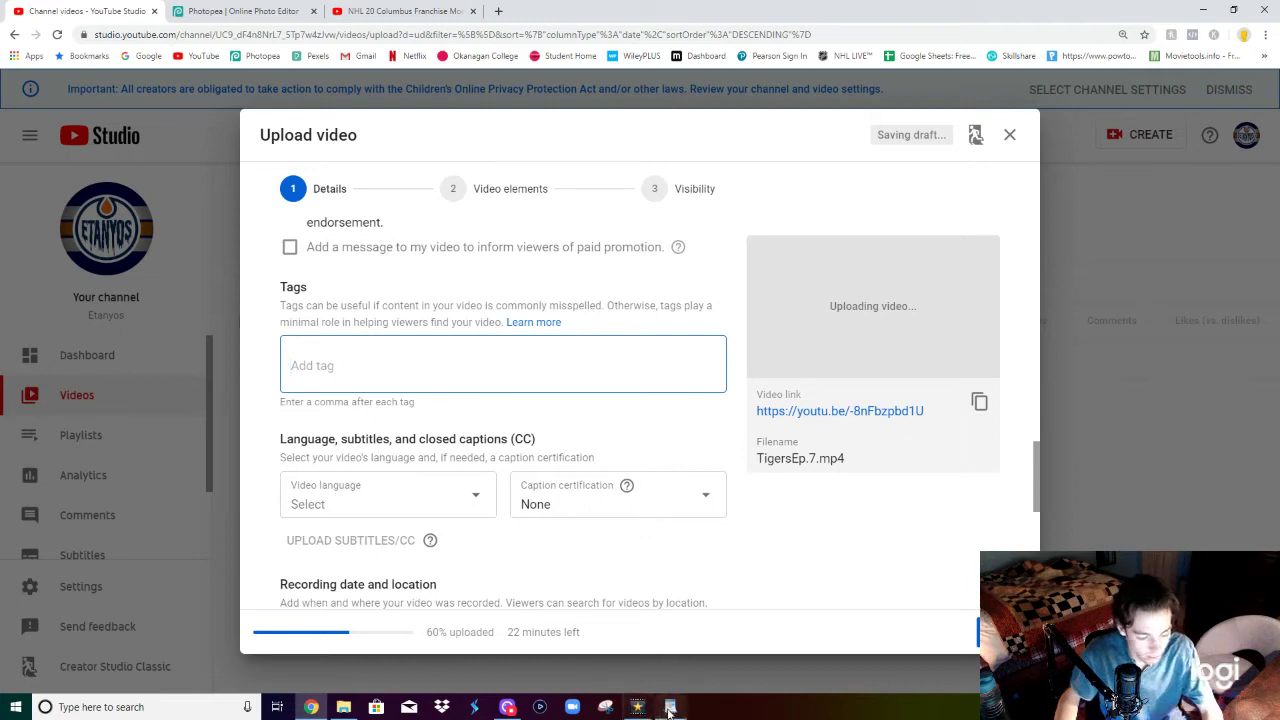
drag(669, 712, 335, 708)
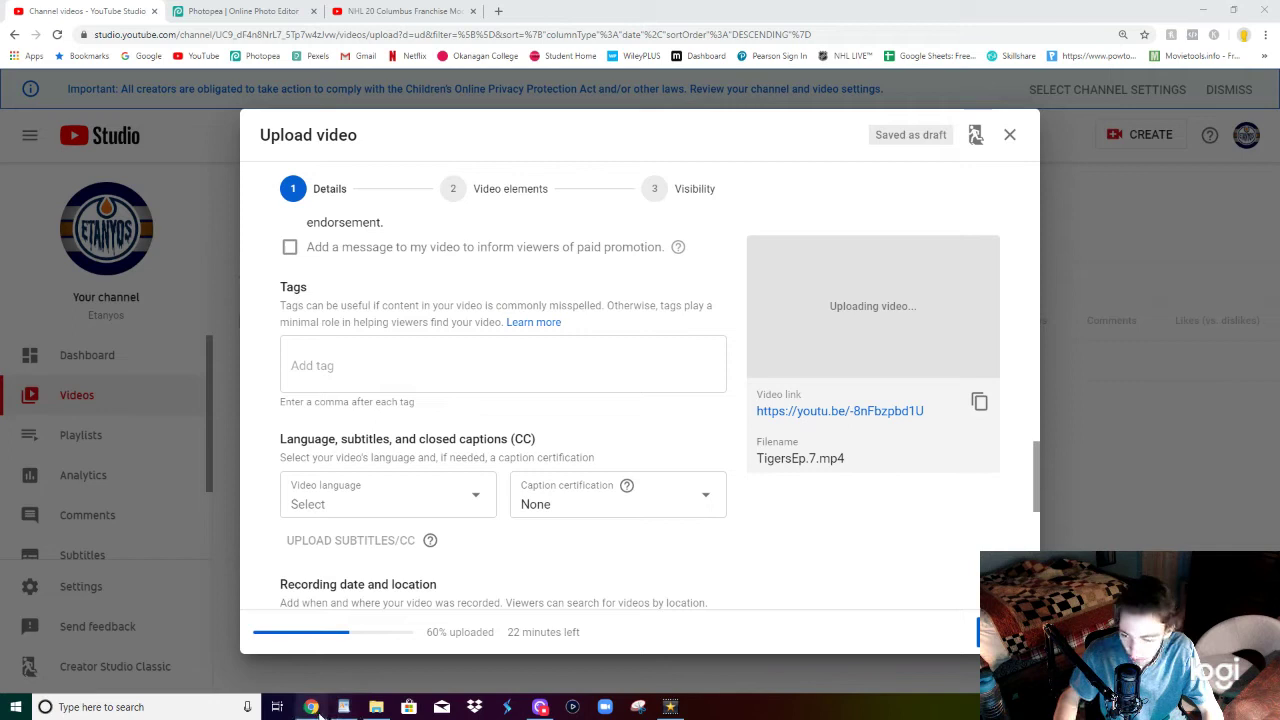
Step: Copy the tags 'NHL 20' and 'NHL 20 Fracnhise Mode' from the WordPad notes into the upload
click(343, 707)
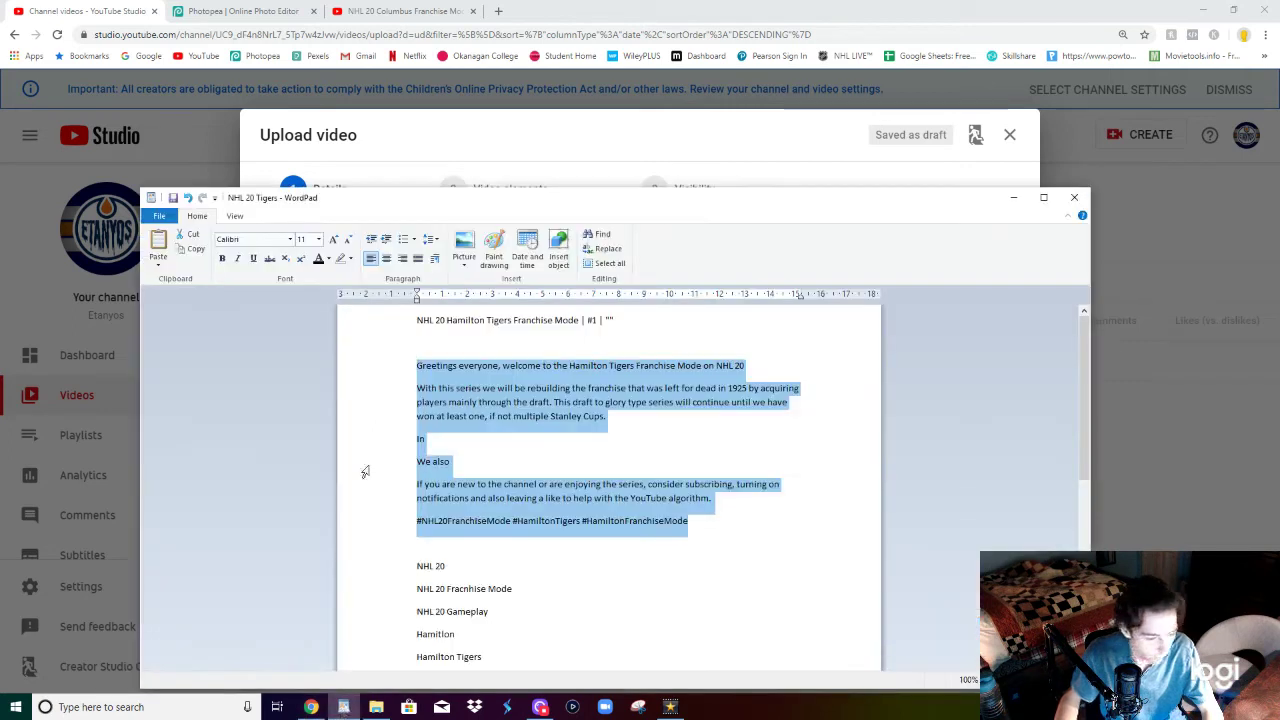
scroll(450, 470, down, 4)
click(429, 397)
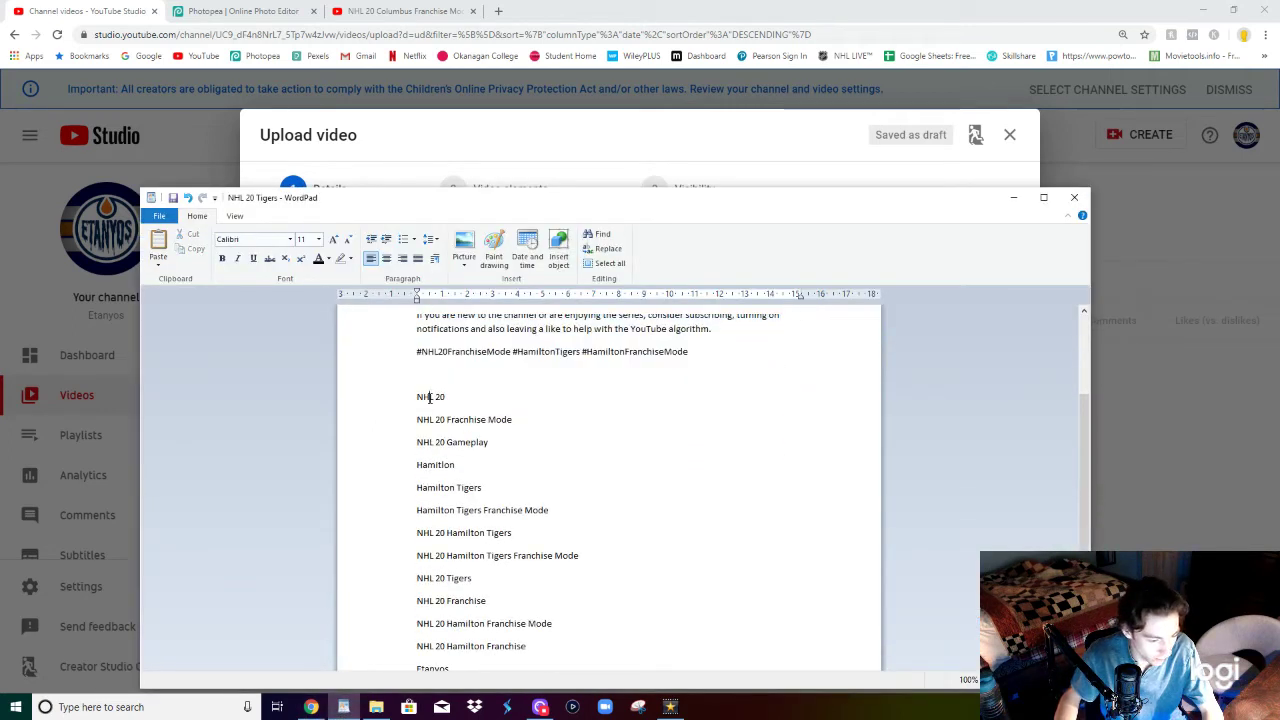
drag(418, 398, 446, 398)
key(ctrl+c)
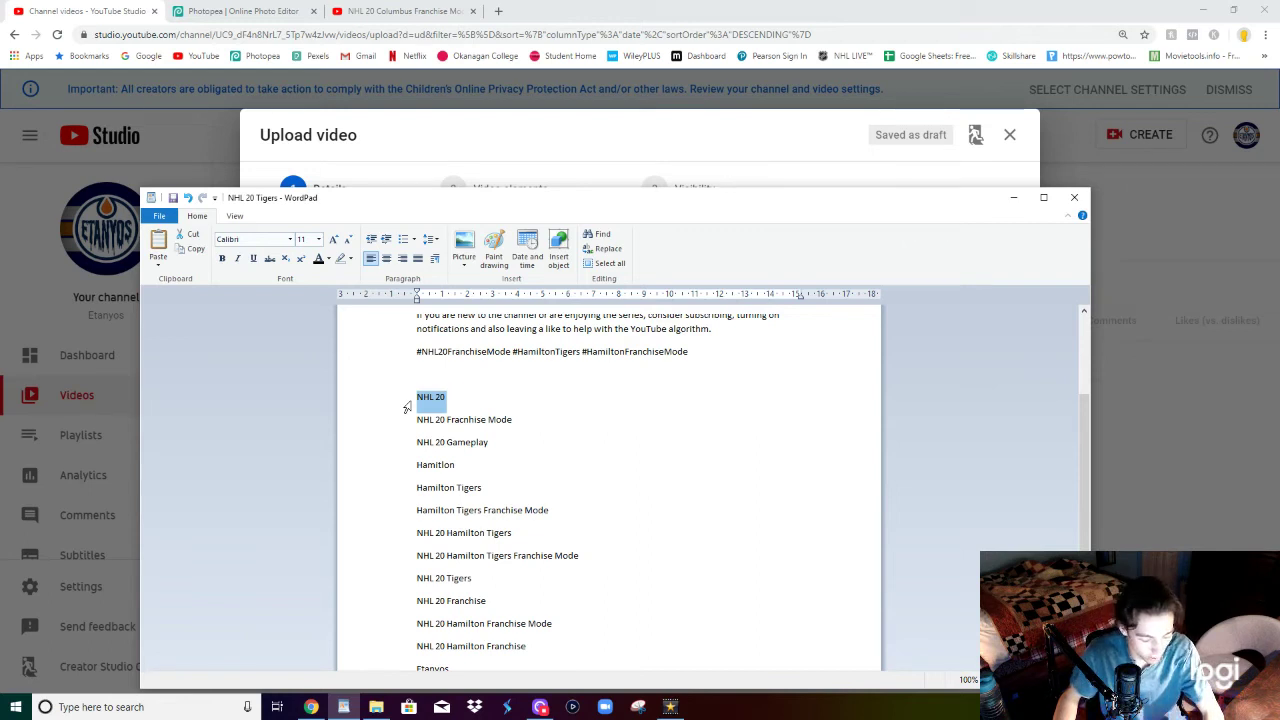
click(312, 707)
key(ctrl+v)
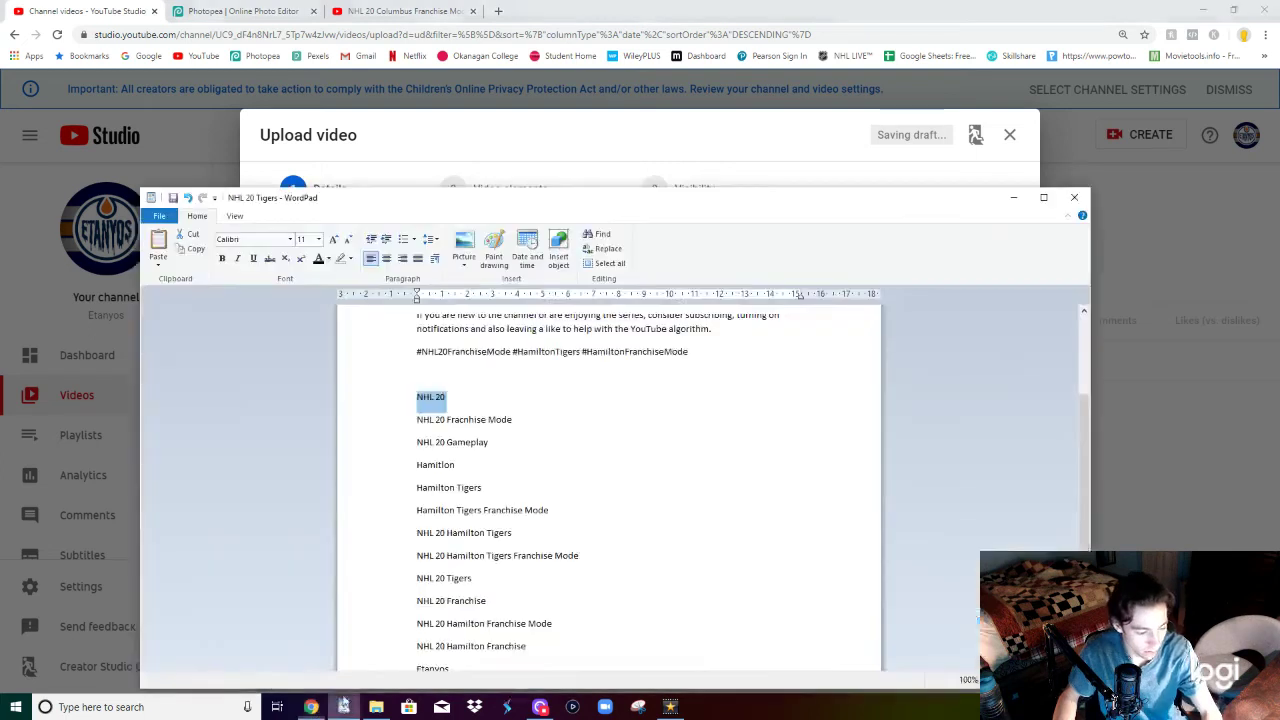
click(343, 707)
click(406, 428)
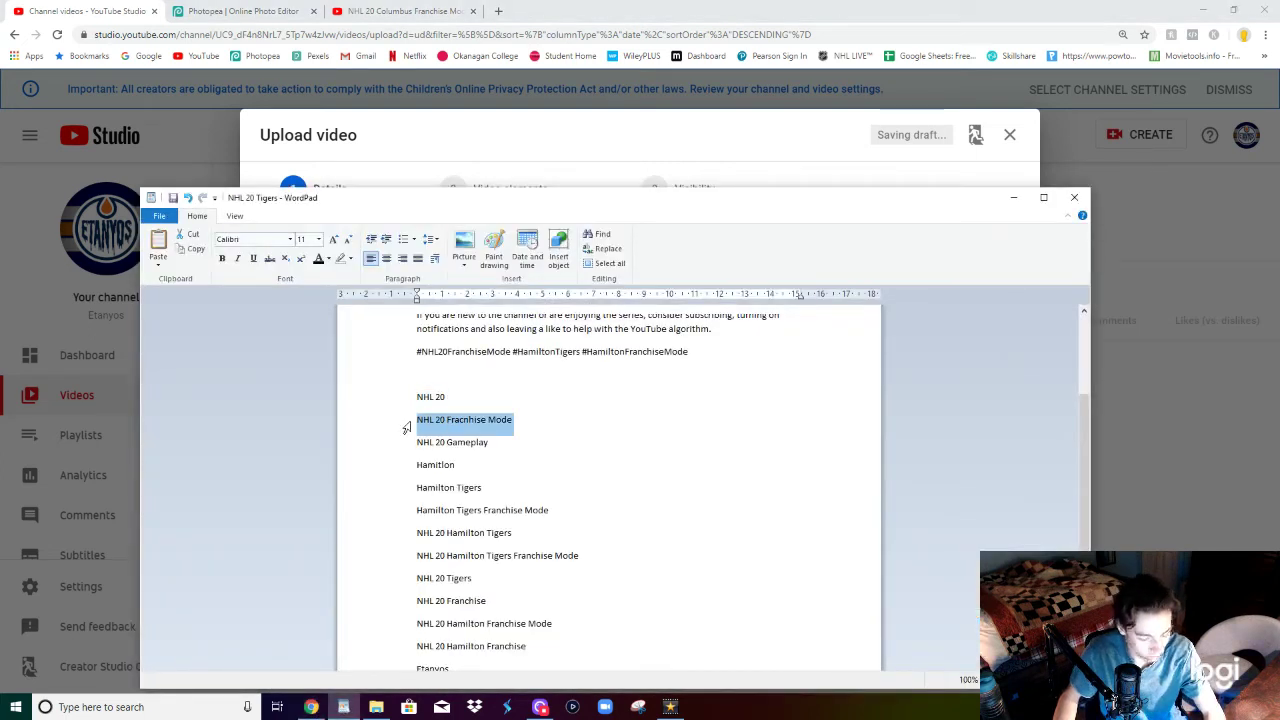
key(ctrl+c)
click(312, 707)
key(ctrl+v)
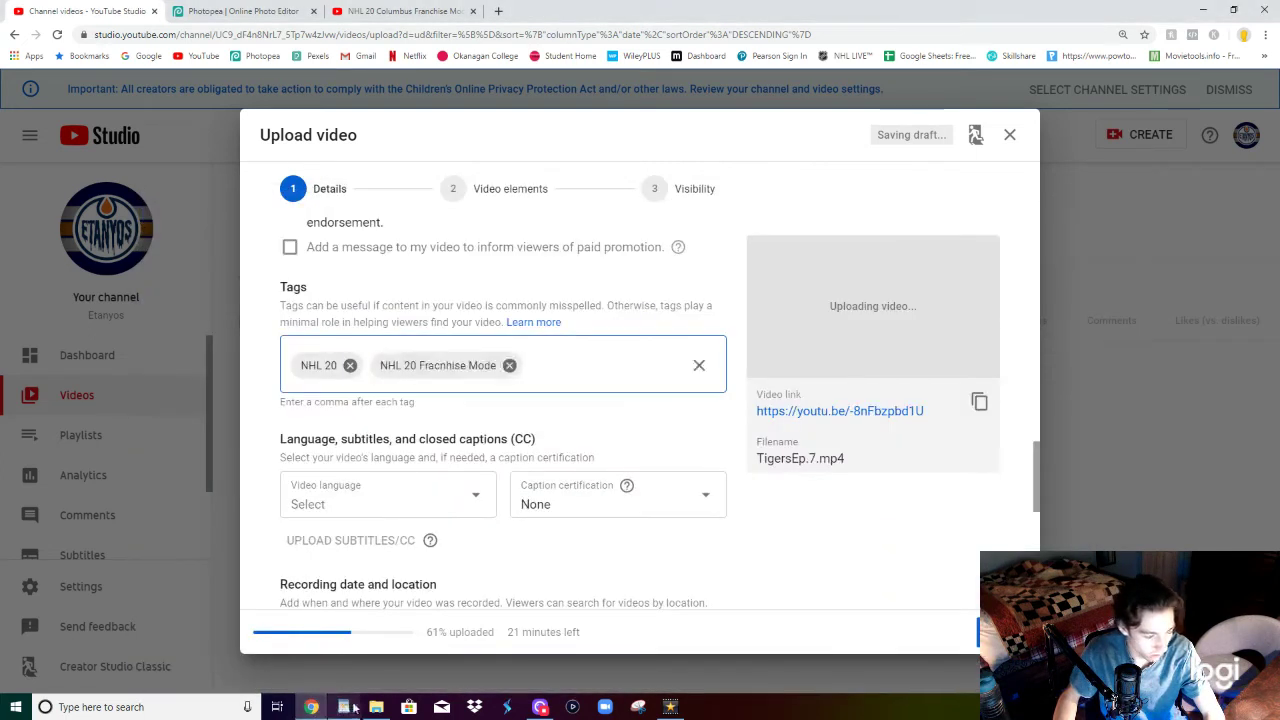
Step: Add 'NHL 20 Gameplay' and 'Hamilton' as tags from the notes
click(353, 707)
click(400, 447)
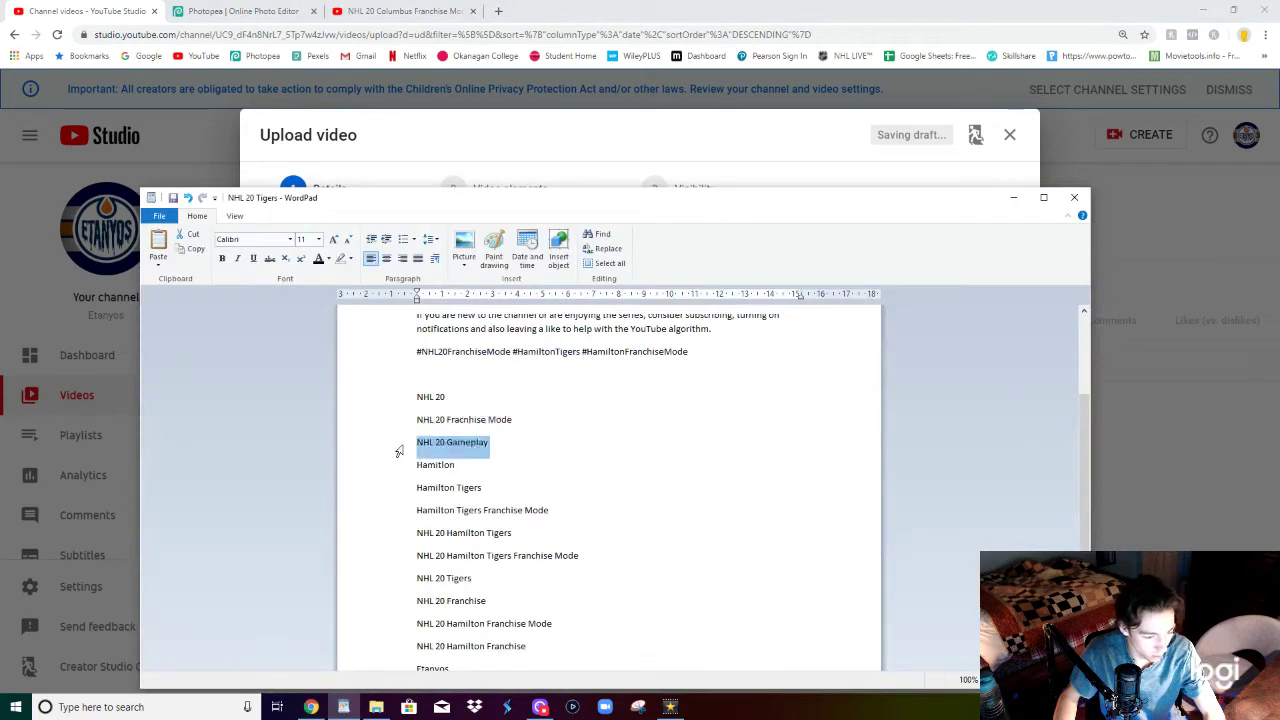
key(ctrl+c)
click(312, 707)
key(ctrl+v)
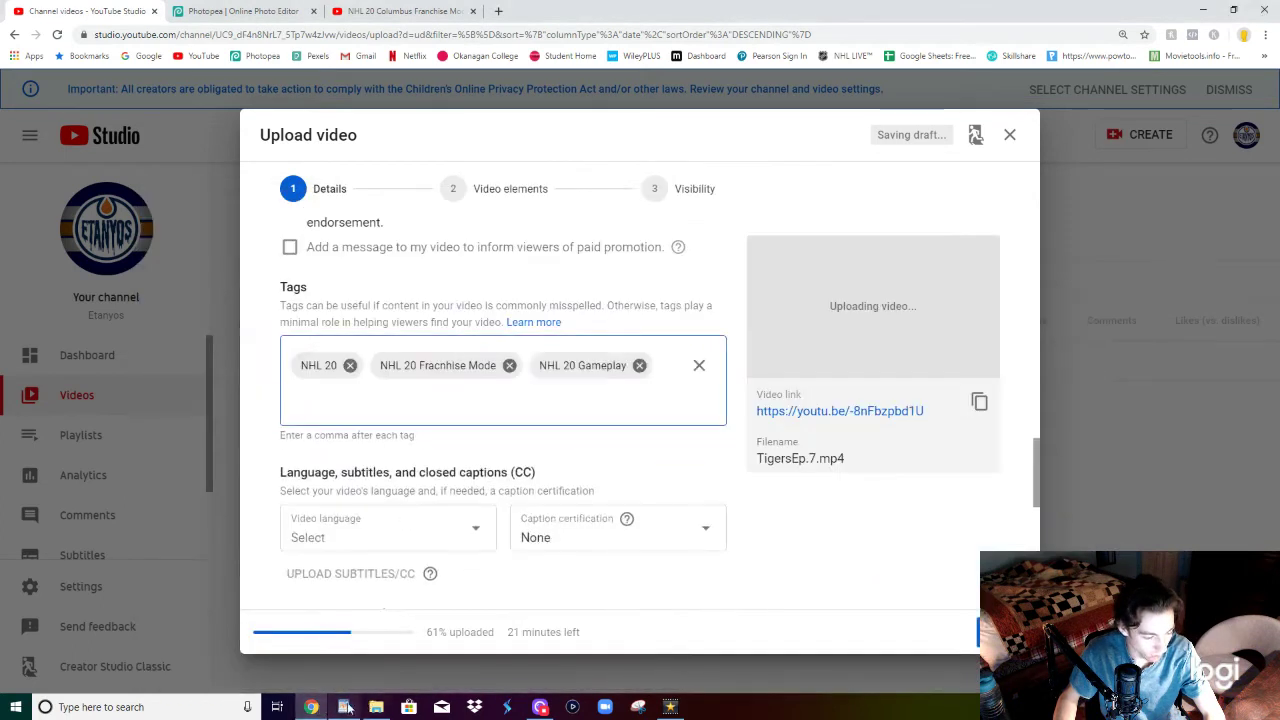
click(345, 707)
click(409, 470)
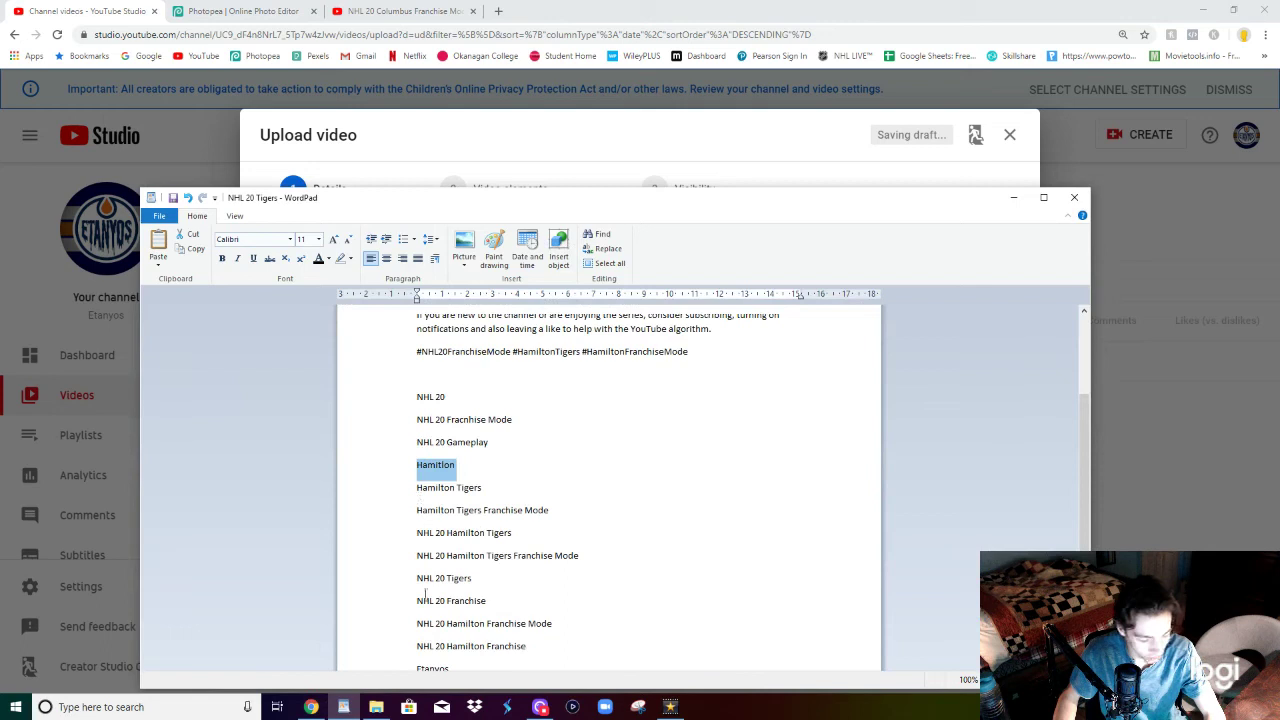
key(ctrl+c)
key(alt+Tab)
key(ctrl+v)
key(Return)
Step: Add 'Hamilton Tigers' and 'Hamilton Tigers Franchise Mode' as tags
key(alt+Tab)
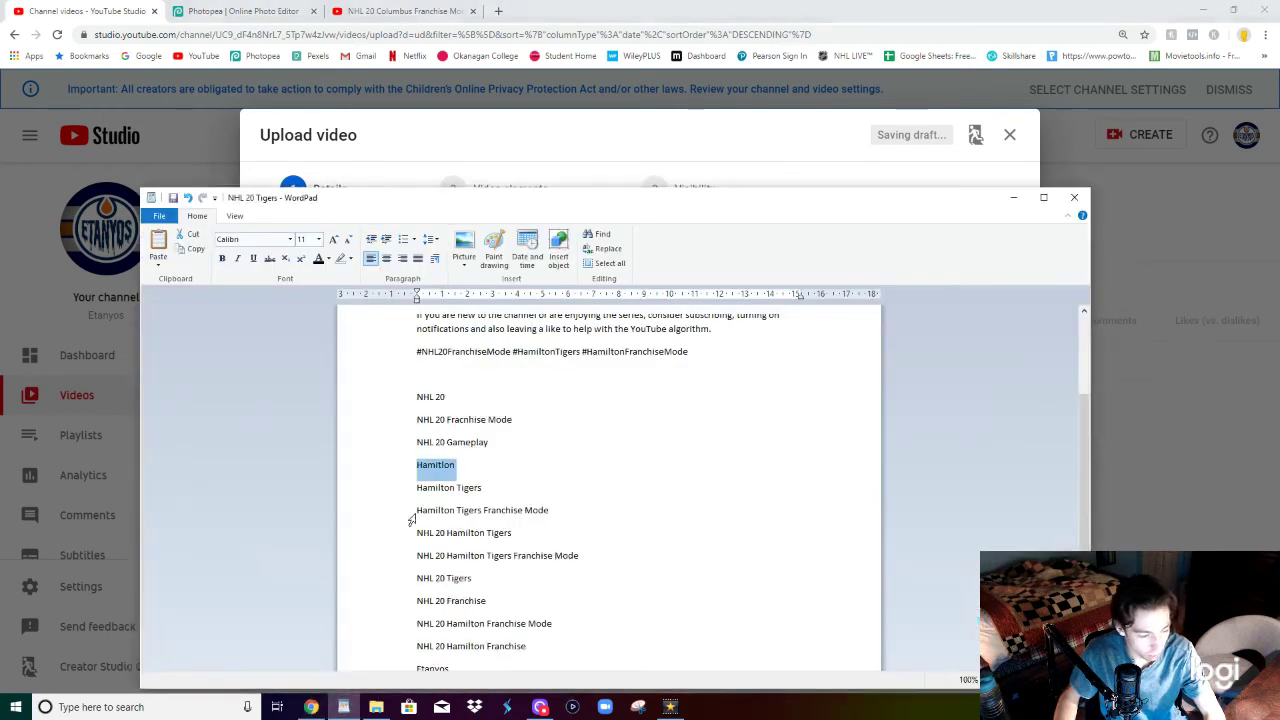
click(407, 495)
key(ctrl+c)
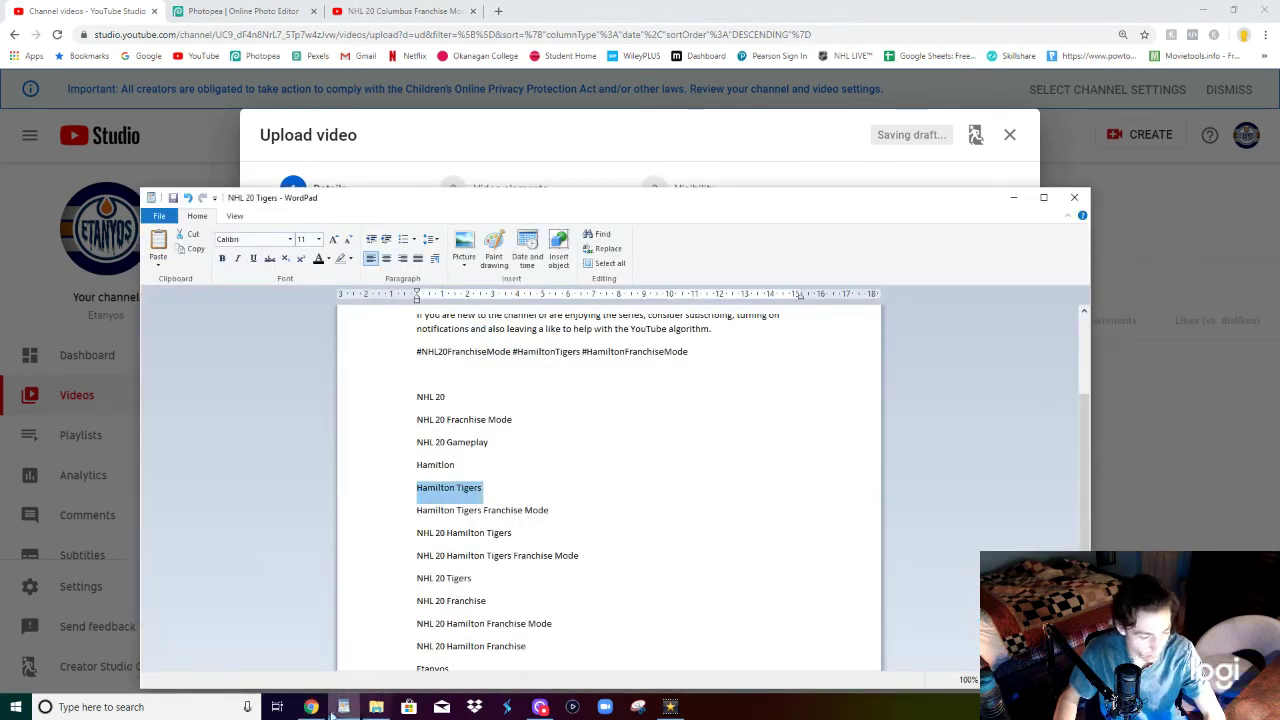
key(alt+Tab)
key(ctrl+v)
key(Return)
key(alt+Tab)
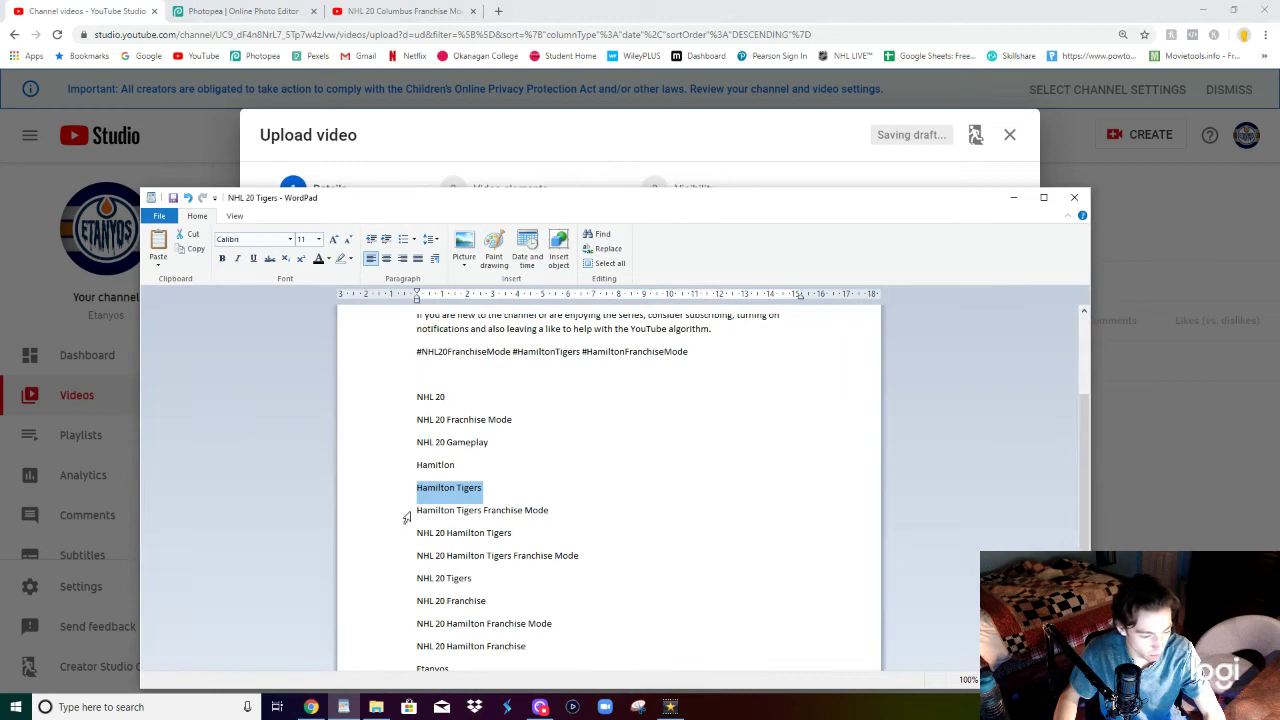
click(406, 516)
key(ctrl+c)
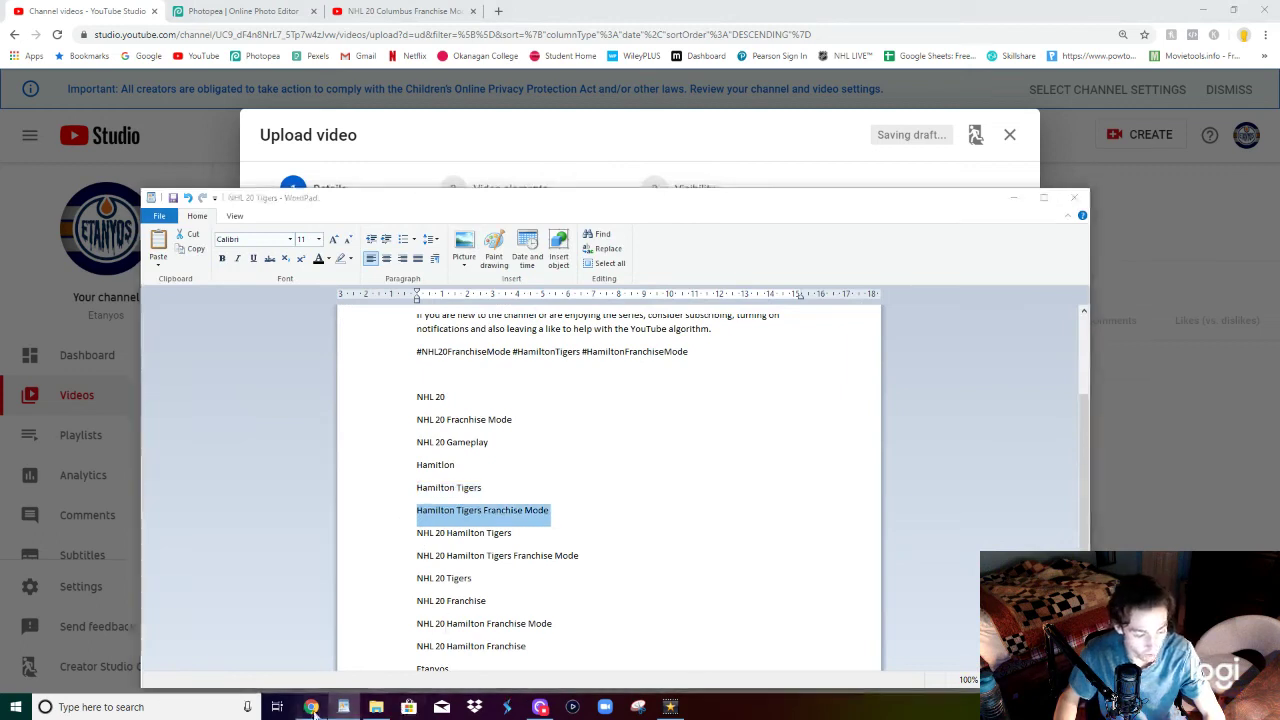
key(alt+Tab)
key(ctrl+v)
key(Return)
Step: Add 'NHL 20 Hamilton Tigers' and copy 'NHL 20 Hamilton Tigers Franchise Mode' for the tags
key(alt+Tab)
click(406, 538)
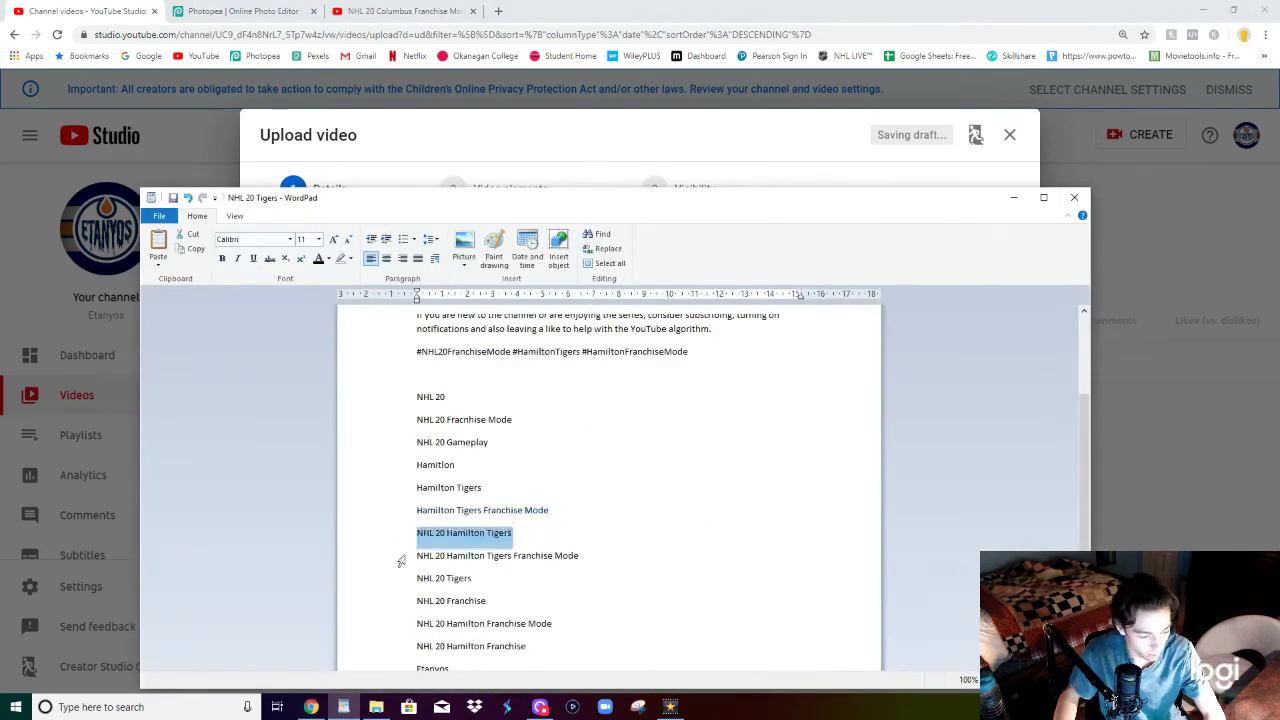
key(ctrl+c)
key(alt+Tab)
key(ctrl+v)
key(Return)
key(alt+Tab)
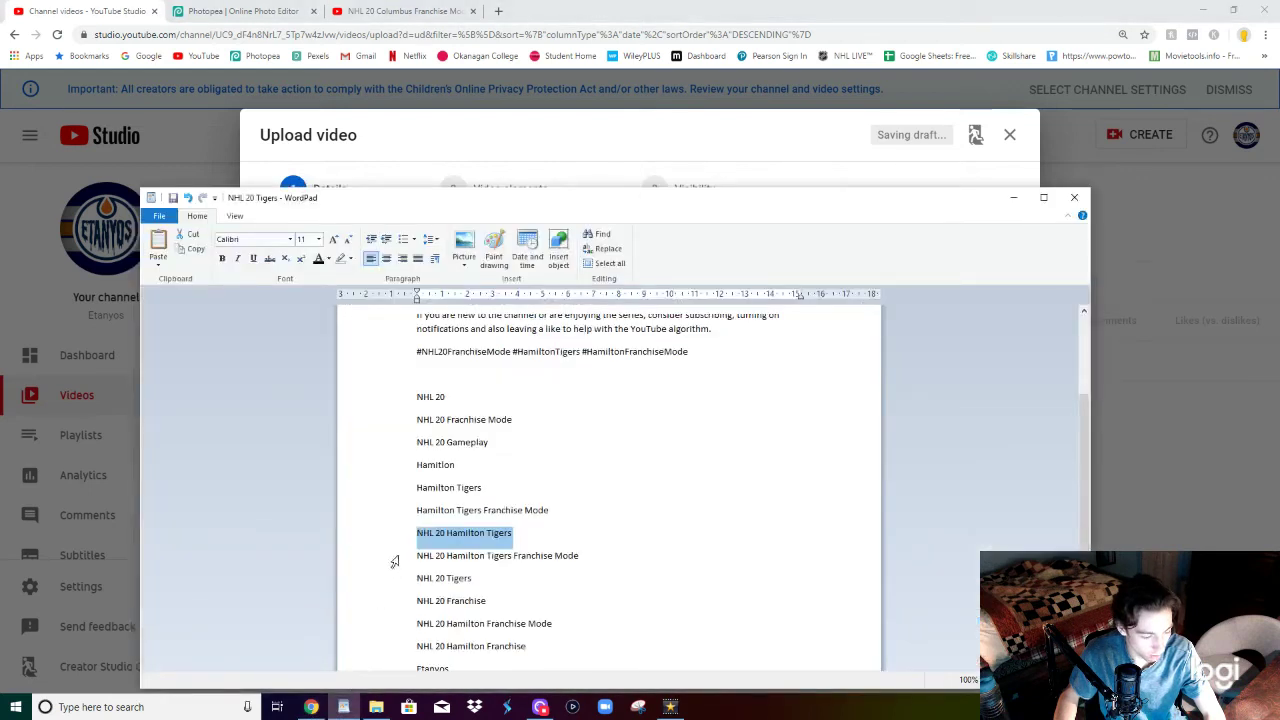
click(406, 560)
key(ctrl+c)
key(alt+Tab)
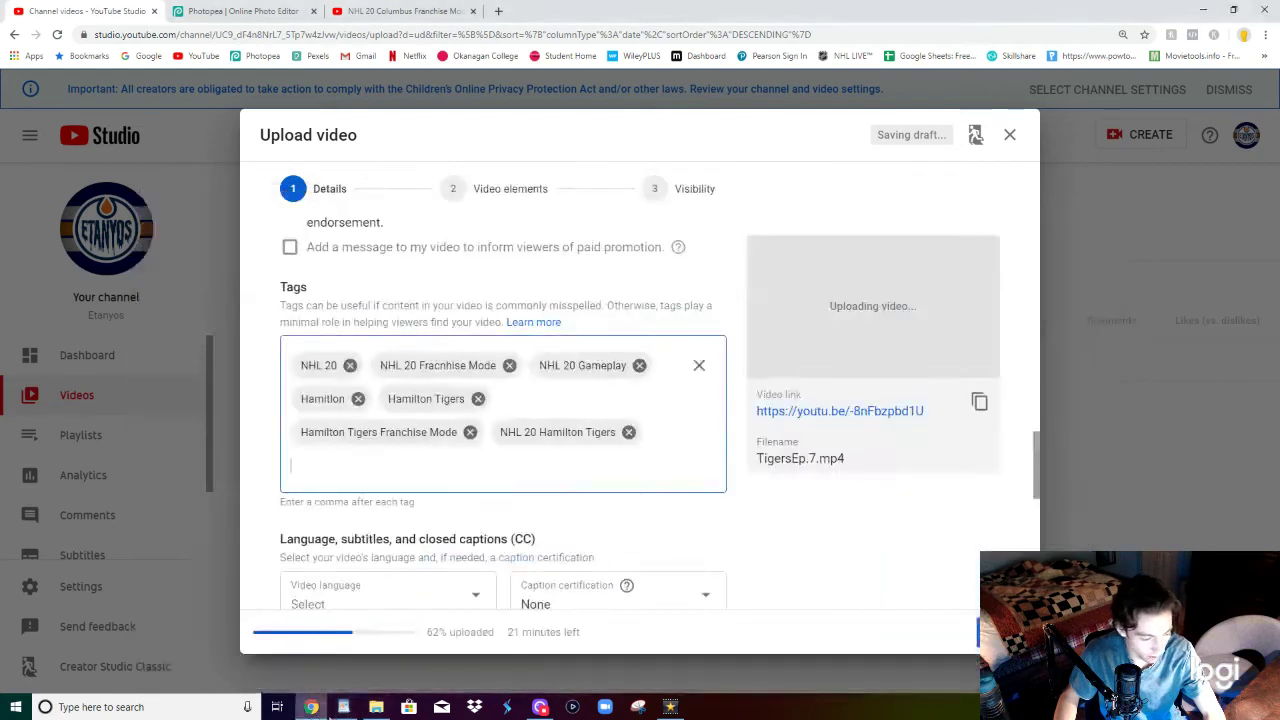
key(alt+Tab)
Step: Add 'NHL 20 Tigers' and 'NHL 20 Franchise' as tags
click(406, 583)
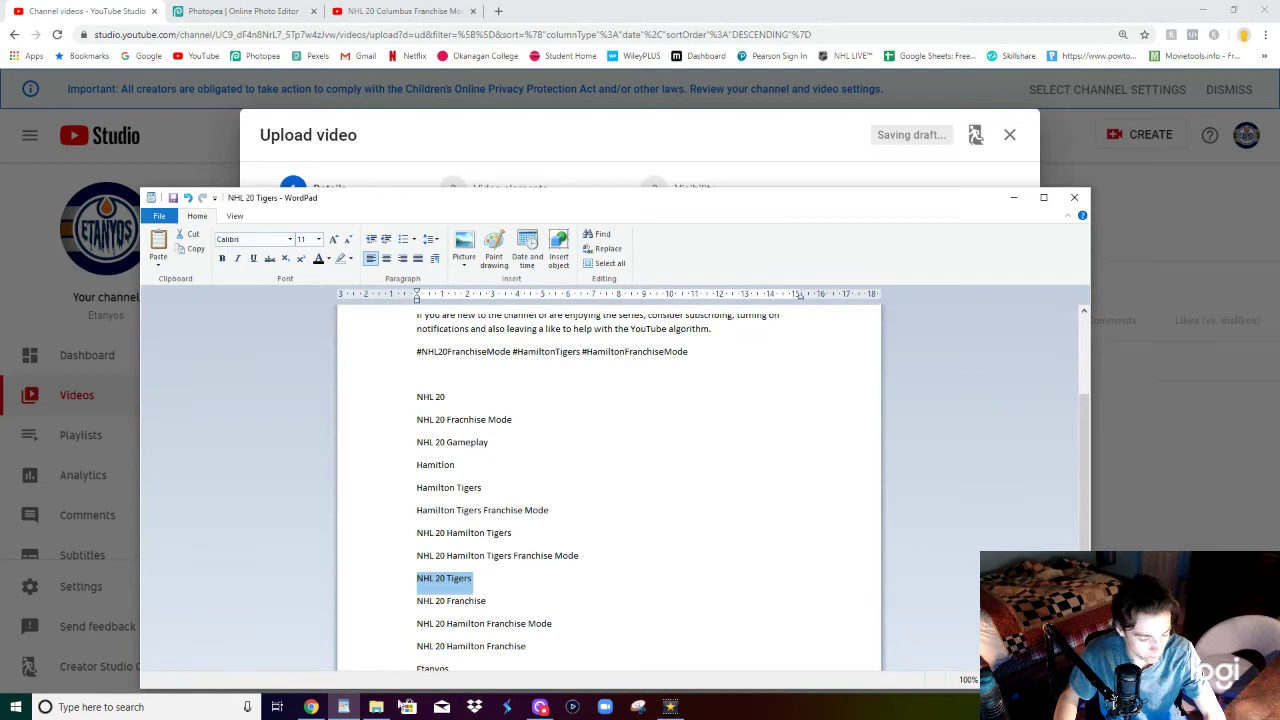
key(ctrl+c)
key(alt+Tab)
key(ctrl+v)
key(Return)
key(alt+Tab)
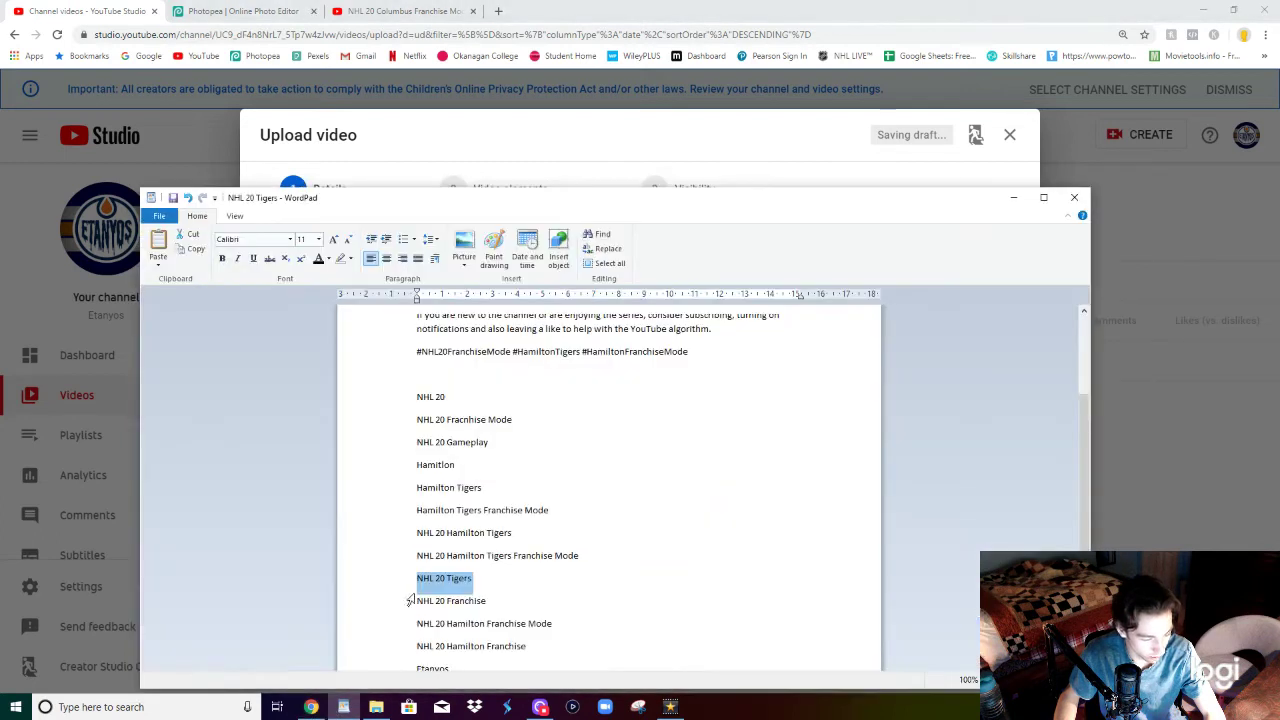
click(407, 604)
key(ctrl+c)
click(311, 707)
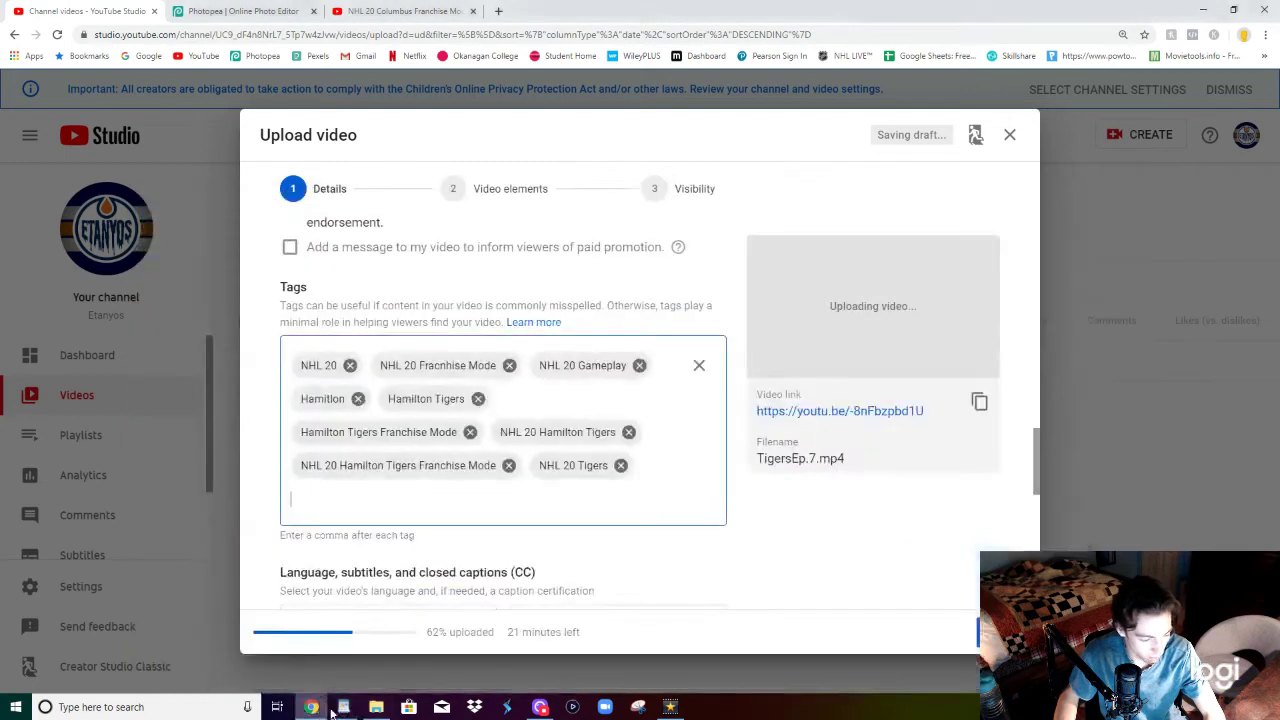
key(ctrl+v)
key(Return)
Step: Add 'NHL 20 Hamilton Franchise Mode' and 'NHL 20 Hamilton Franchise' as tags
click(343, 707)
scroll(389, 636, down, 3)
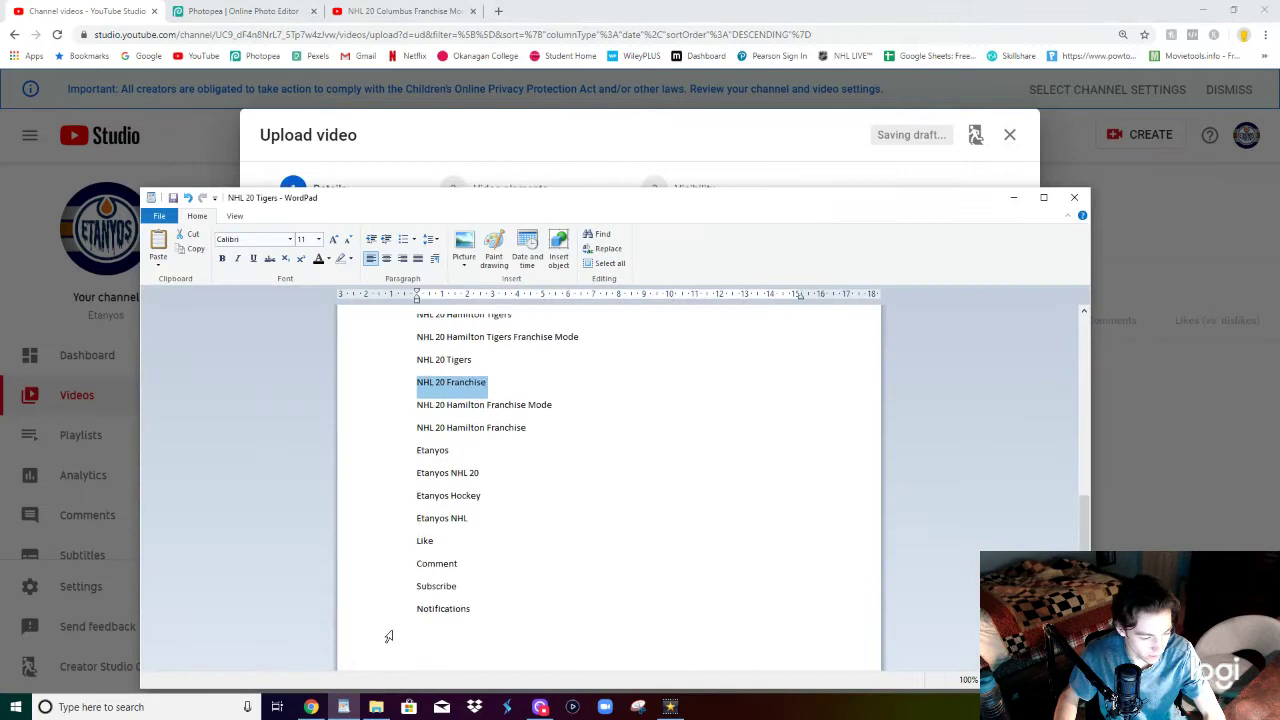
click(403, 412)
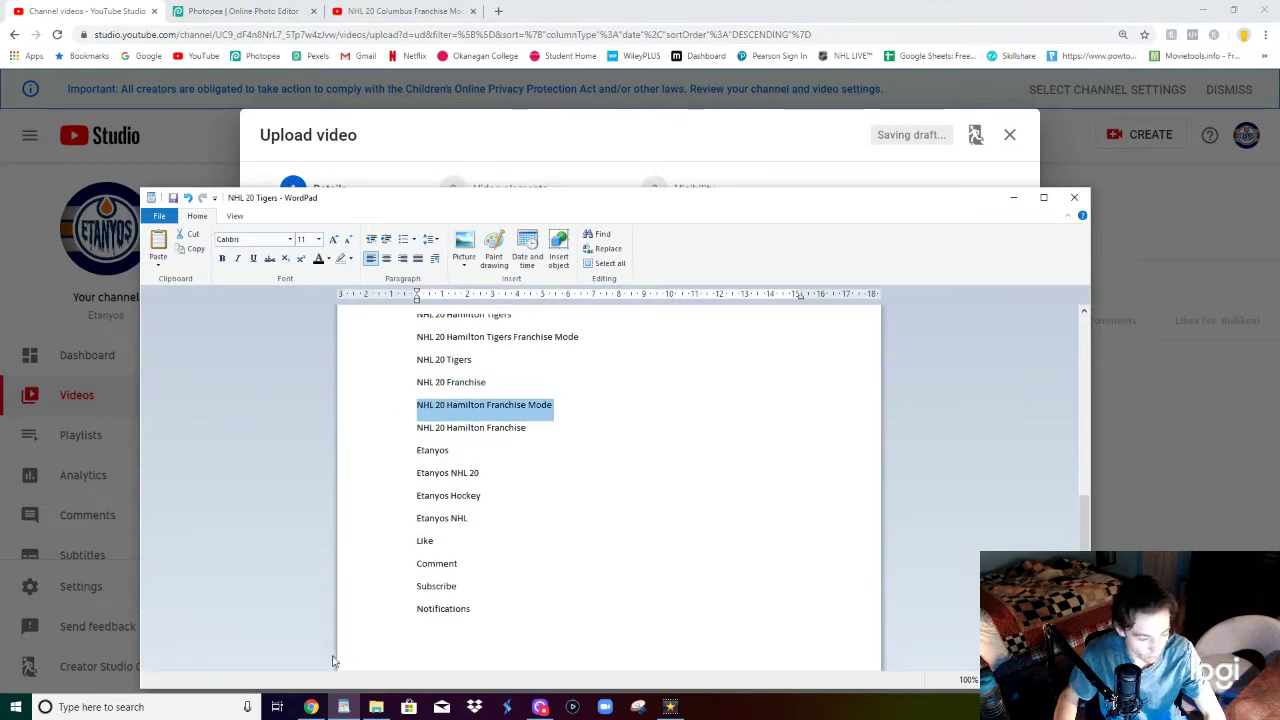
key(ctrl+c)
click(311, 707)
key(ctrl+v)
key(Return)
click(343, 707)
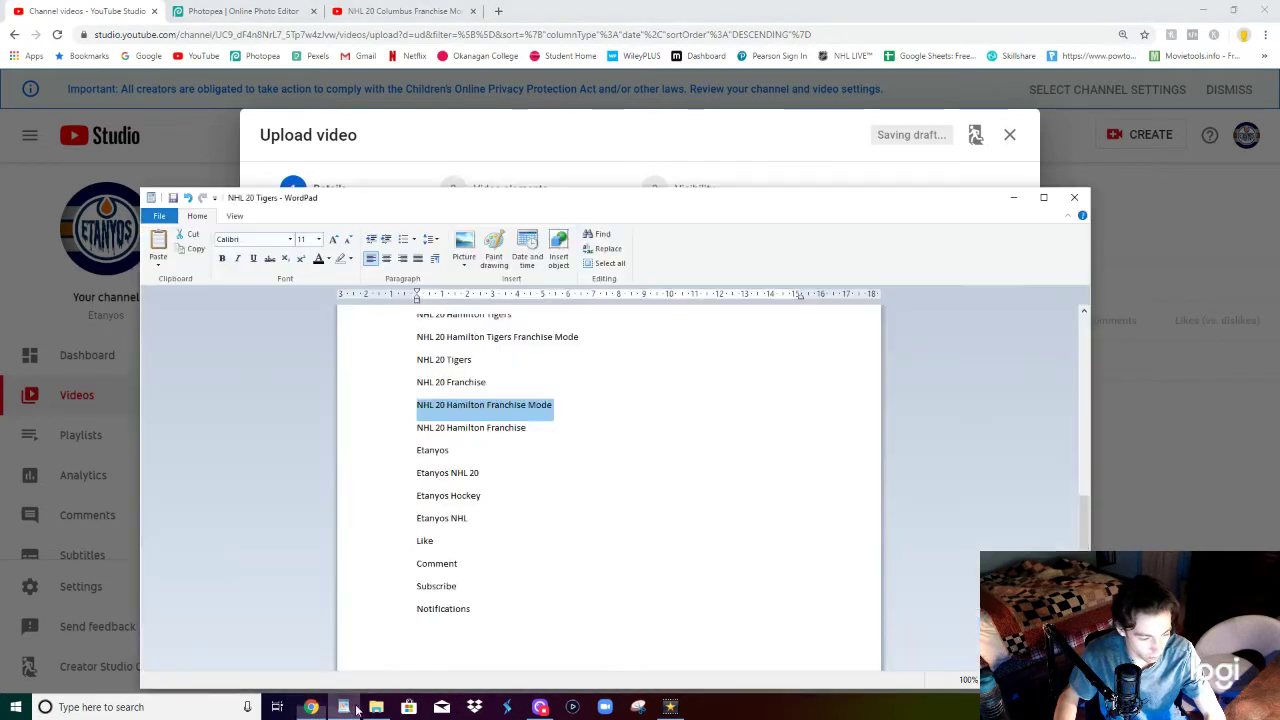
click(406, 433)
key(ctrl+c)
click(311, 707)
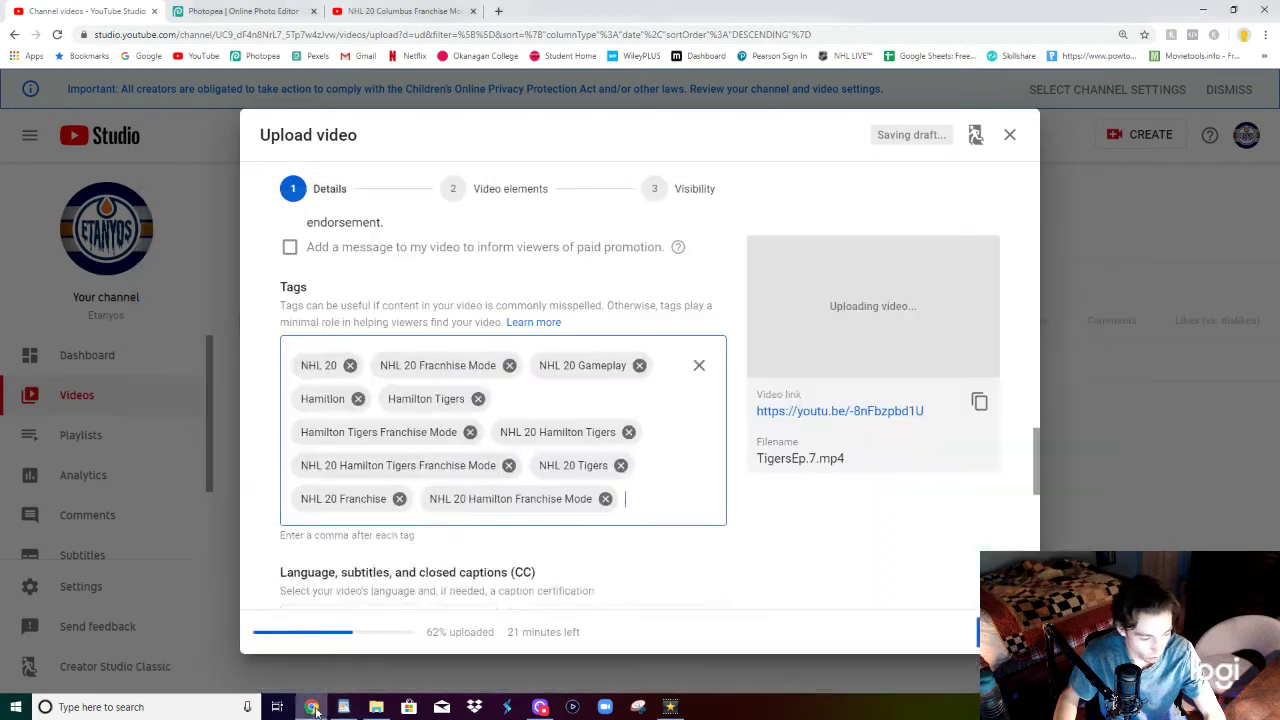
key(ctrl+v)
key(Return)
Step: Add the channel name, and the channel name plus 'NHL 20', as tags
click(343, 707)
click(408, 456)
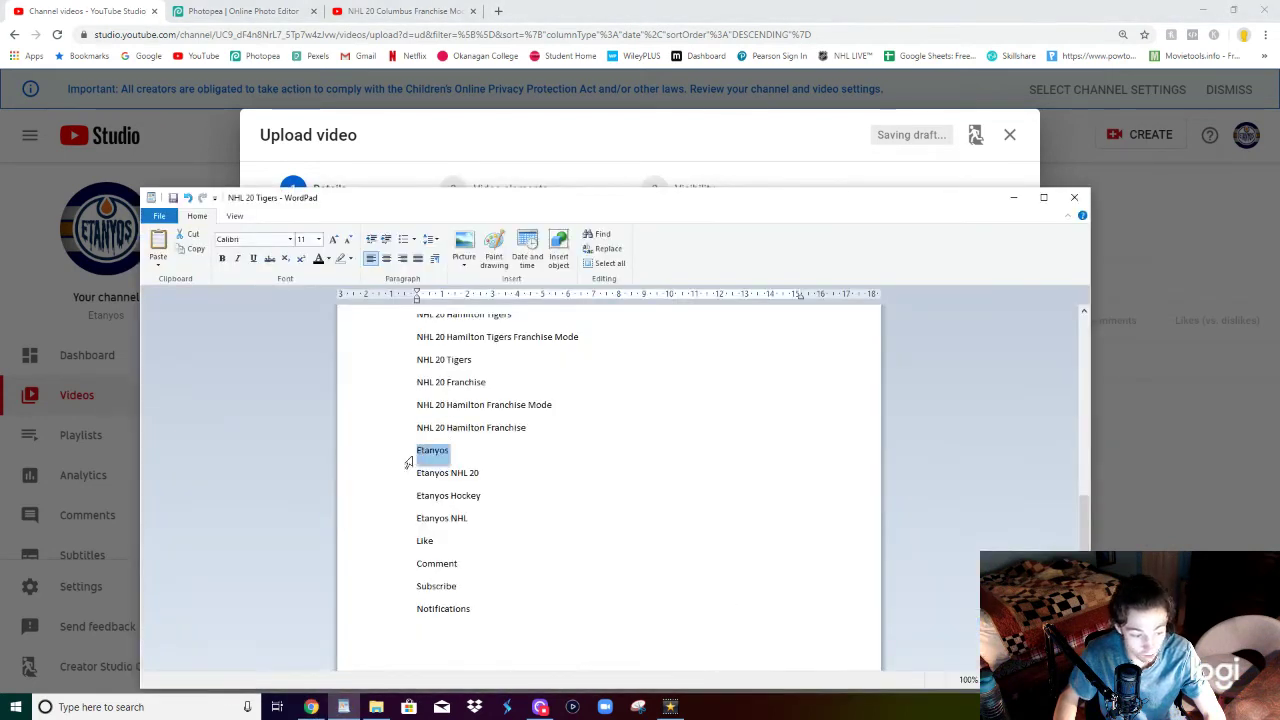
key(ctrl+c)
click(311, 707)
key(ctrl+v)
key(Return)
click(343, 707)
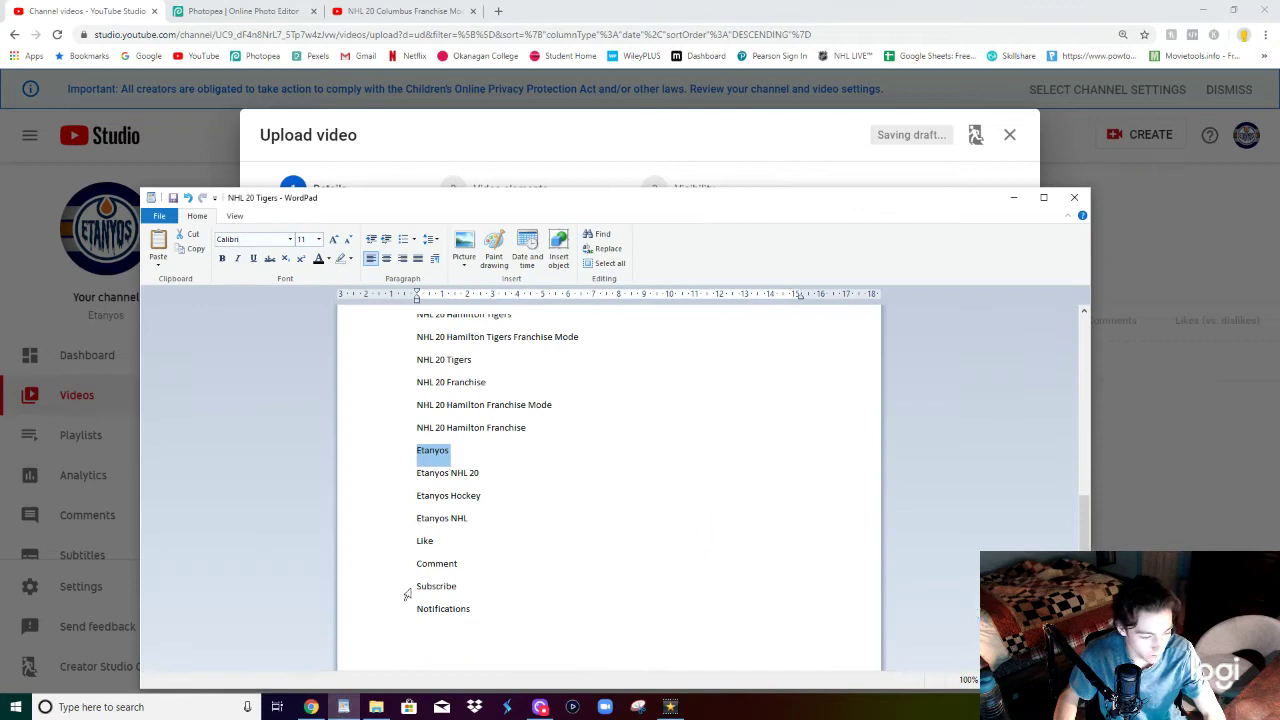
click(404, 478)
key(ctrl+c)
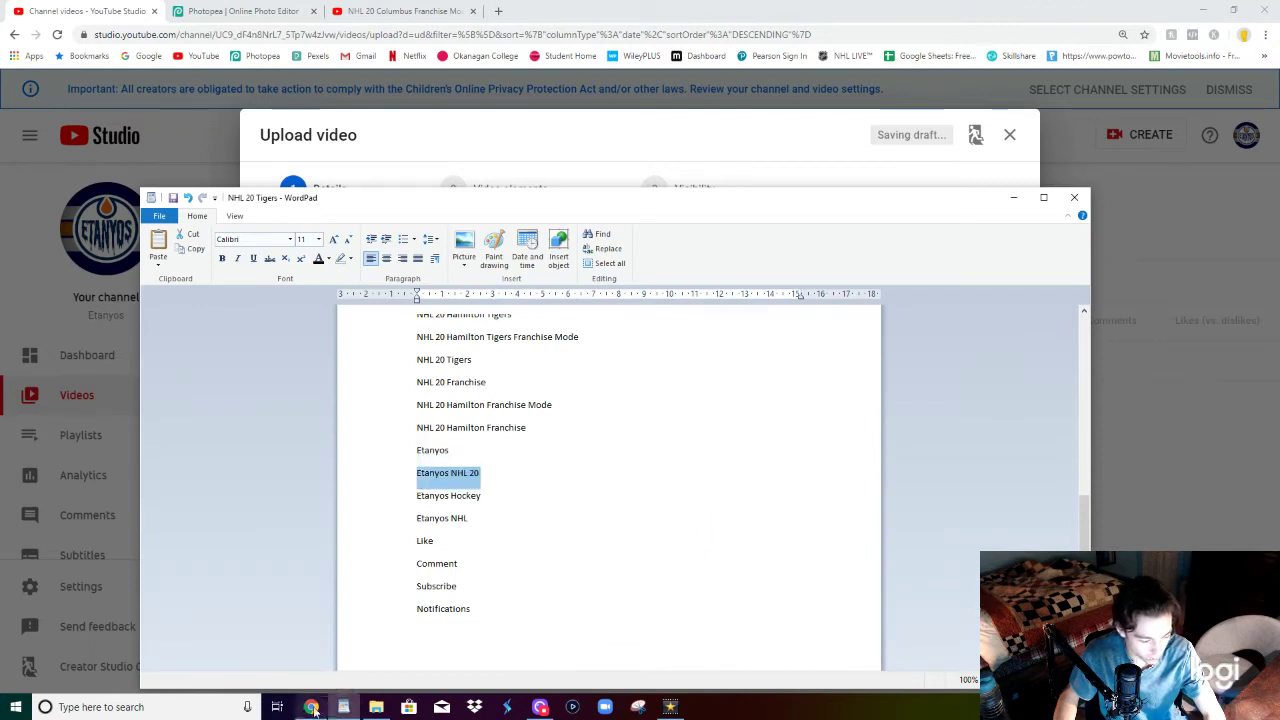
click(311, 707)
key(ctrl+v)
key(Return)
Step: Add the channel name plus 'Hockey' and the channel name plus 'NHL' as tags
click(343, 707)
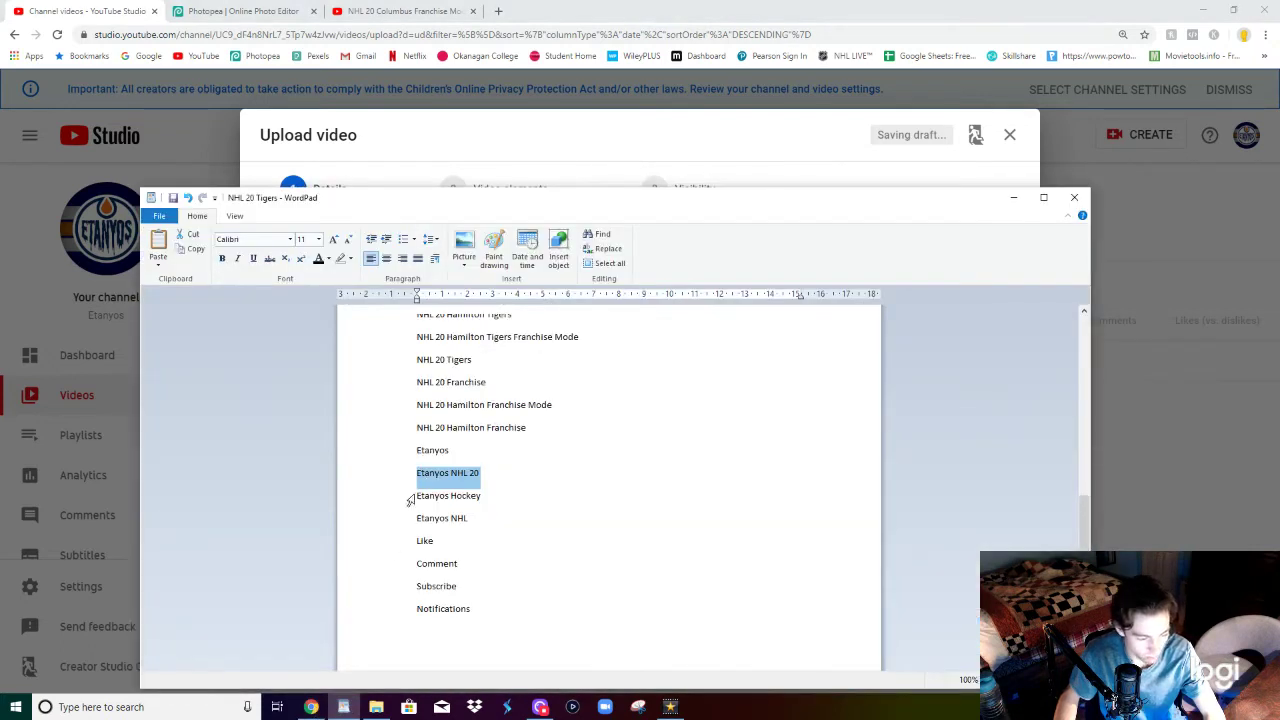
click(409, 500)
key(ctrl+c)
click(311, 707)
key(ctrl+v)
key(Return)
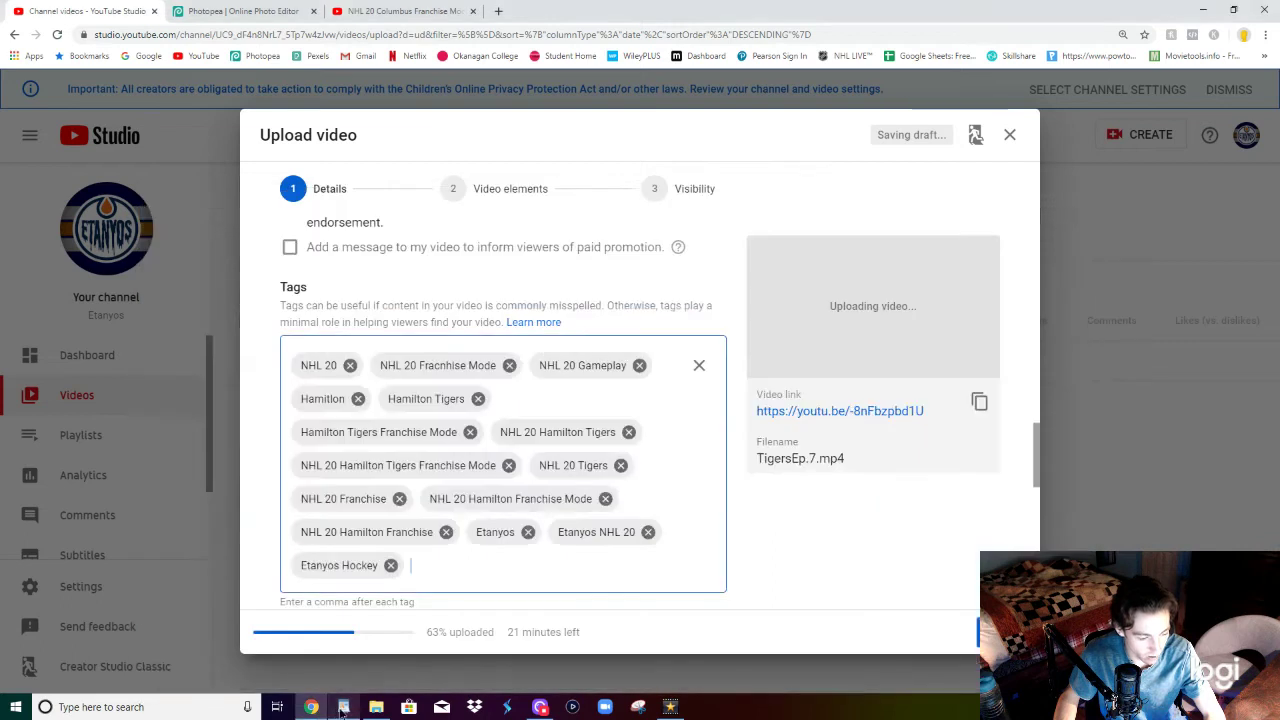
click(343, 707)
click(404, 521)
key(ctrl+c)
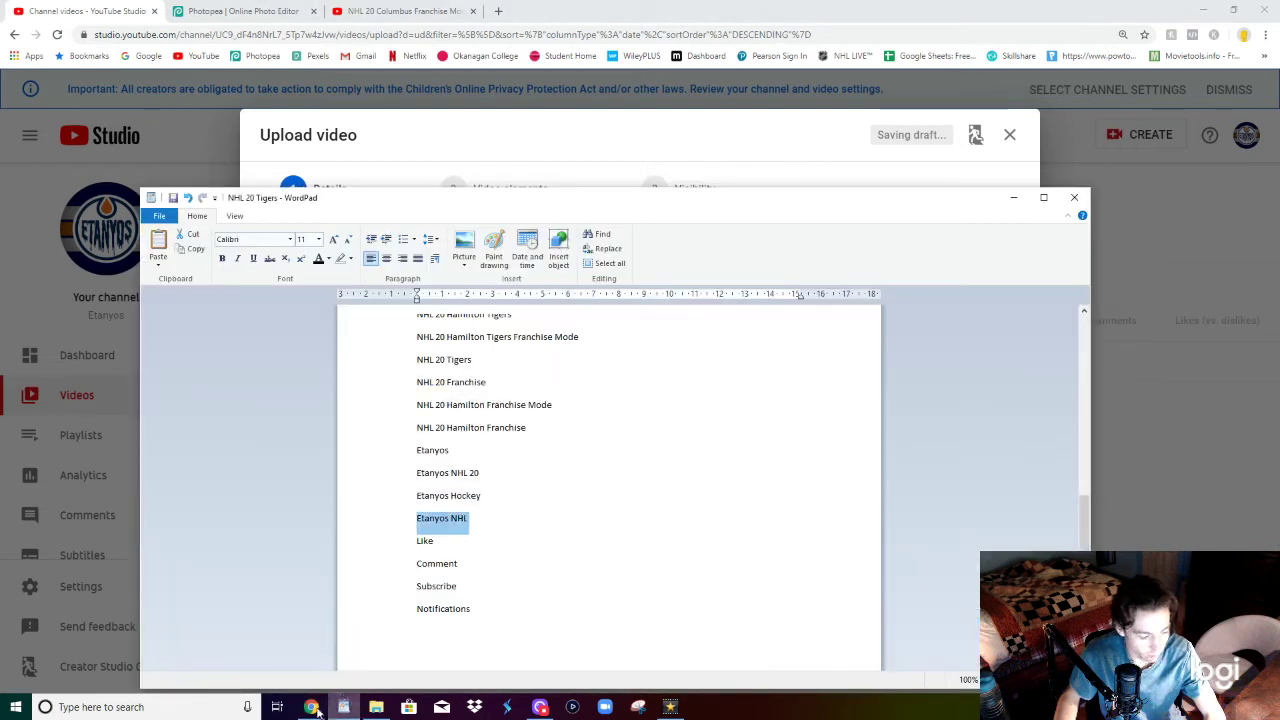
click(311, 707)
key(ctrl+v)
key(Return)
Step: Add 'Like' and 'Comment' as tags
click(343, 707)
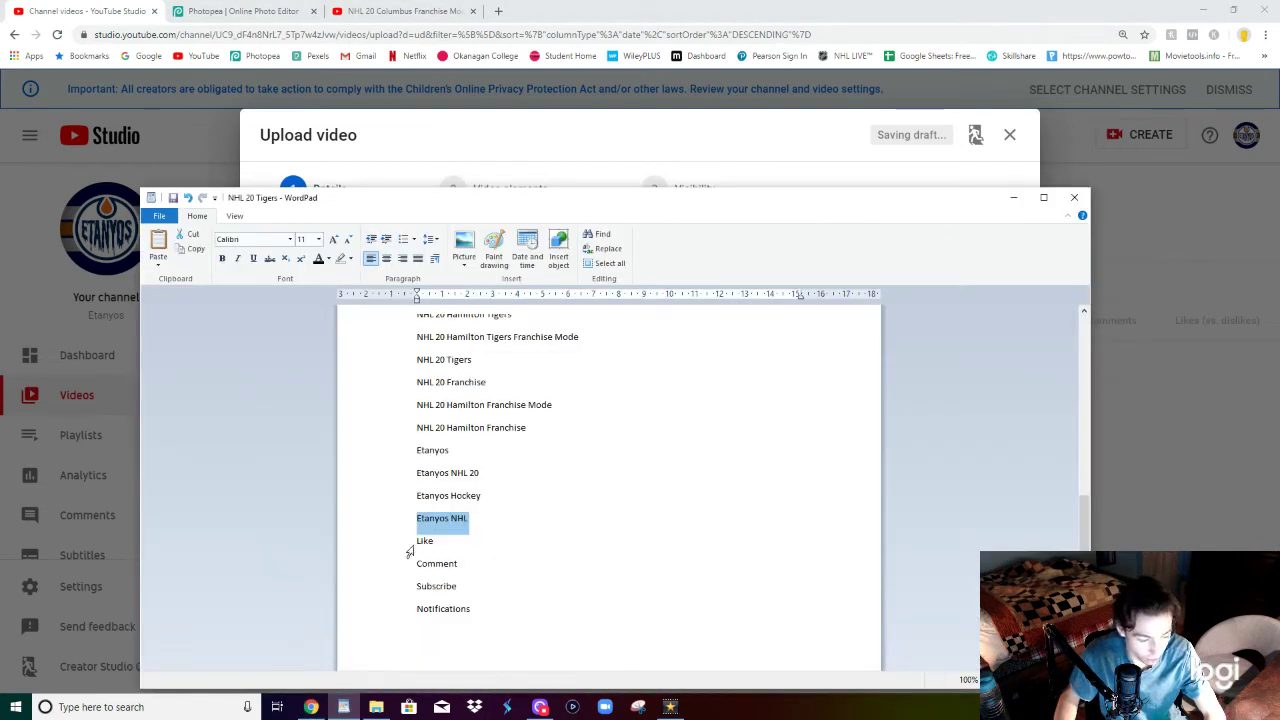
click(406, 541)
key(ctrl+c)
click(311, 707)
key(ctrl+v)
key(Return)
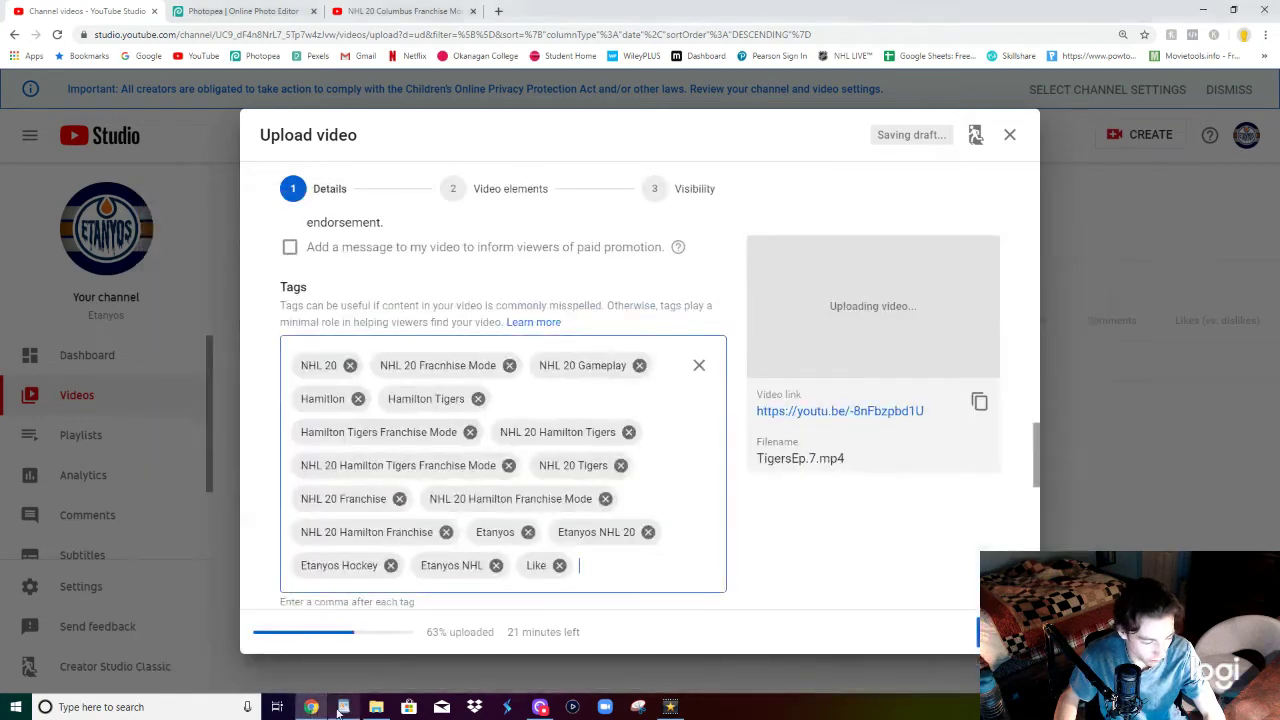
click(343, 707)
click(402, 569)
key(ctrl+c)
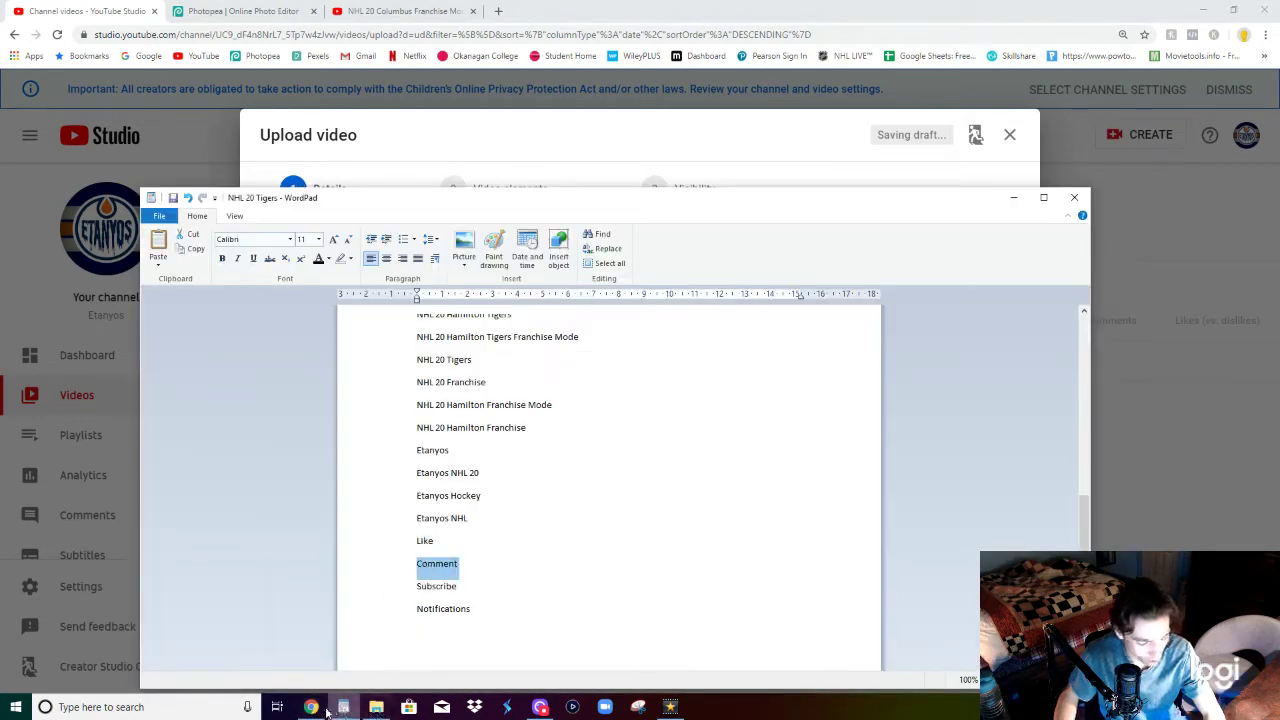
click(311, 707)
key(ctrl+v)
key(Return)
Step: Add 'Subscribe' as a tag and paste 'Notifications' into the tag box
click(343, 707)
click(403, 592)
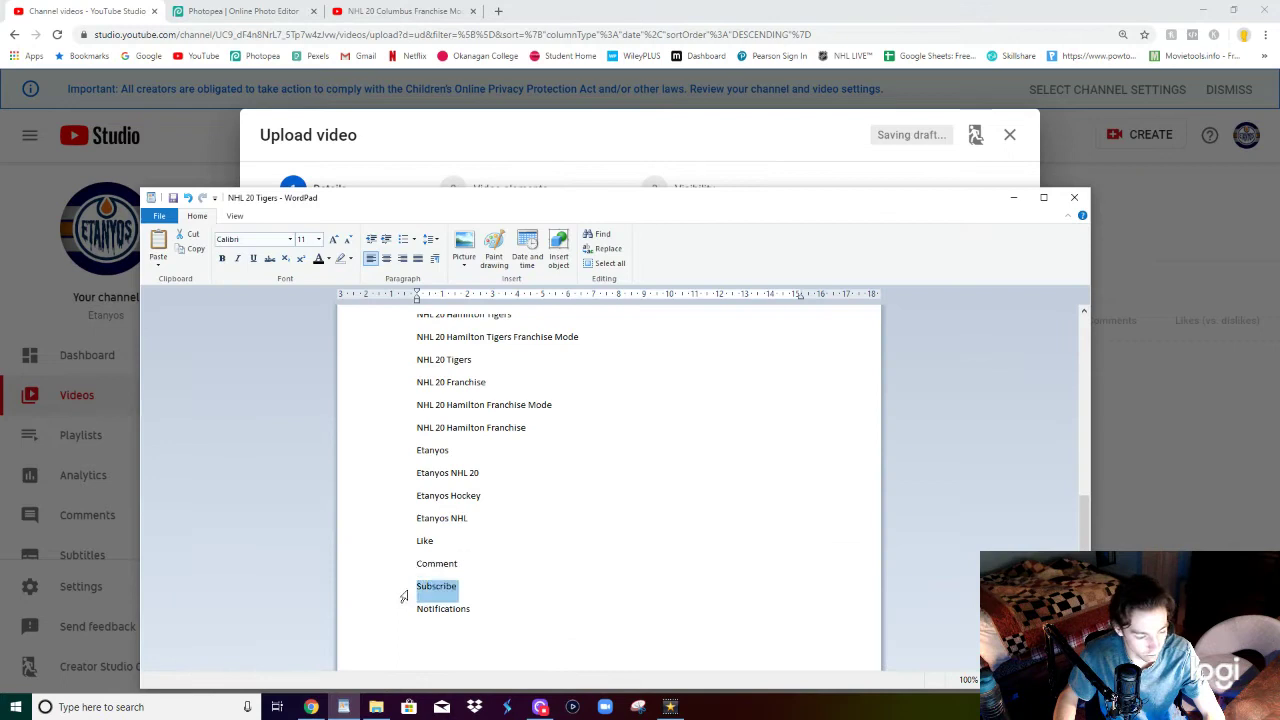
key(ctrl+c)
click(311, 707)
key(ctrl+v)
key(Return)
click(343, 707)
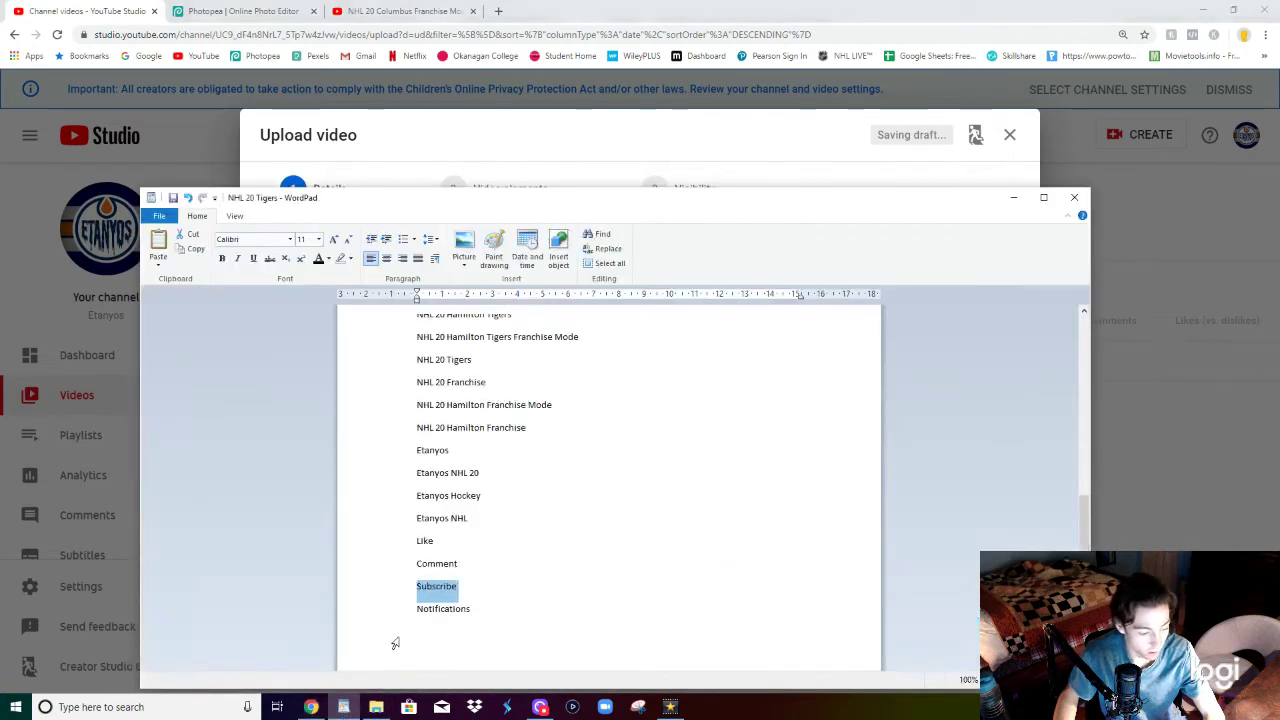
click(409, 615)
key(ctrl+c)
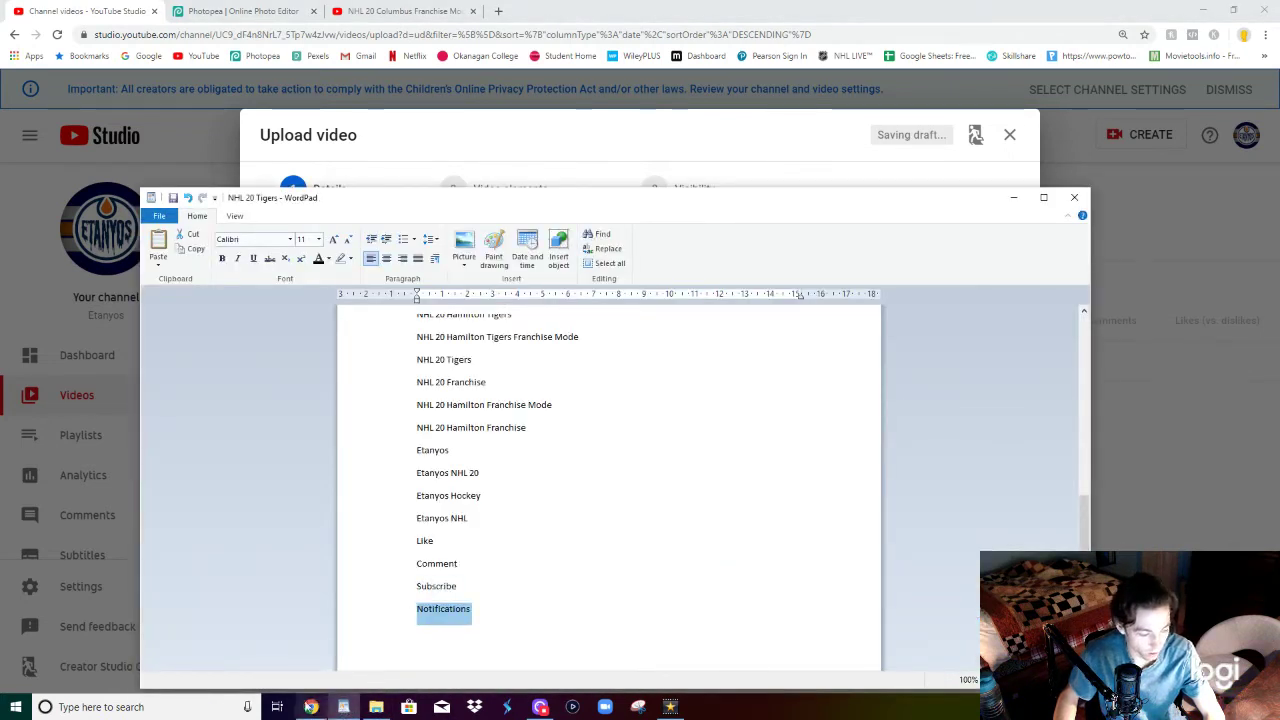
click(311, 707)
key(ctrl+v)
Step: Confirm 'Notifications' as the final tag and scroll to the Game title field
key(Return)
scroll(425, 588, down, 1)
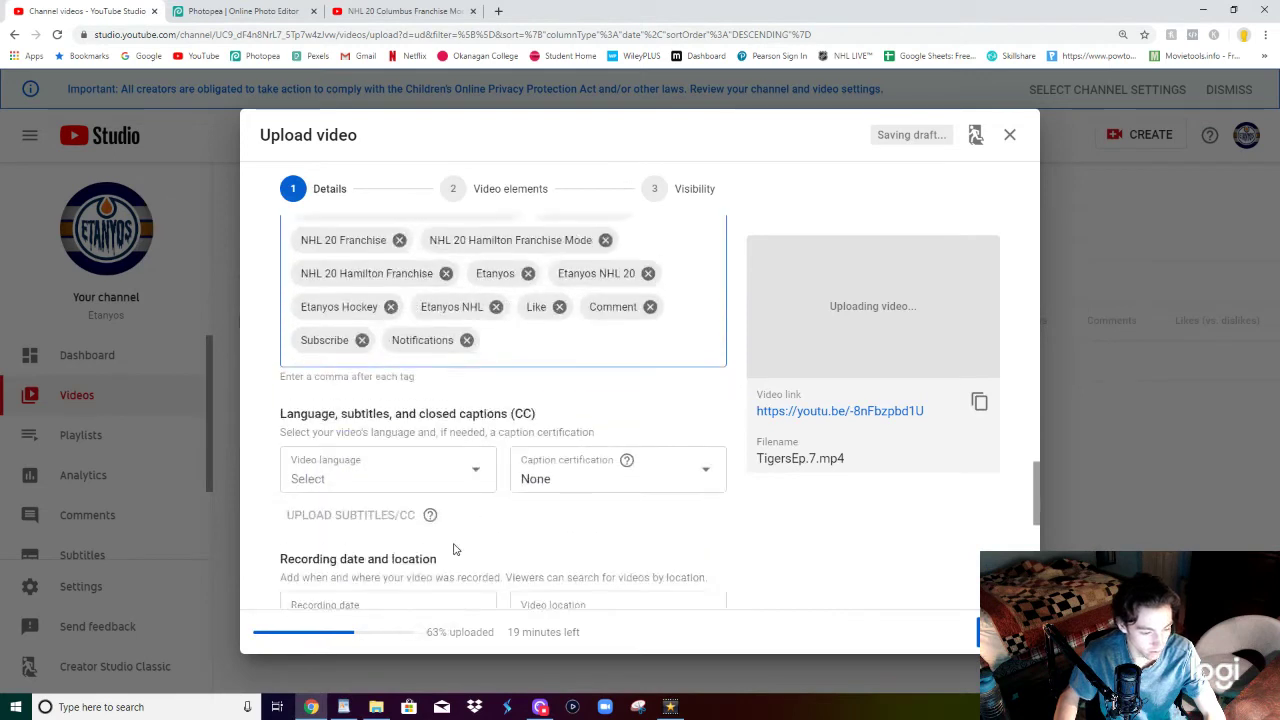
scroll(500, 400, up, 3)
scroll(566, 334, down, 10)
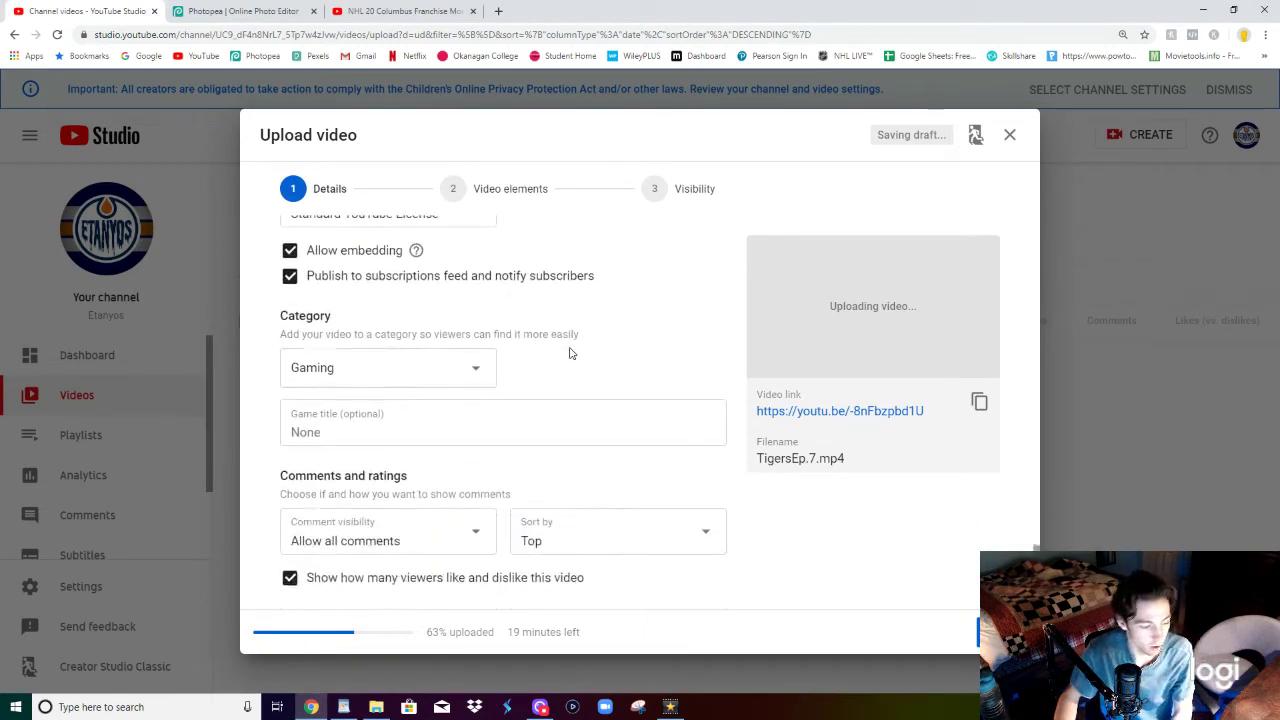
Step: Set the game title to NHL 20 (2019), then bring up the Photopea thumbnail
click(456, 437)
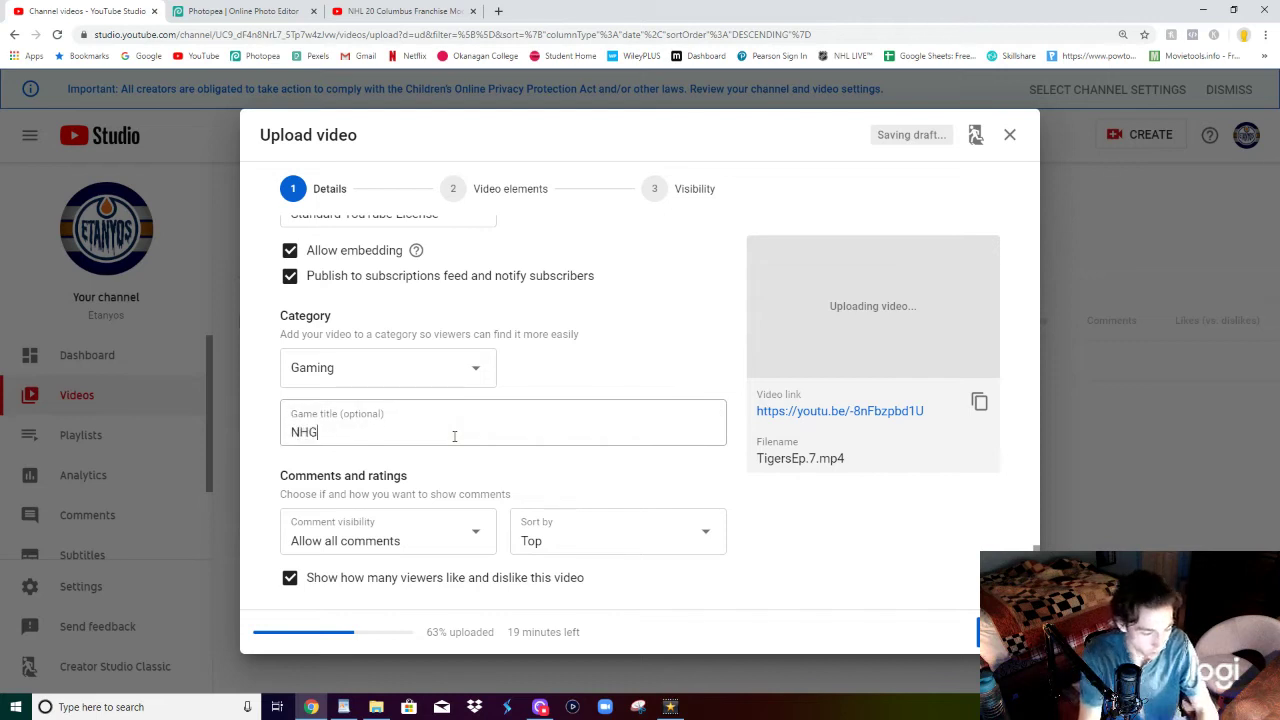
text(NHG)
key(BackSpace)
text(L 20)
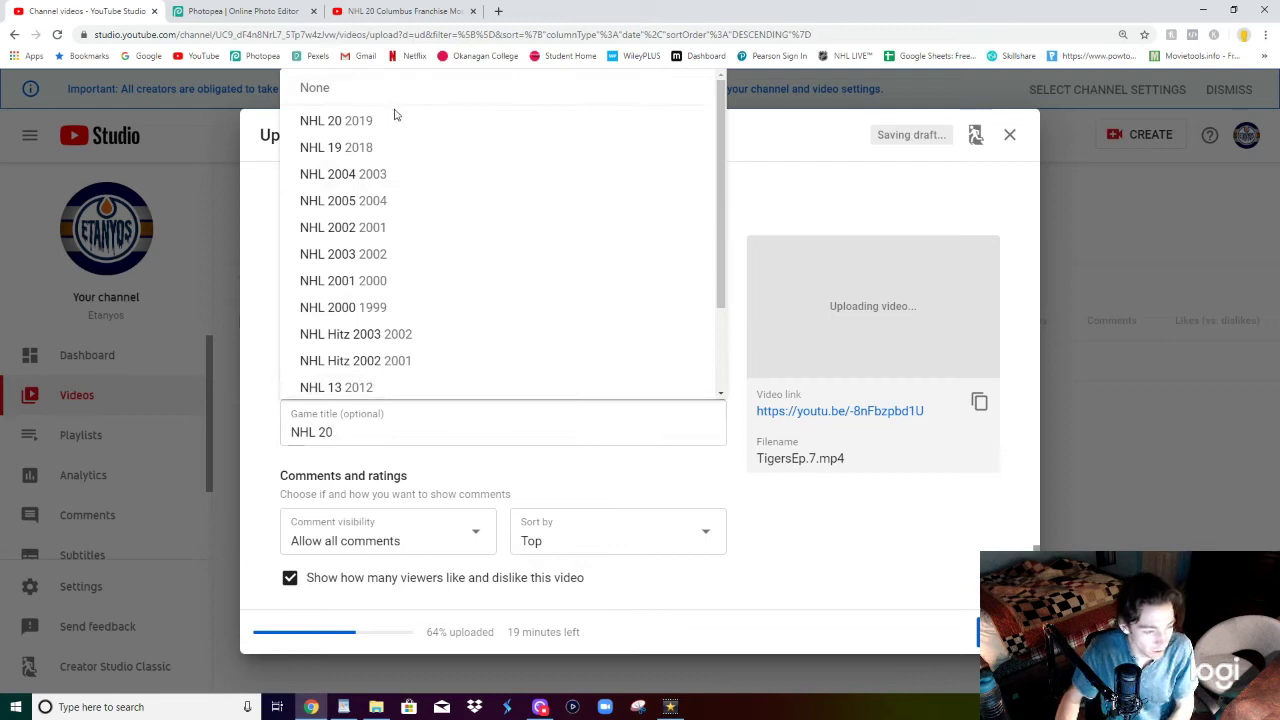
click(390, 120)
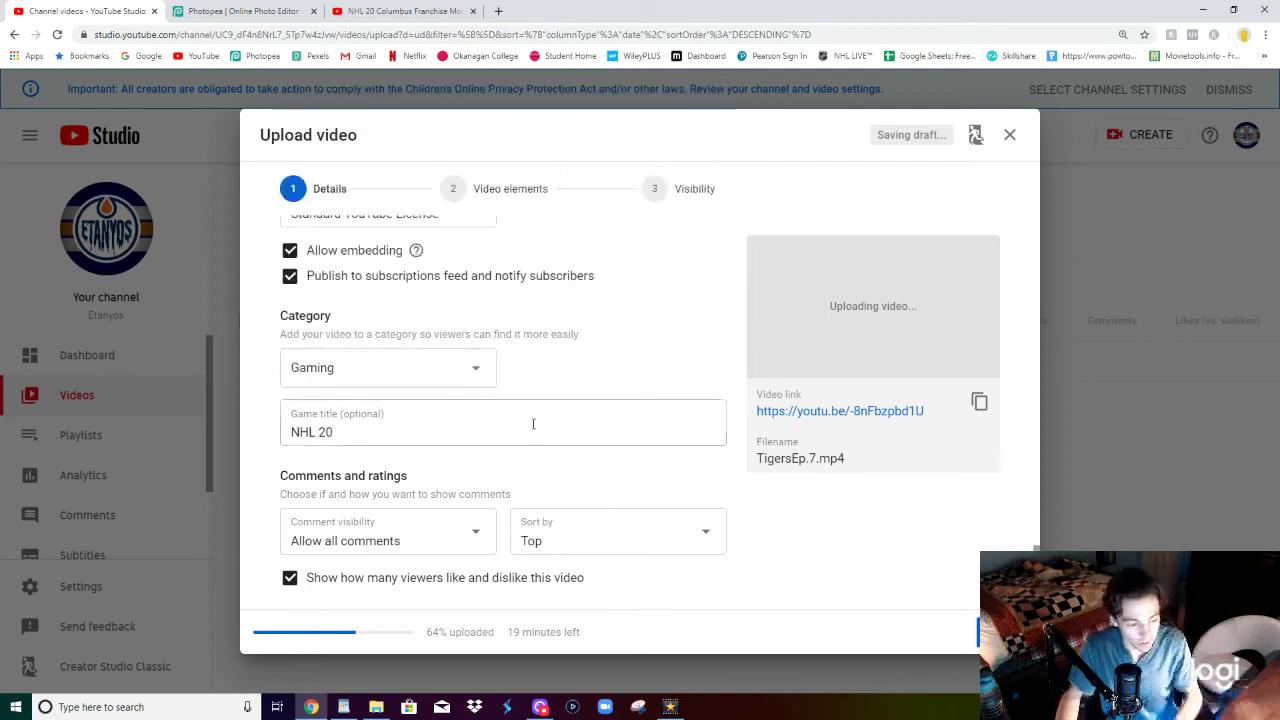
triple_click(404, 431)
key(BackSpace)
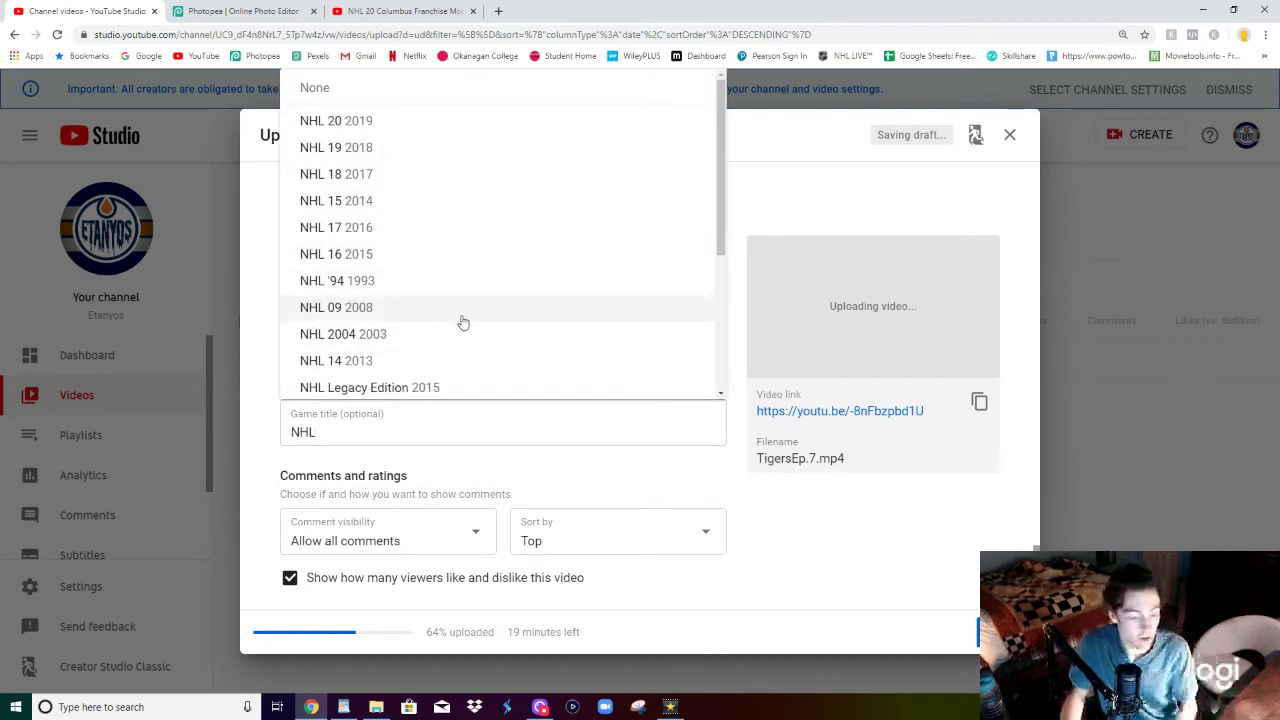
click(375, 122)
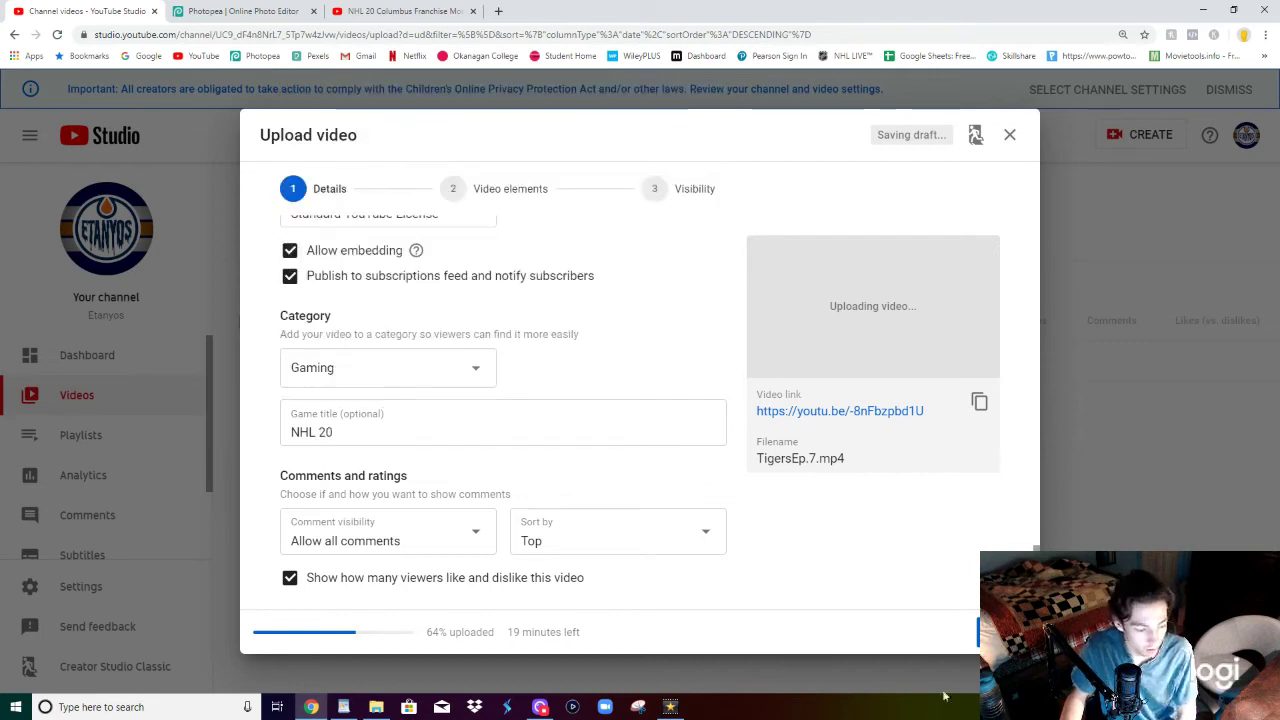
scroll(430, 295, up, 15)
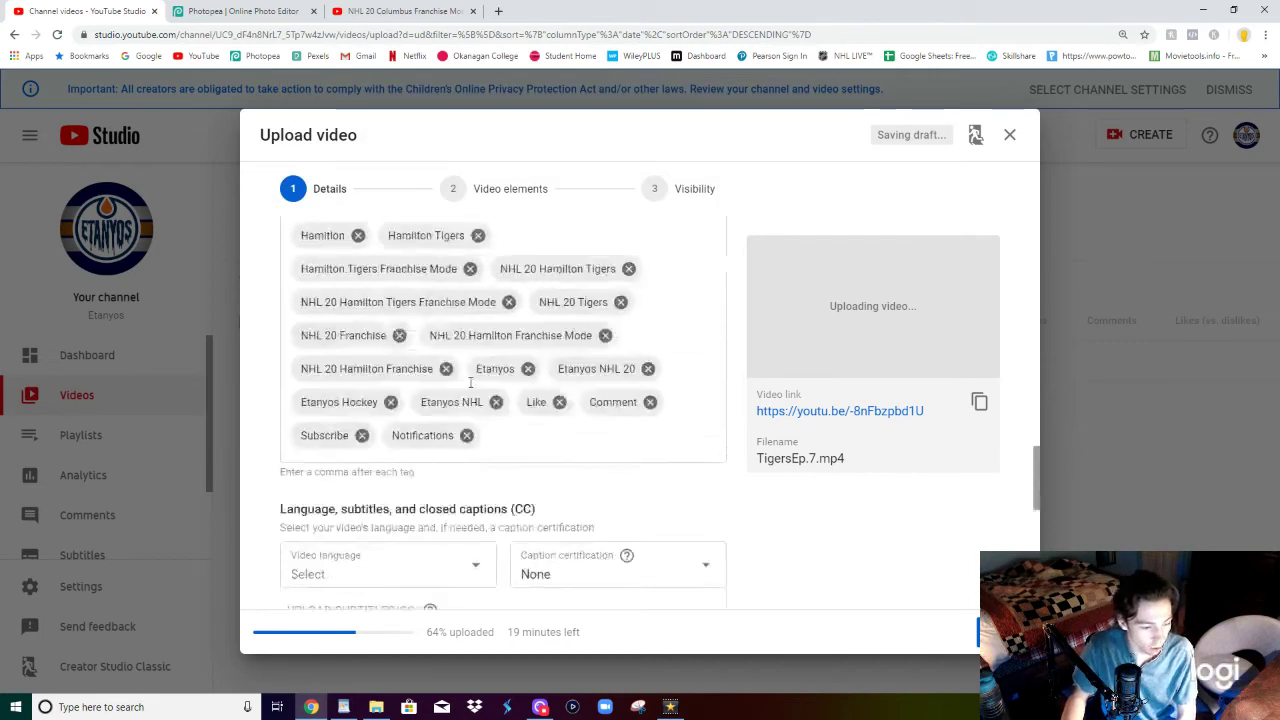
scroll(470, 383, up, 15)
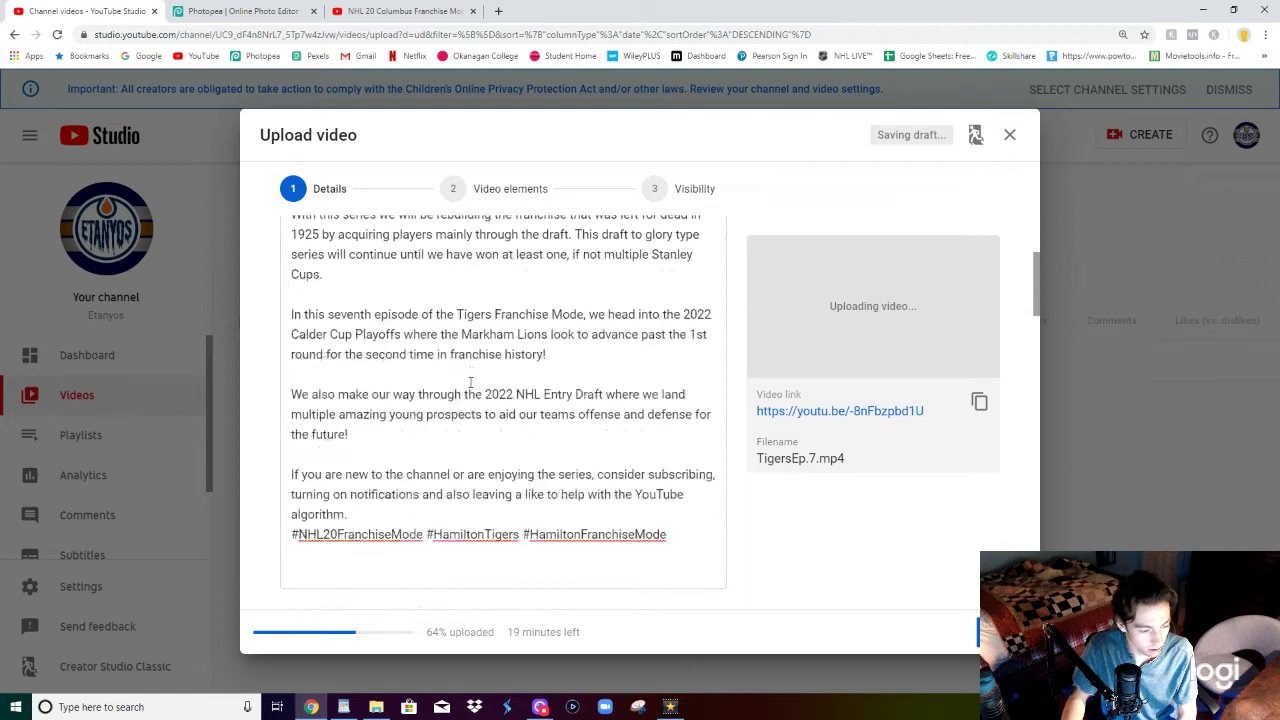
scroll(470, 383, down, 2)
click(275, 10)
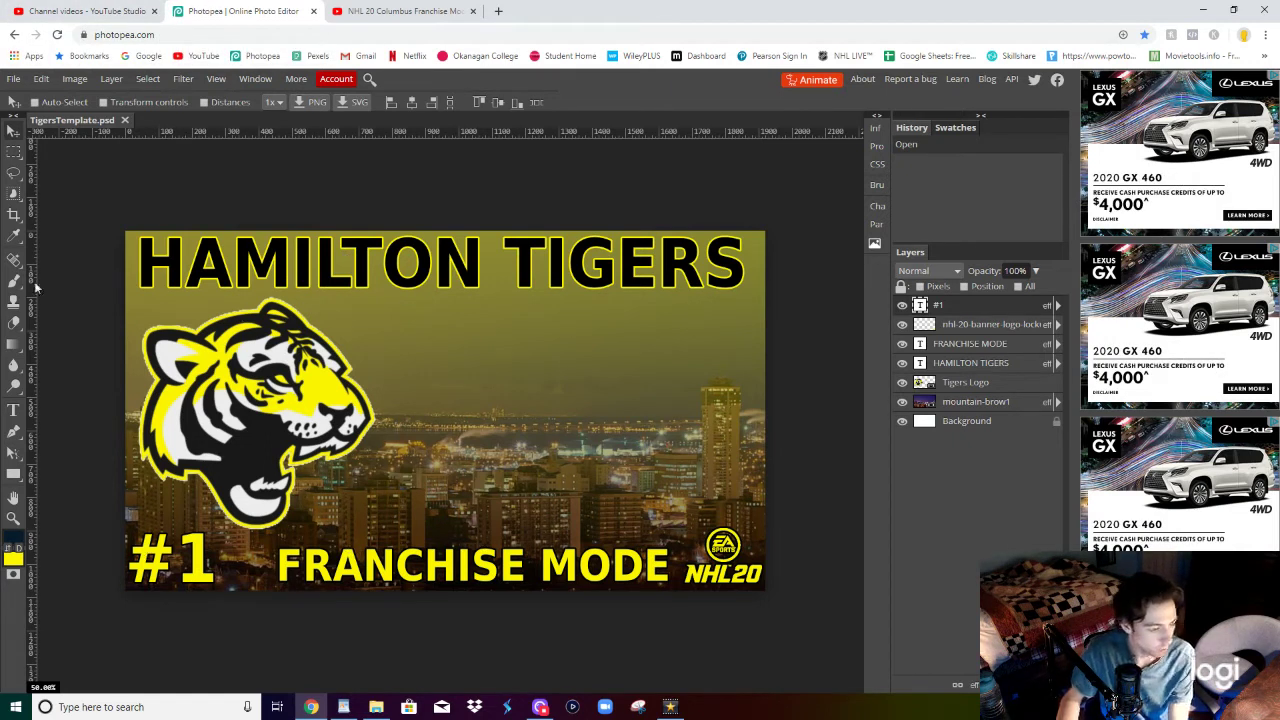
Step: Look through Photopea's selection tools and file commands list without changing anything
right_click(13, 193)
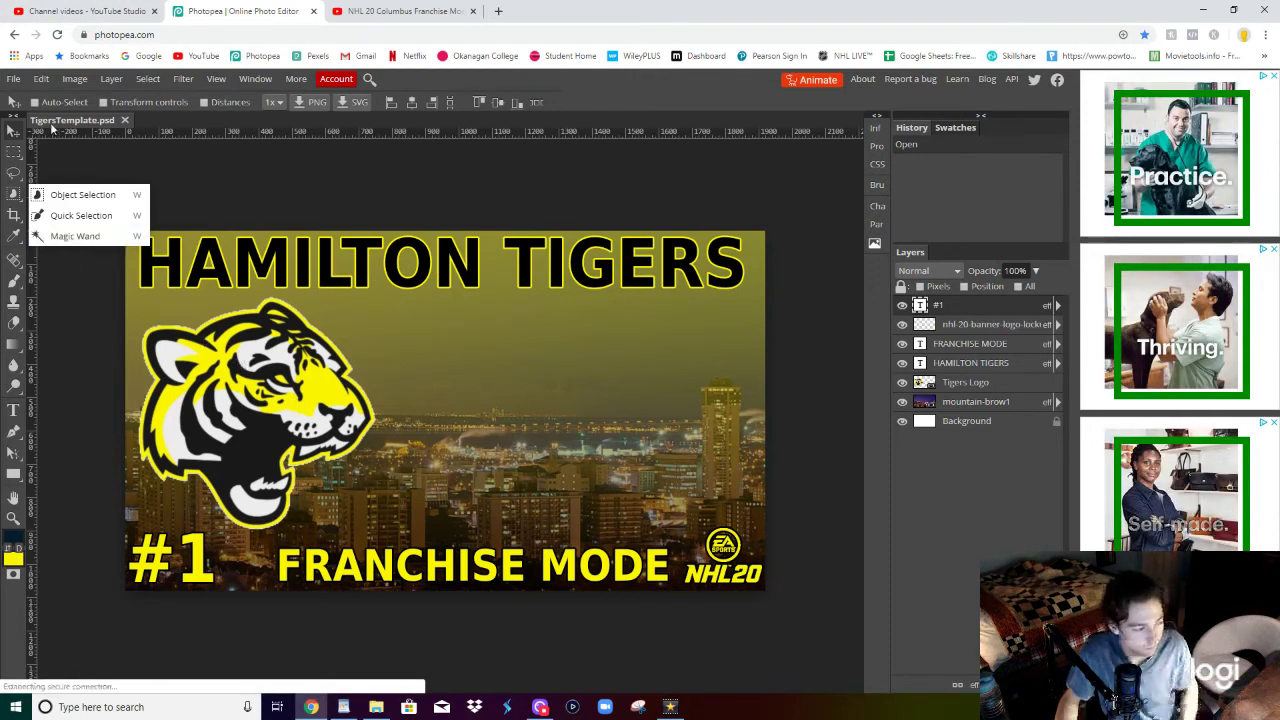
click(13, 78)
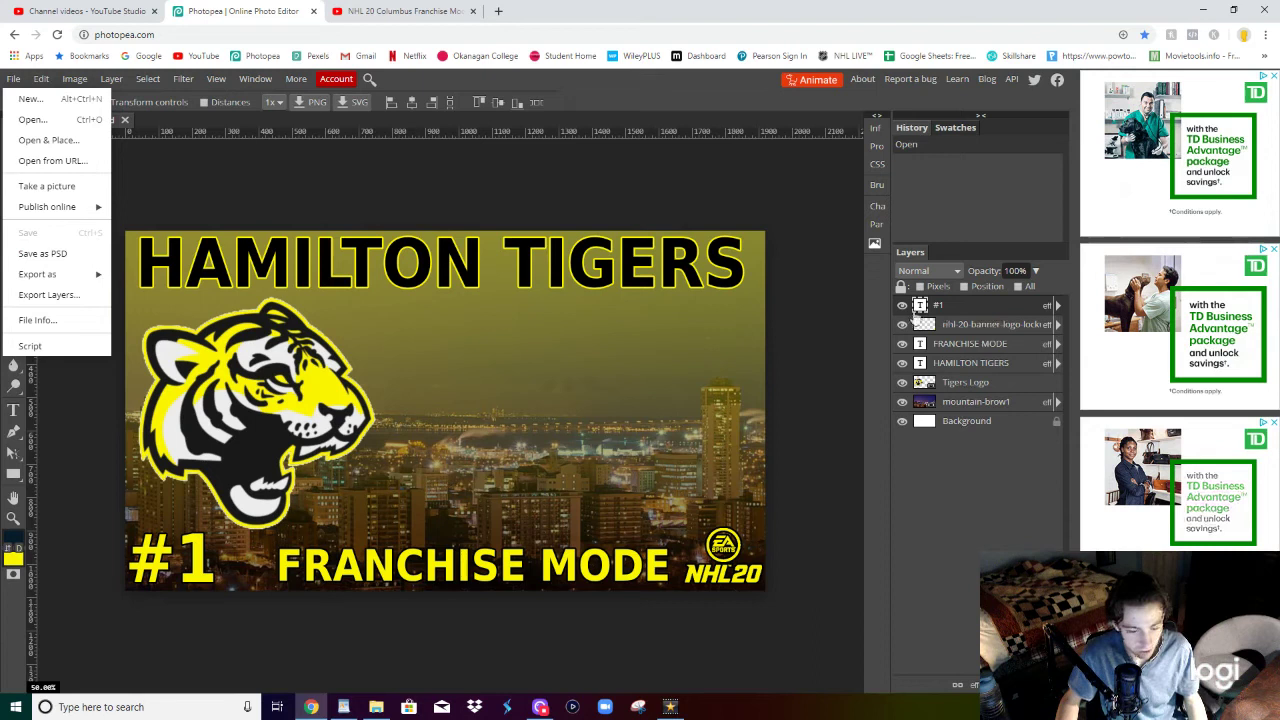
click(300, 171)
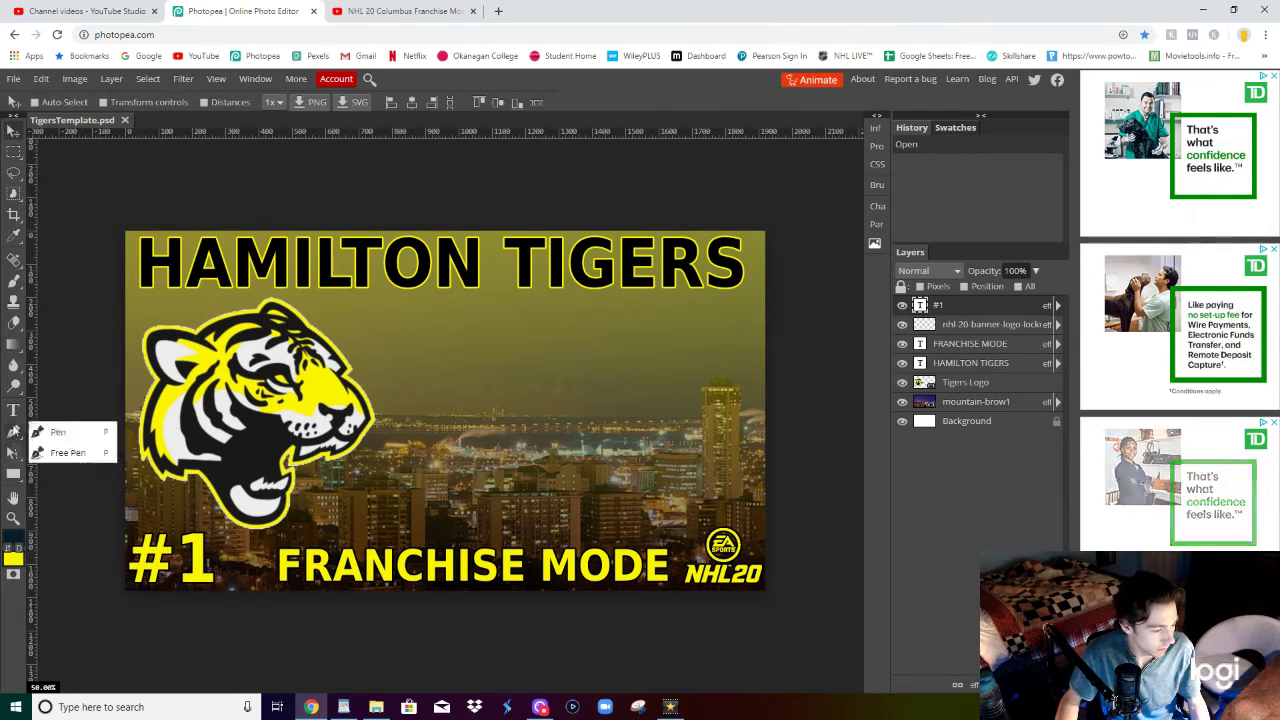
Step: Change the thumbnail's episode number from #1 to #7, then return to the WordPad notes
click(13, 410)
click(316, 565)
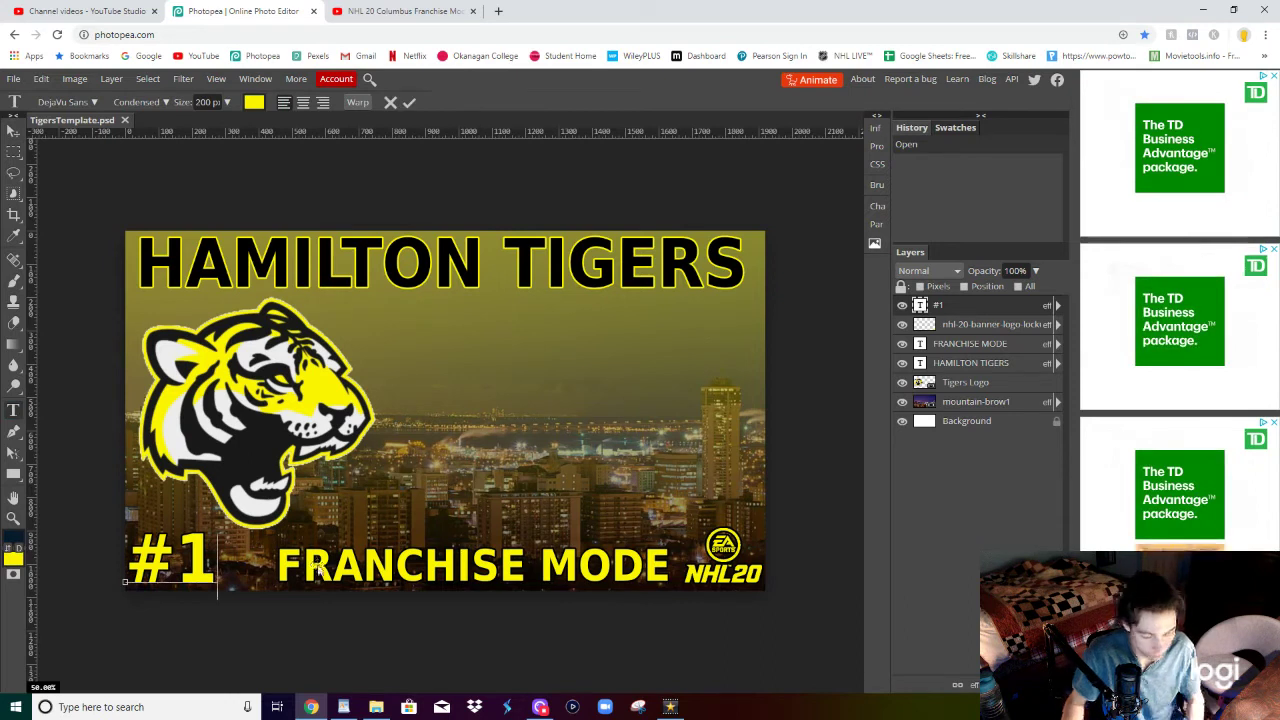
key(BackSpace)
text(7)
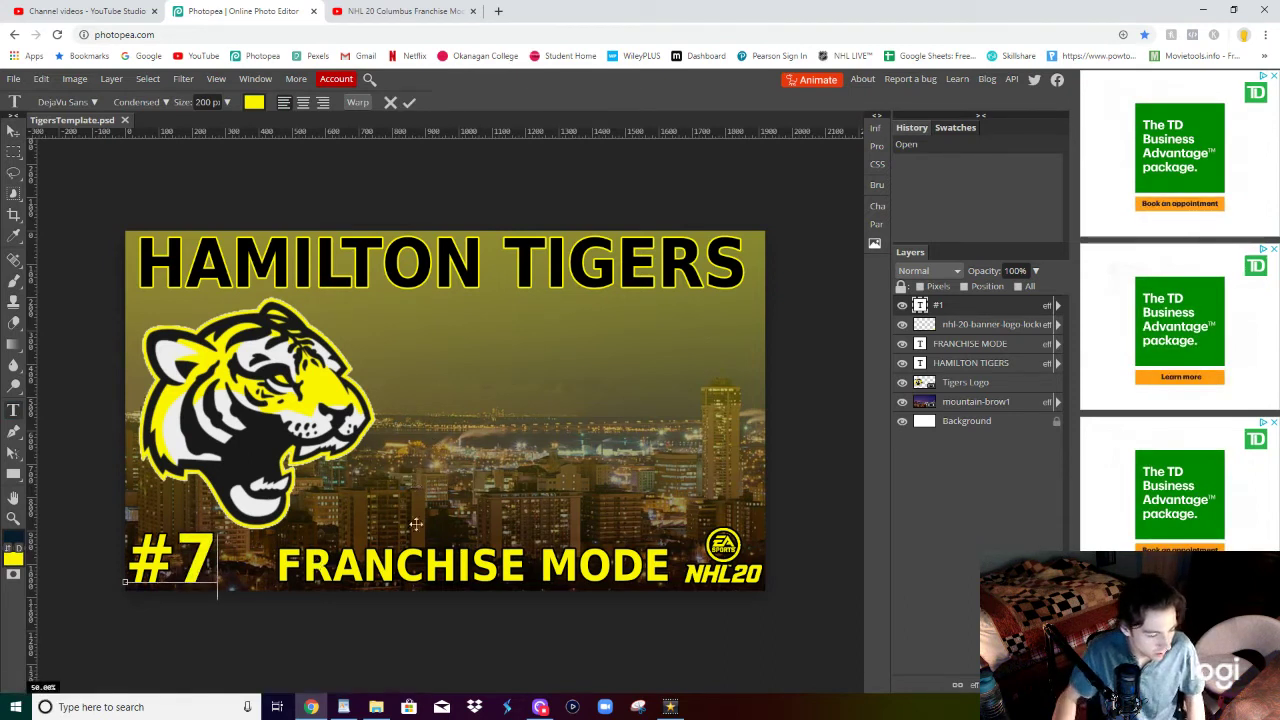
click(342, 707)
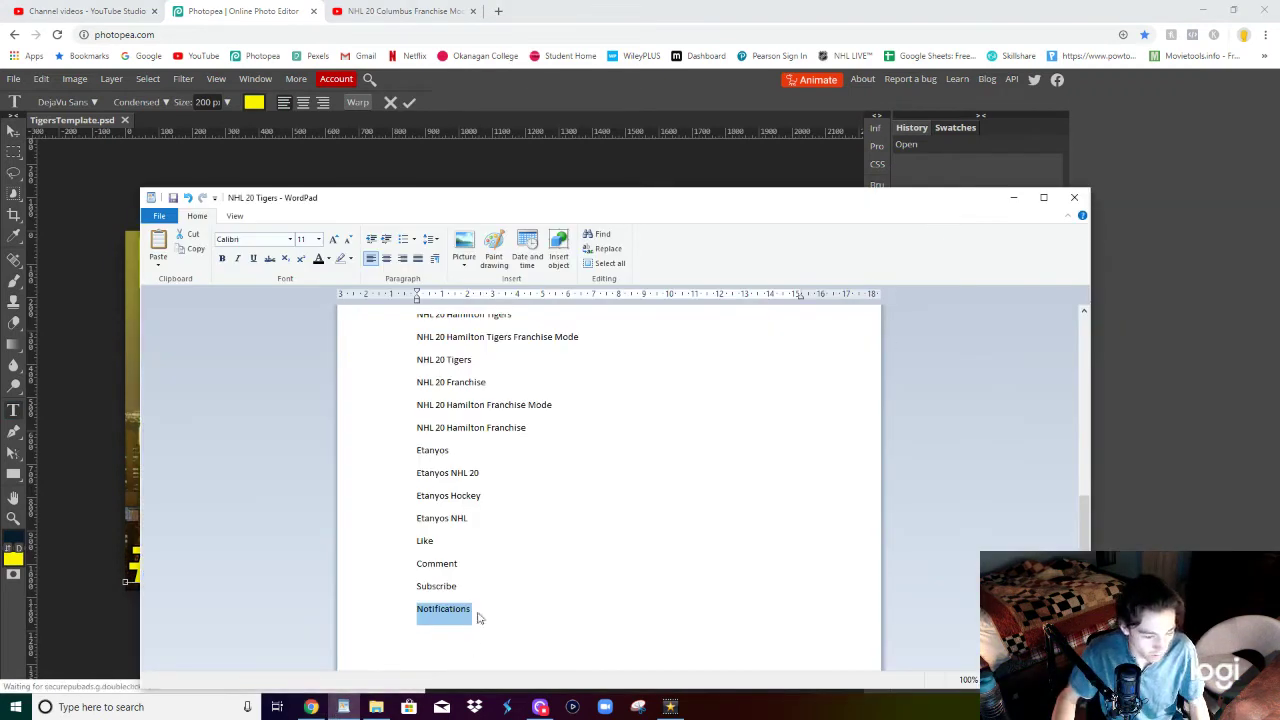
Step: Move the WordPad notes aside and open Pictures > Screenshots in File Explorer
click(376, 707)
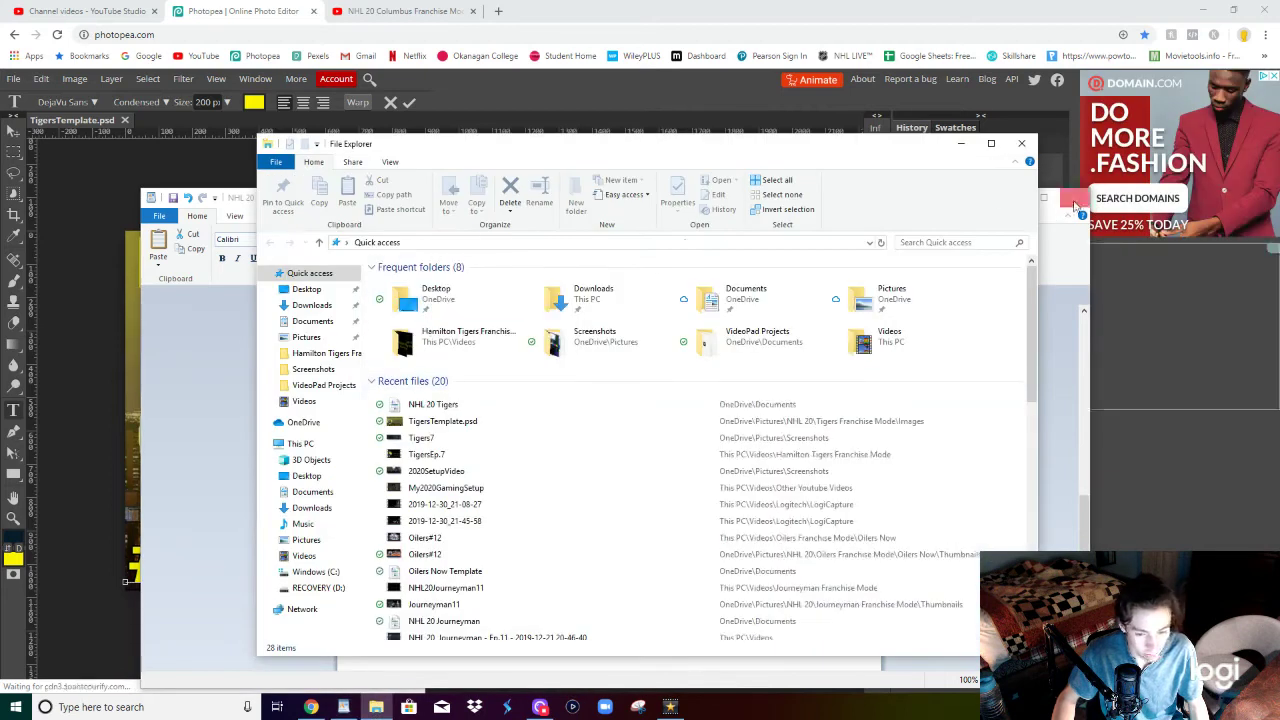
click(1062, 200)
click(1014, 200)
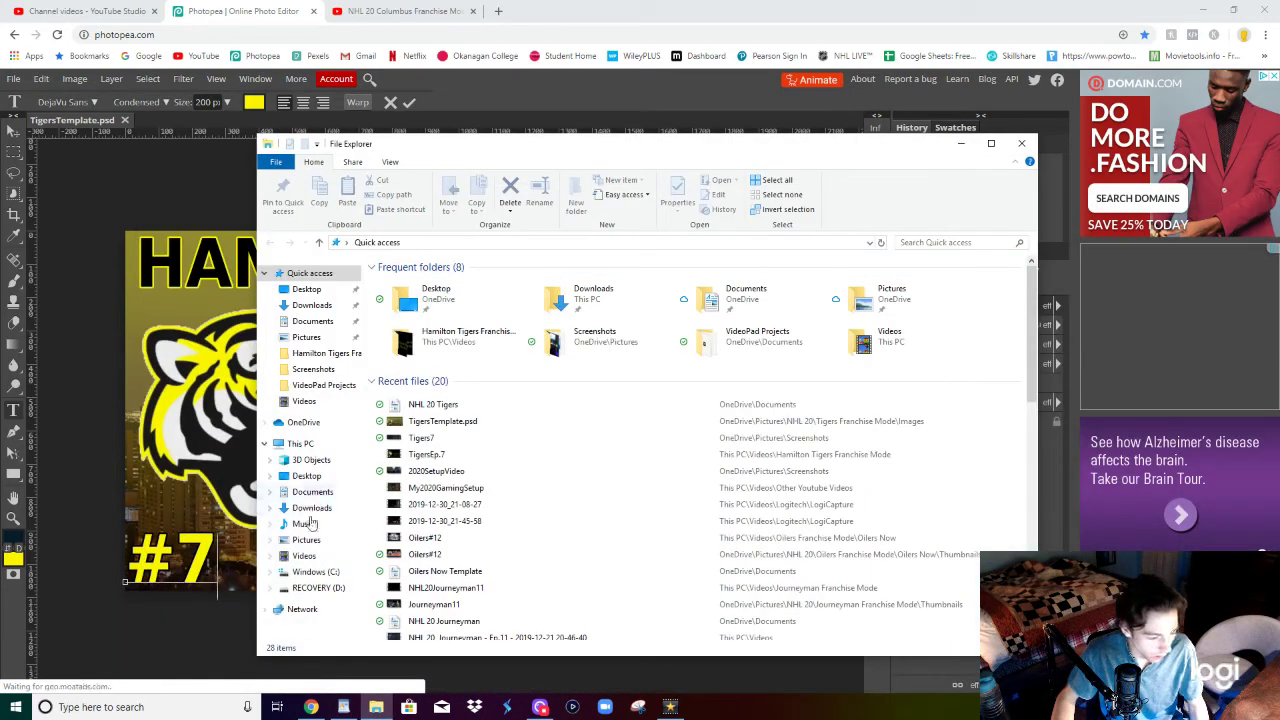
click(306, 540)
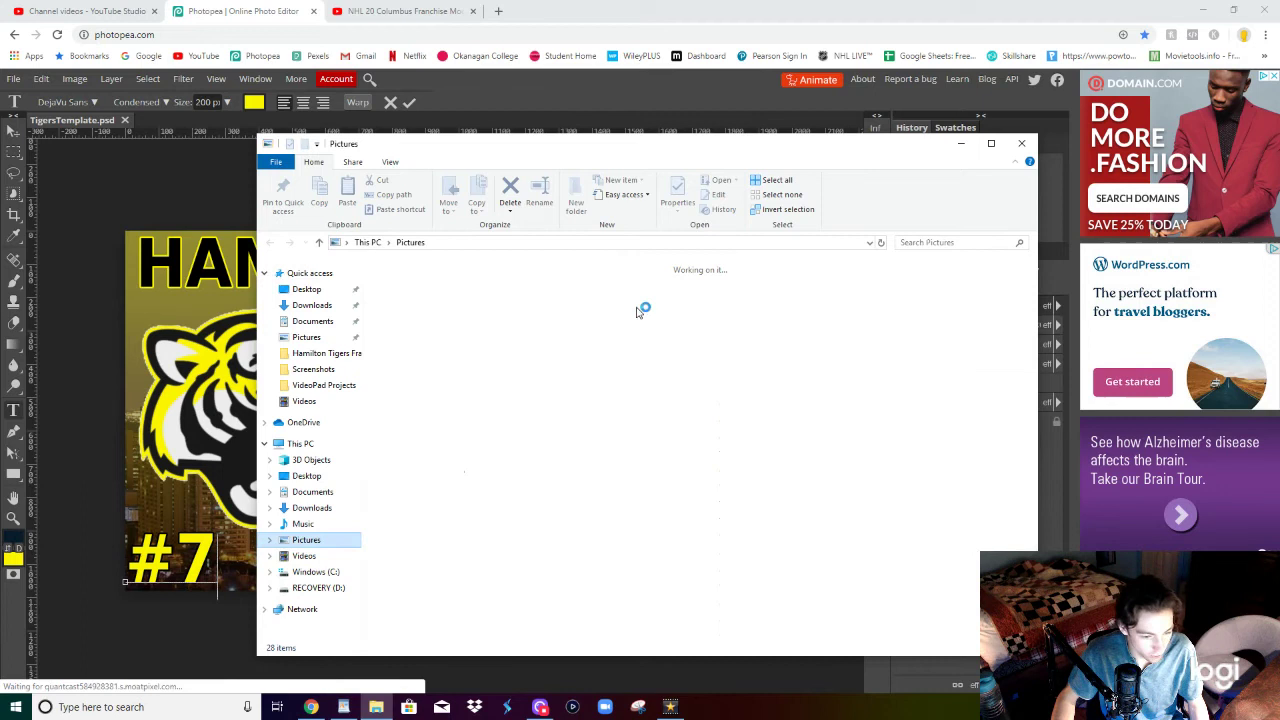
double_click(843, 300)
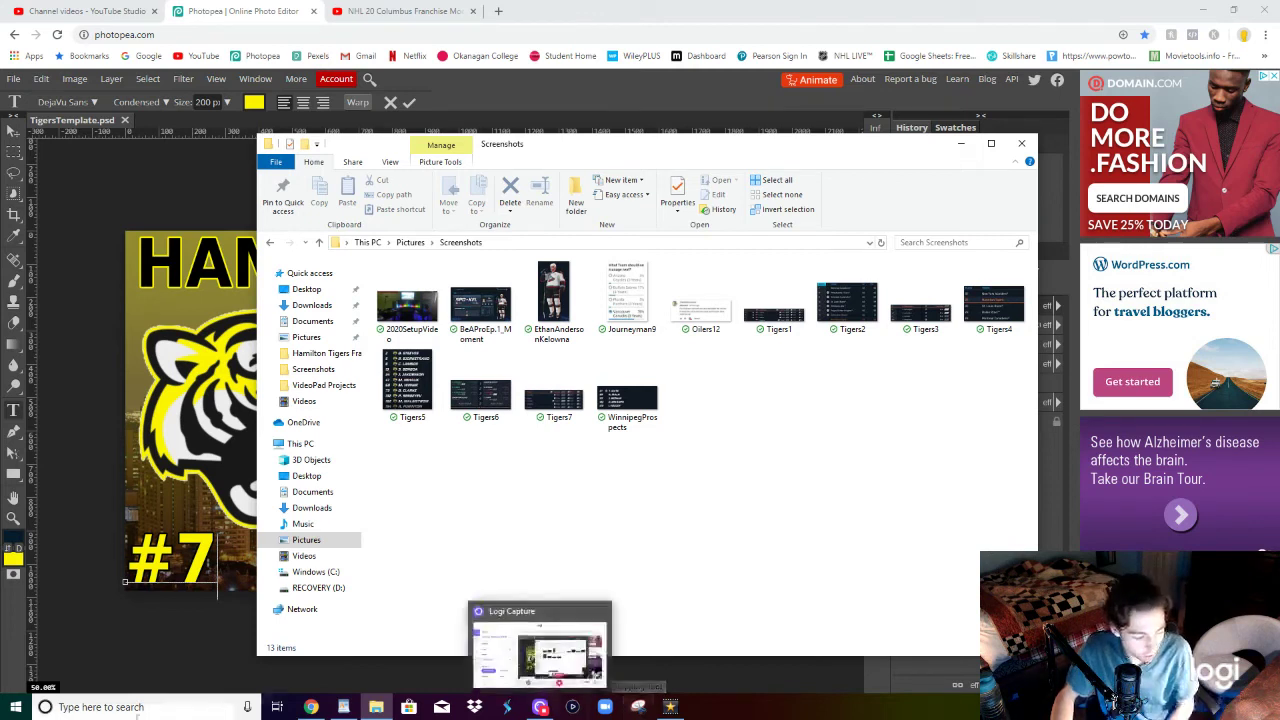
Step: Search for the Snipping Tool, then dismiss the search and return to the Screenshots folder
click(128, 710)
text(S)
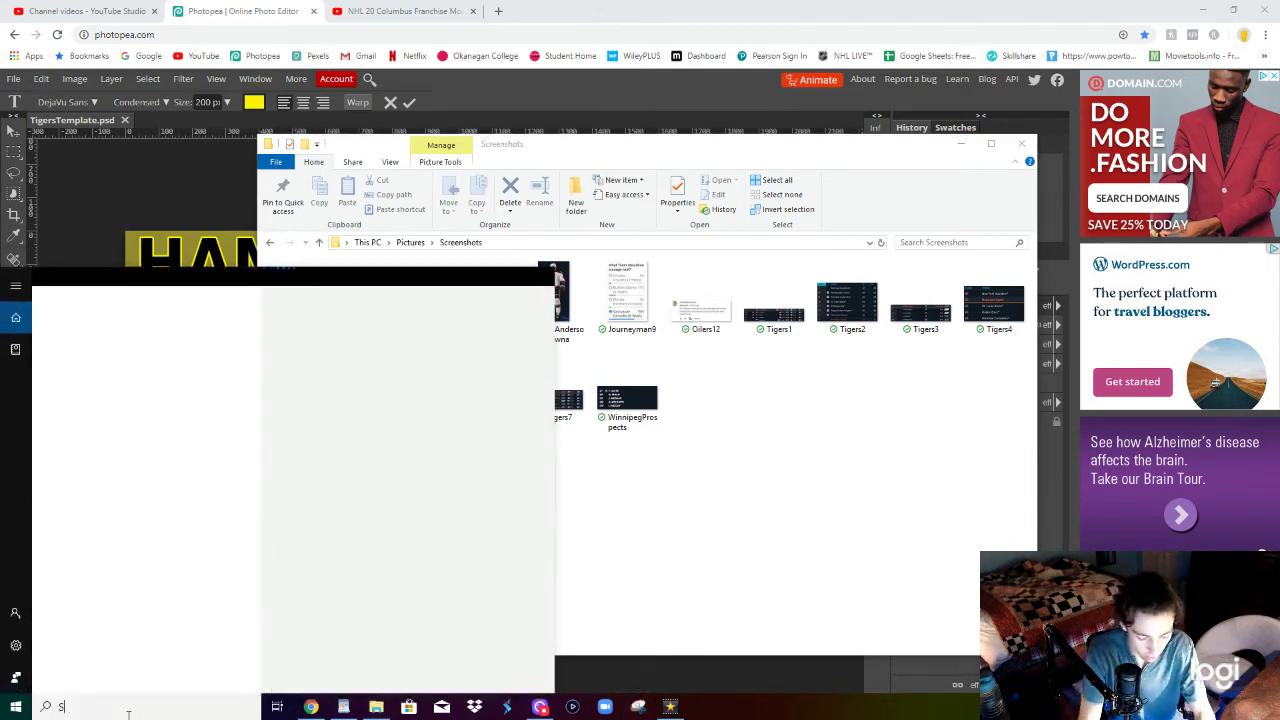
text(mippig)
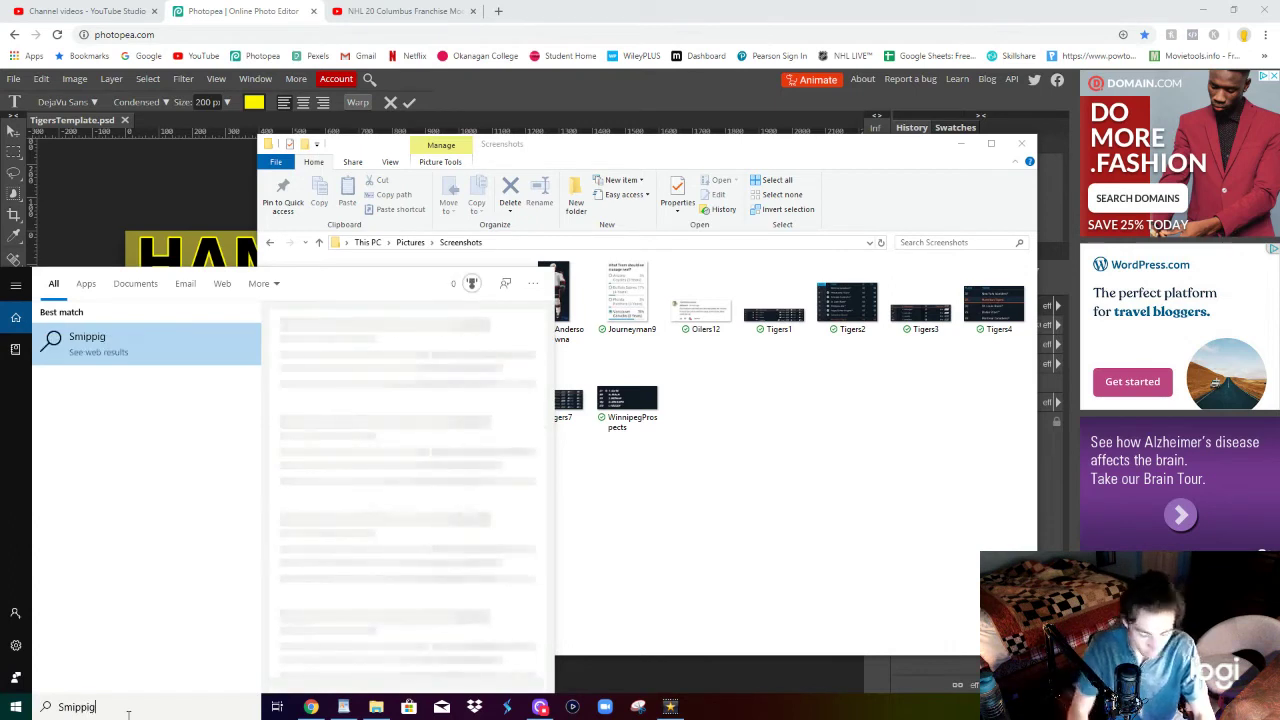
key(BackSpace)
key(BackSpace)
key(BackSpace)
key(BackSpace)
key(BackSpace)
key(BackSpace)
text(nipping Tool)
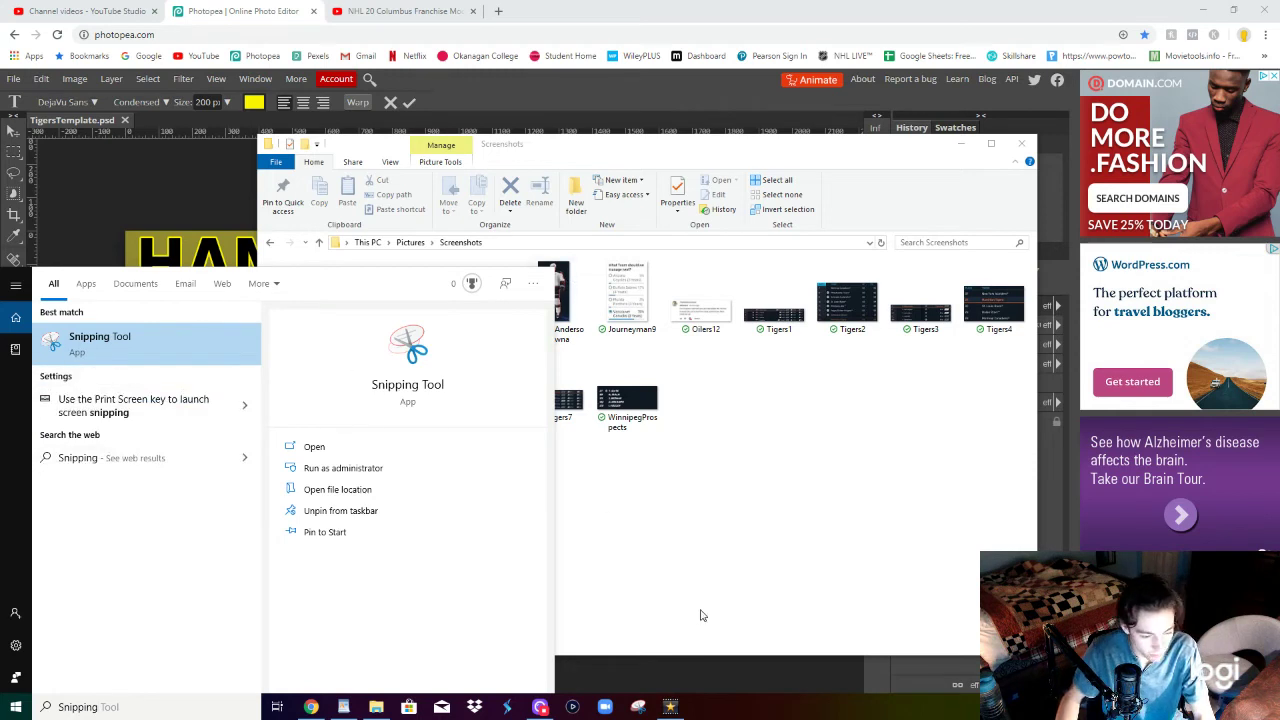
click(703, 667)
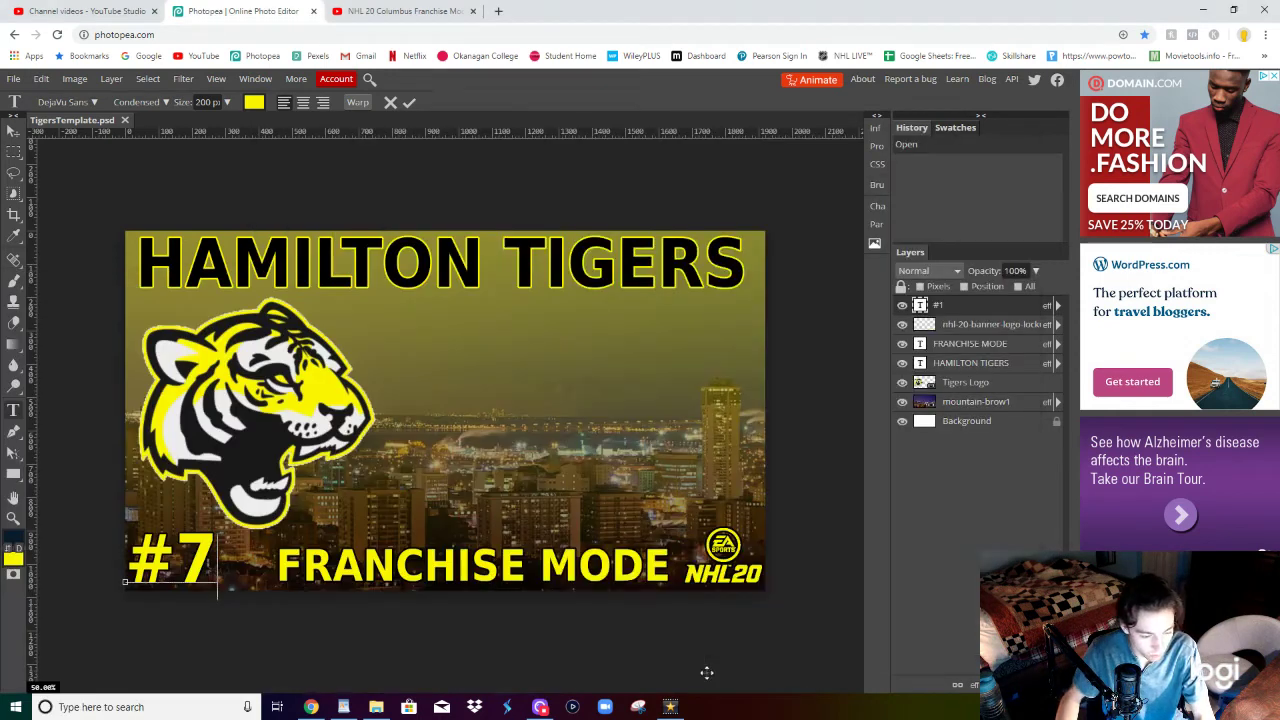
click(376, 707)
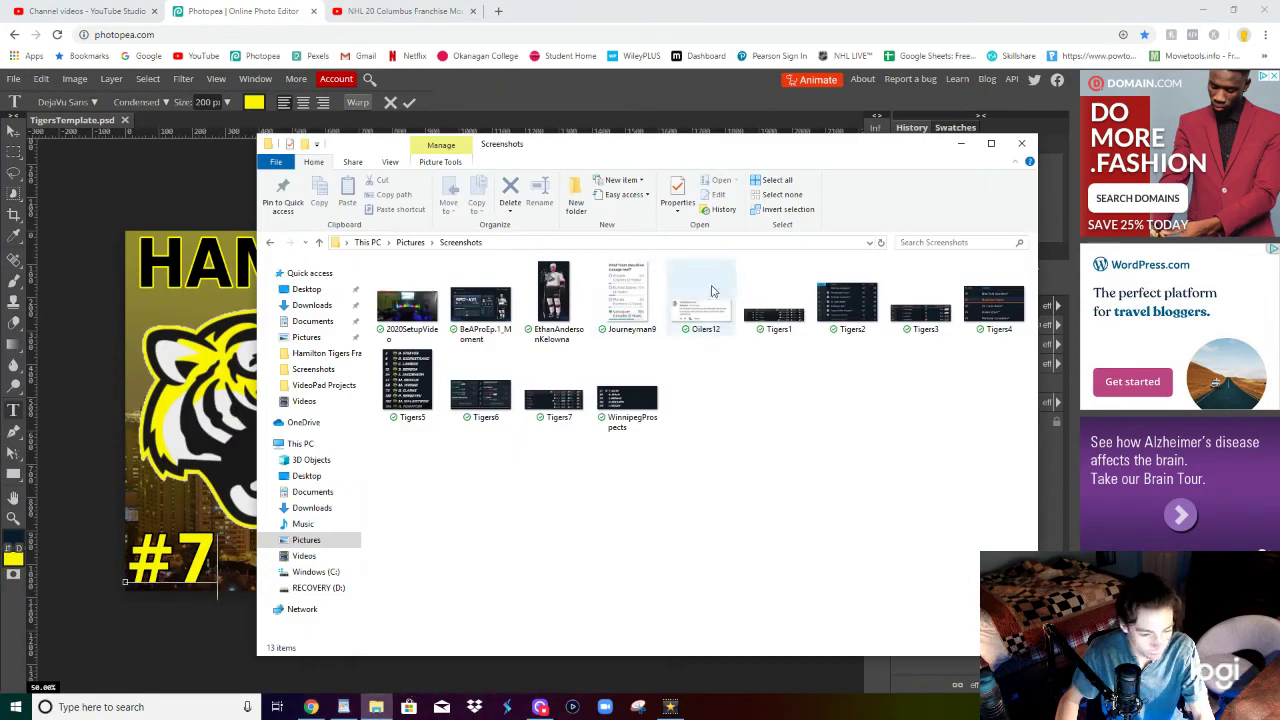
Step: Place the Tigers7 roster screenshot at the canvas's right-centre and commit the resize
drag(555, 395, 338, 430)
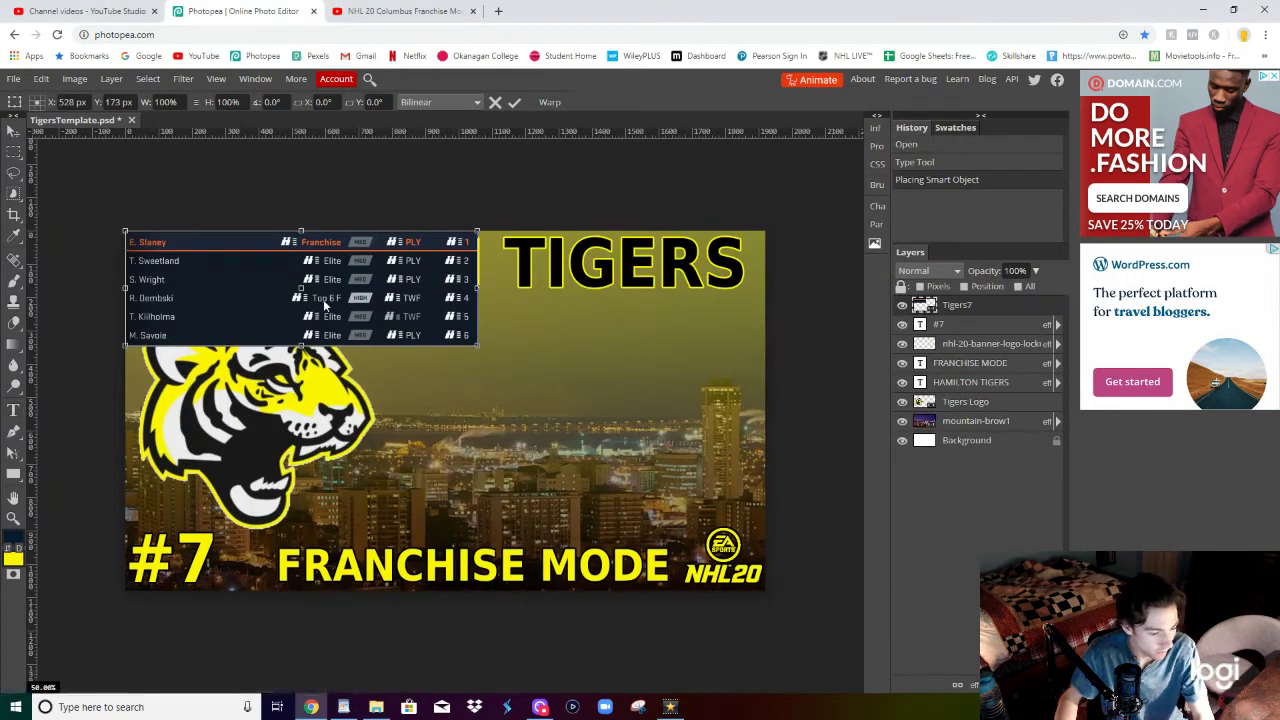
drag(280, 295, 536, 404)
click(514, 102)
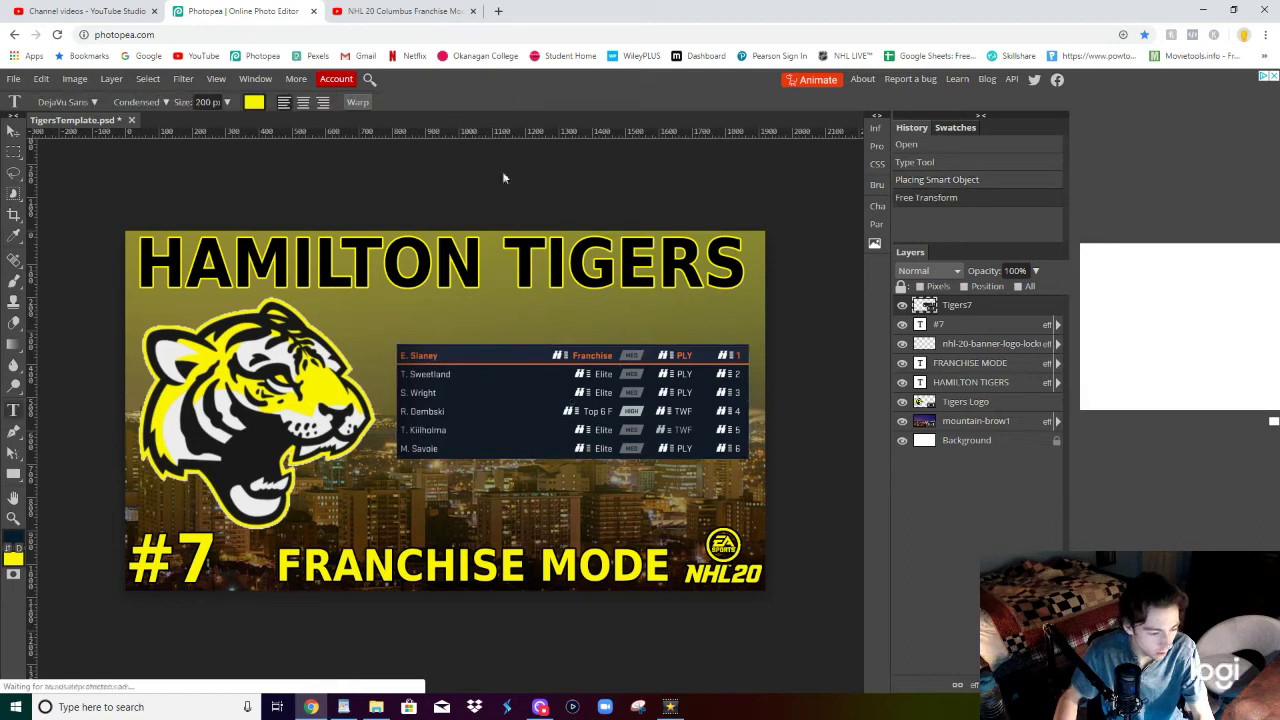
Step: Rasterize the Tigers7 layer and switch to the Blur tool
right_click(980, 308)
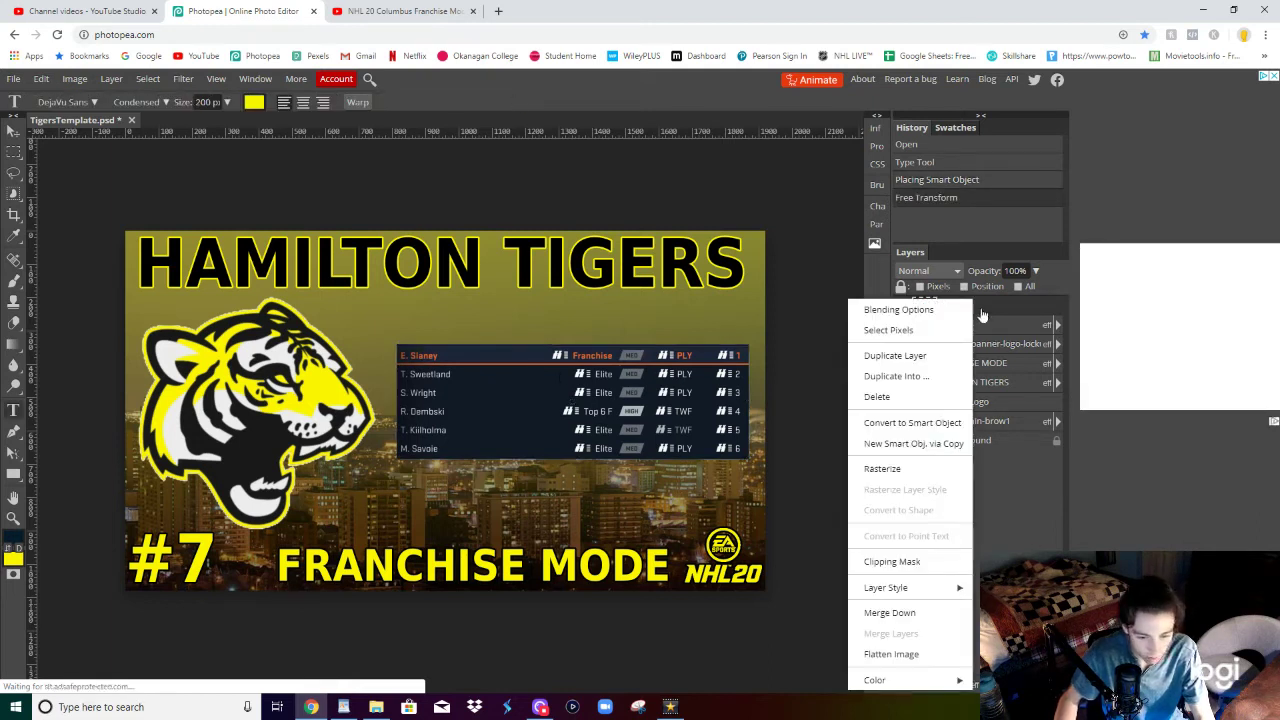
click(899, 472)
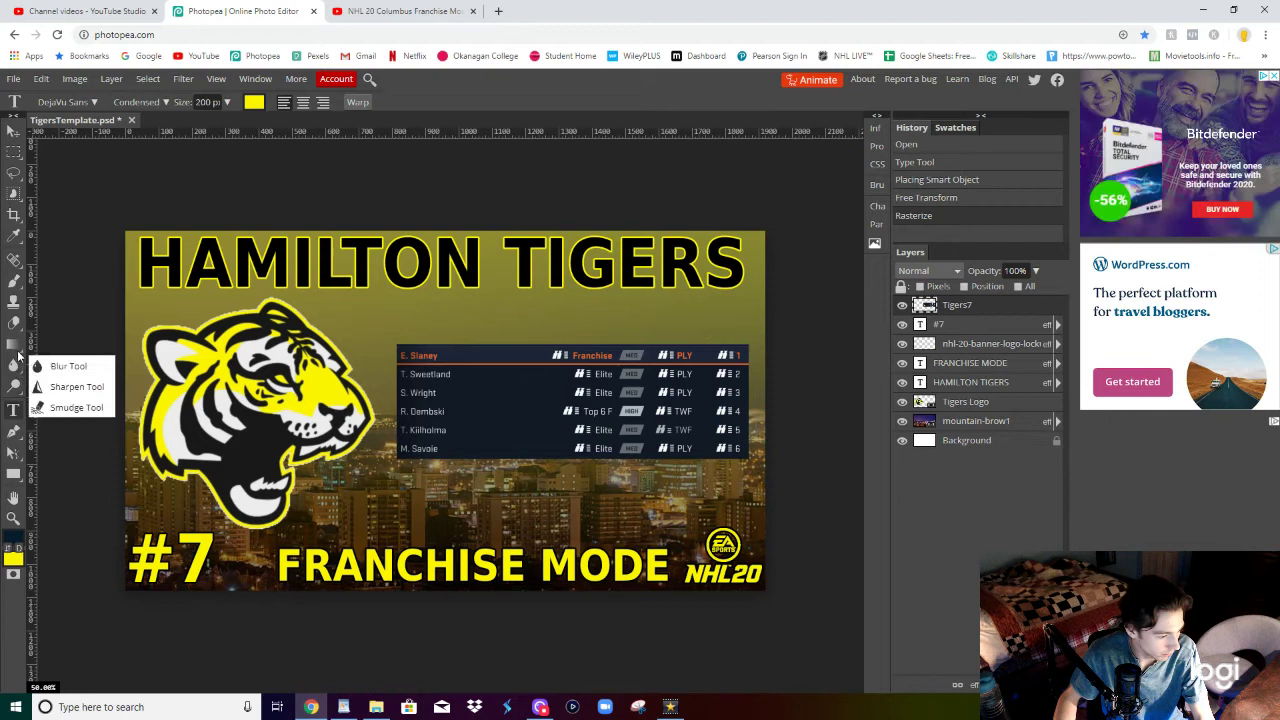
mouse_move(17, 350)
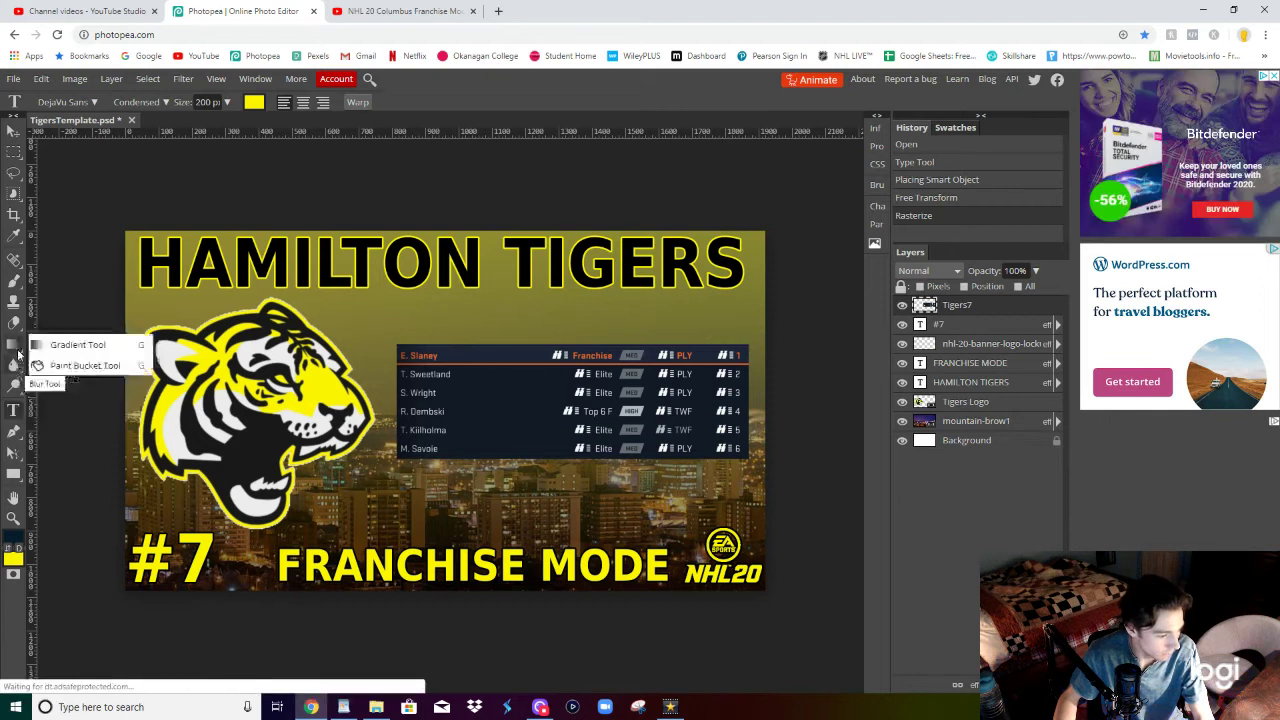
mouse_move(20, 372)
click(72, 366)
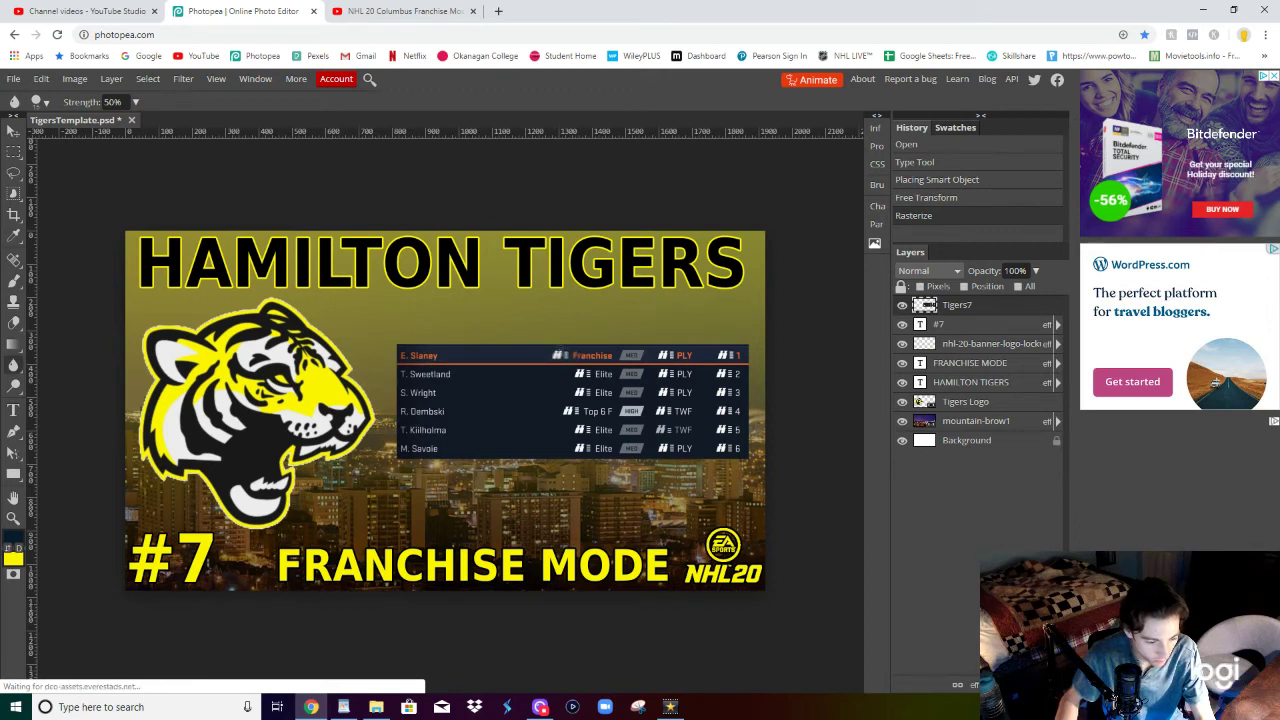
Step: Blur the Franchise, Elite and Top 6 F rating labels, enlarging the brush to 18 px midway
drag(575, 355, 610, 355)
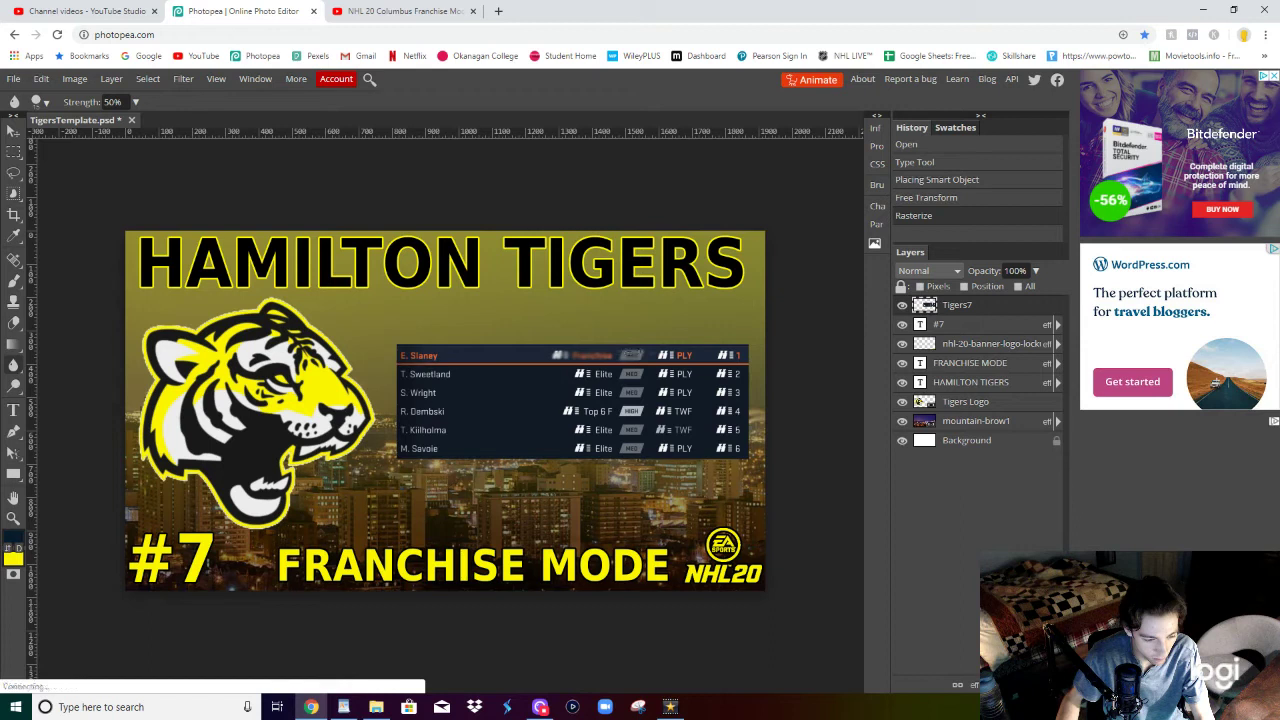
drag(560, 355, 636, 355)
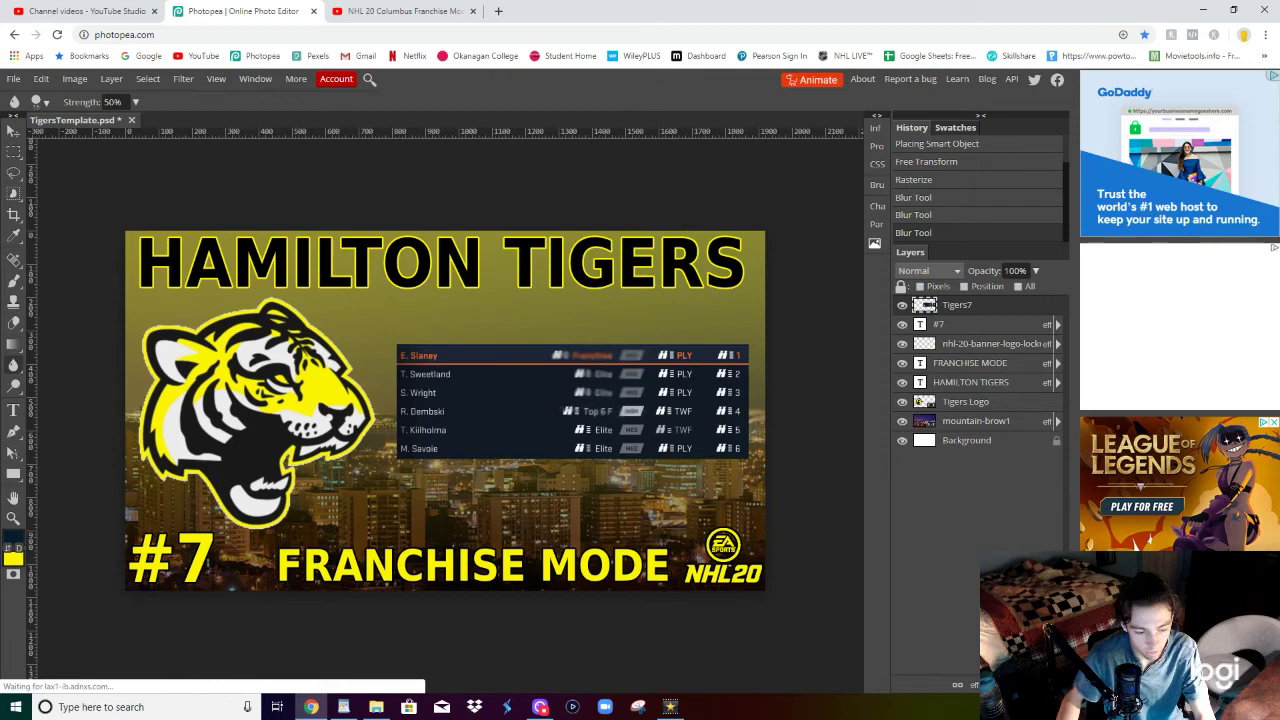
click(585, 425)
right_click(585, 425)
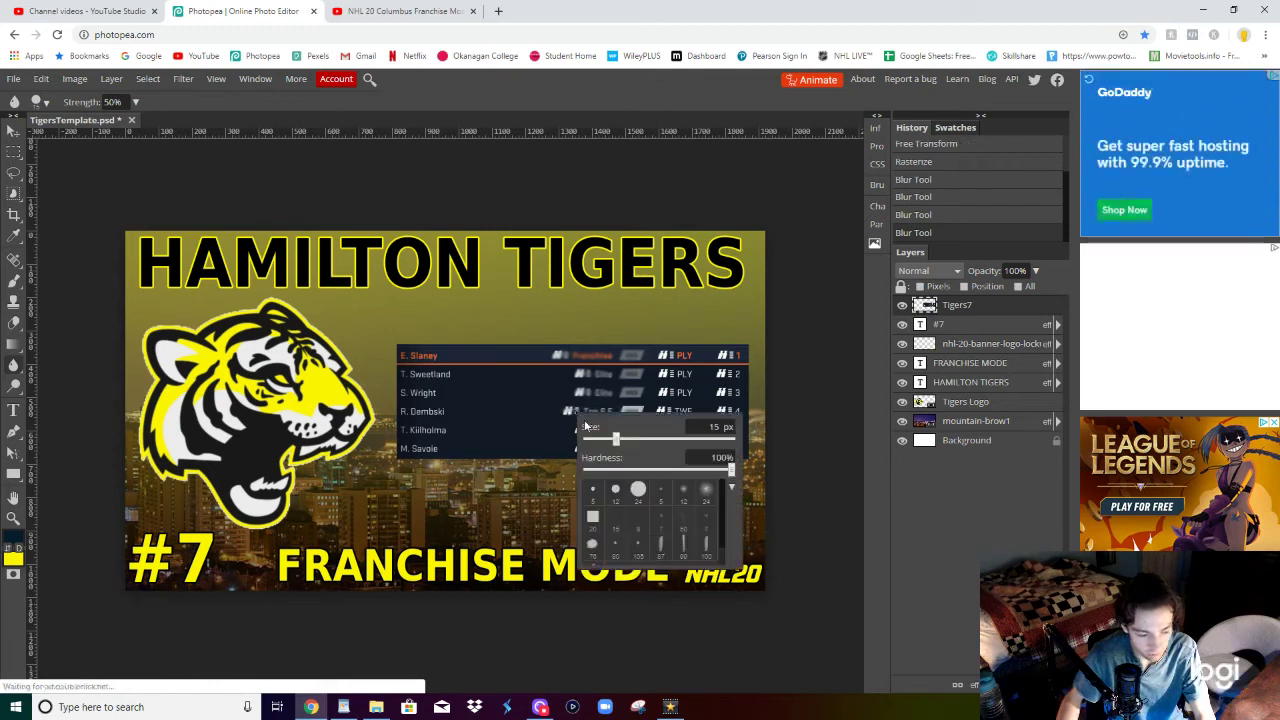
drag(615, 443, 619, 441)
click(620, 470)
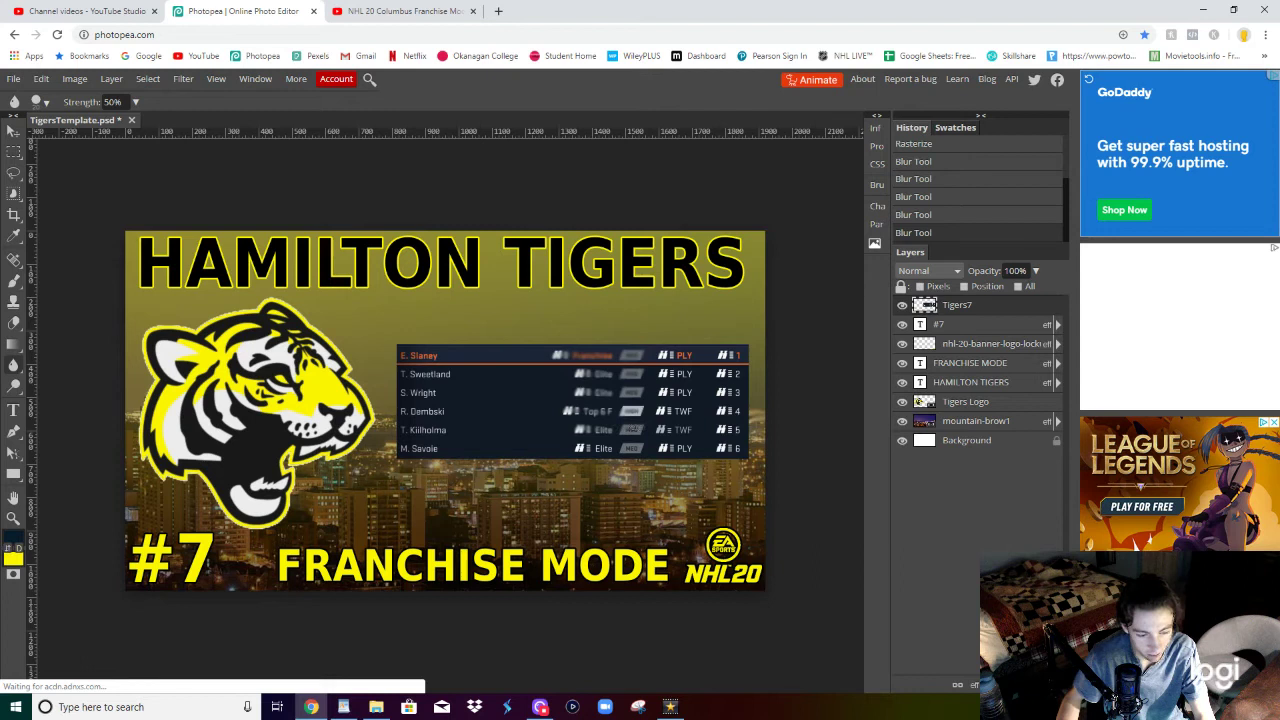
click(579, 447)
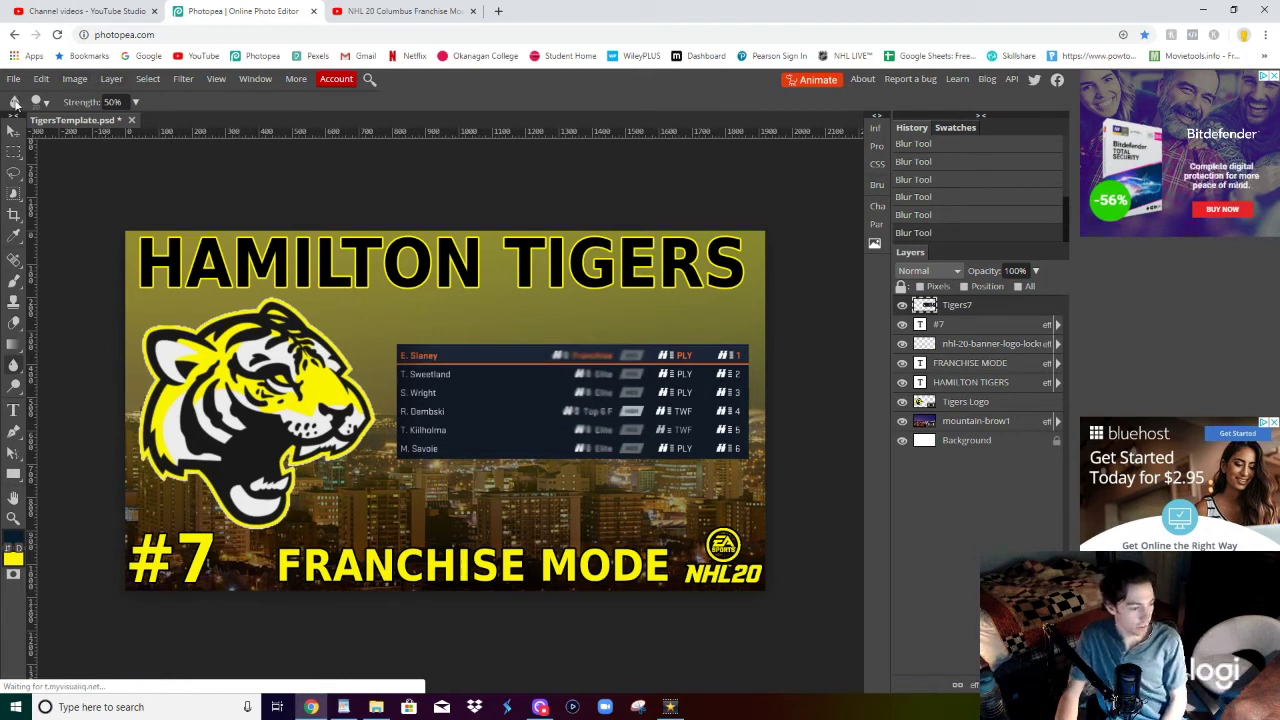
Step: Rename the Photopea document to Tigers#7
double_click(72, 121)
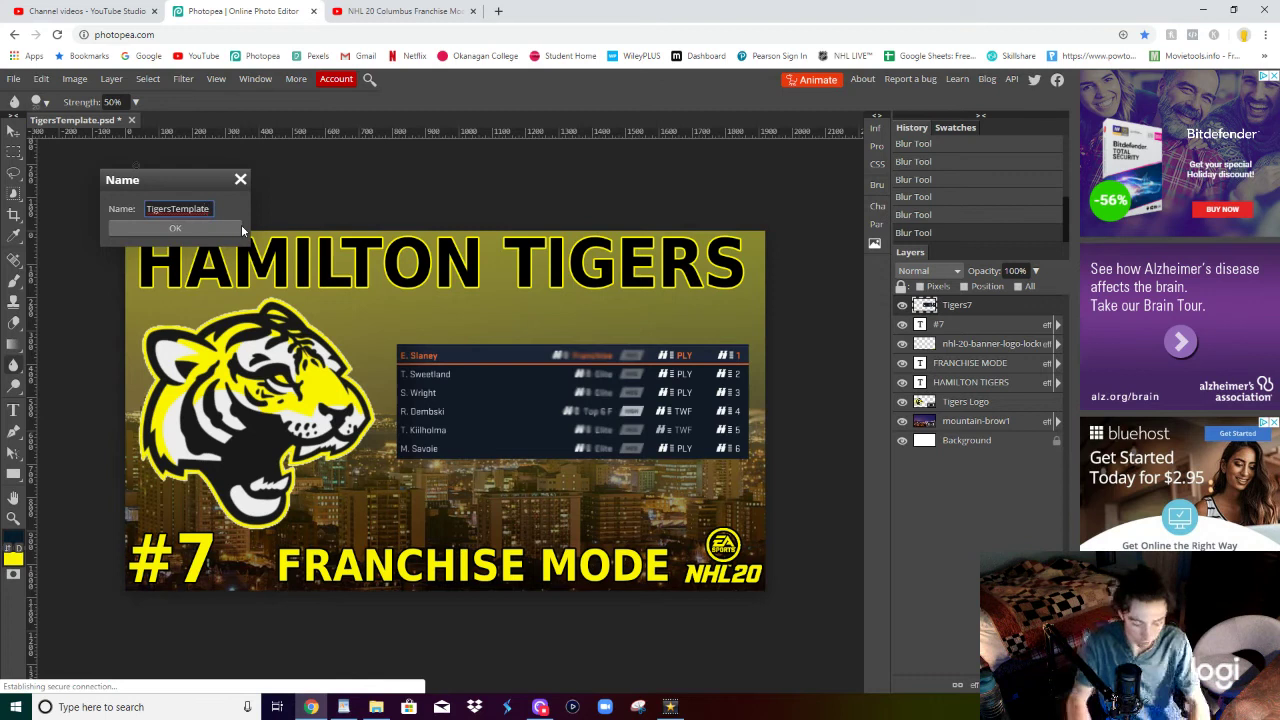
key(BackSpace)
key(BackSpace)
key(BackSpace)
key(BackSpace)
key(BackSpace)
key(BackSpace)
key(BackSpace)
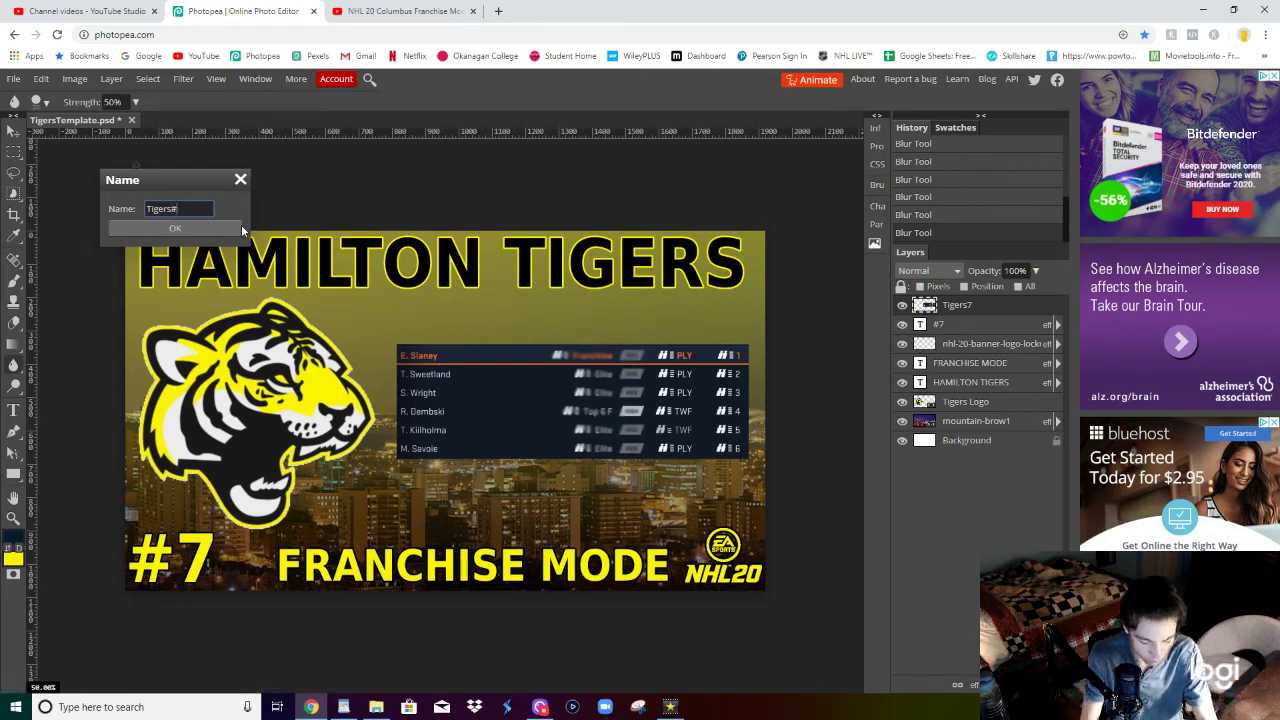
text(#7)
click(228, 226)
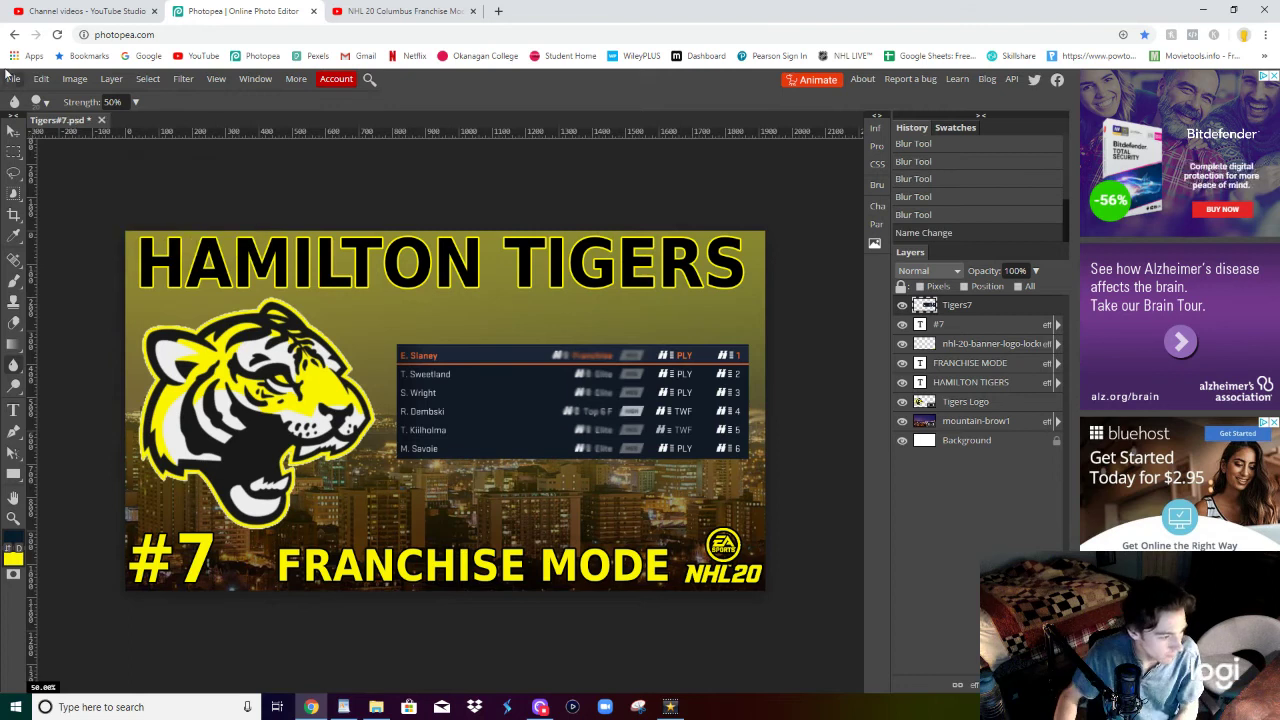
Step: Export the thumbnail as a 1920×1080 JPG at 100% quality
click(13, 78)
mouse_move(51, 279)
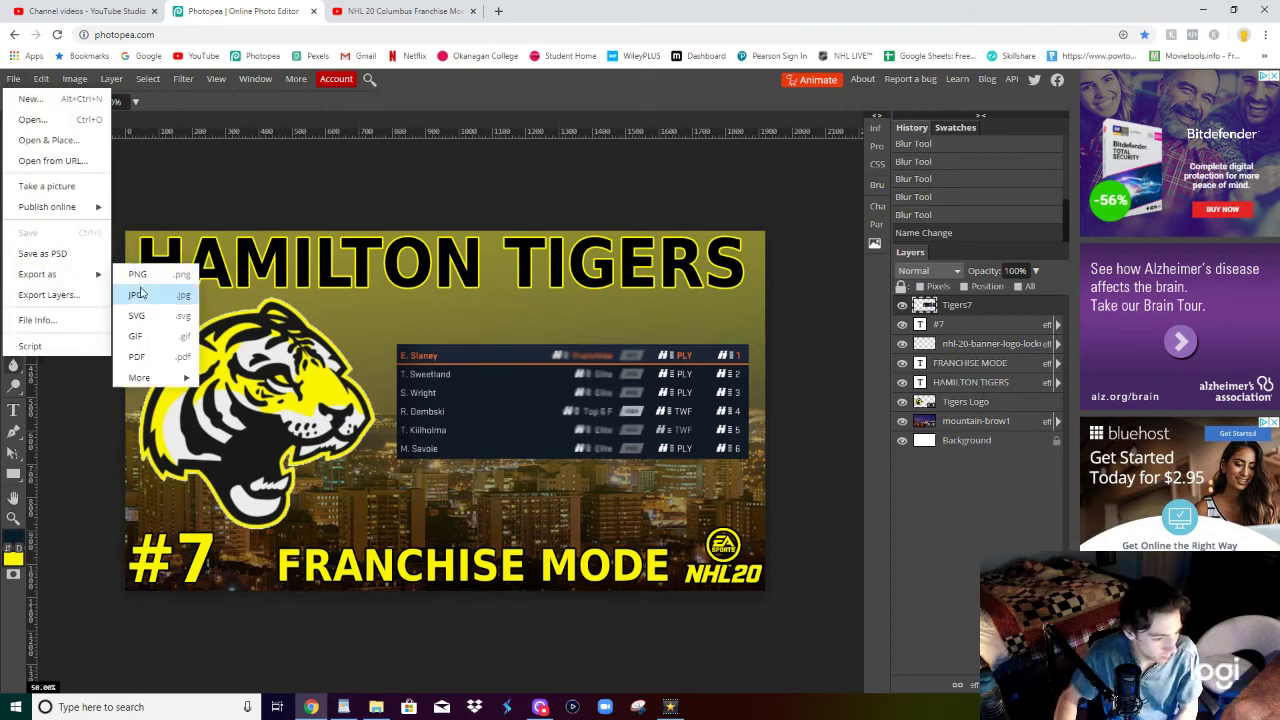
click(141, 295)
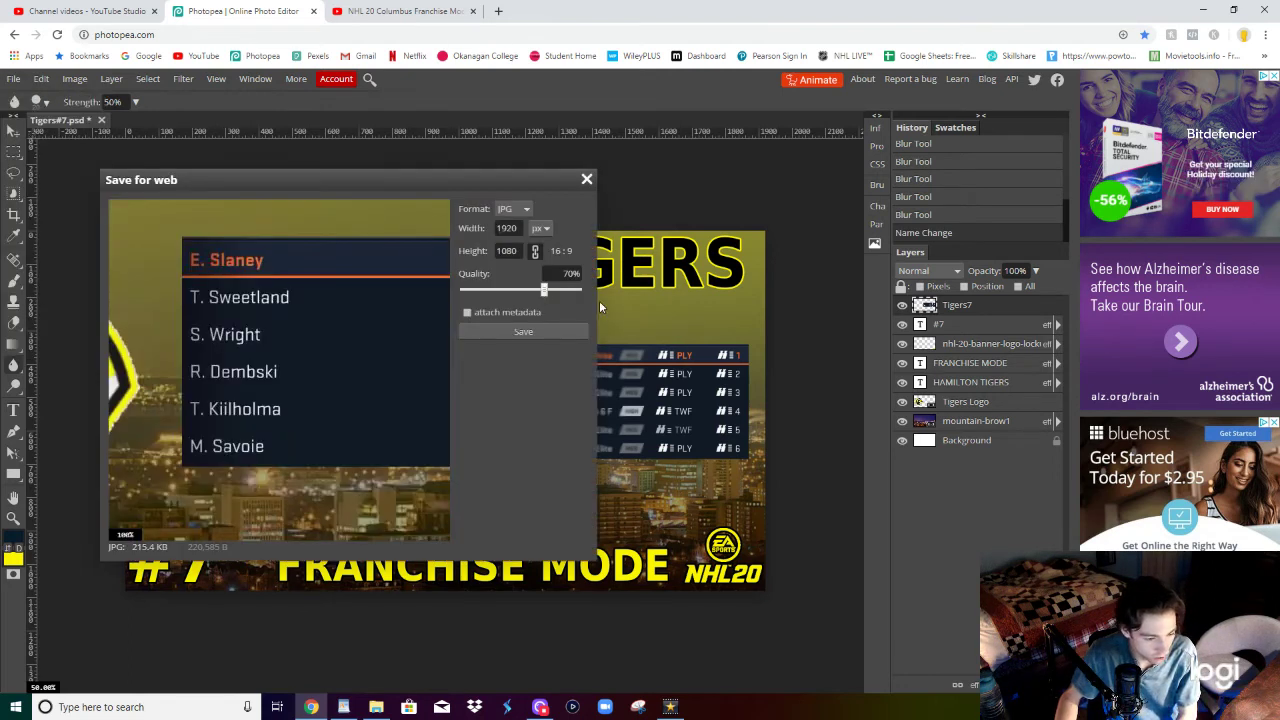
scroll(258, 330, down, 3)
drag(541, 289, 578, 289)
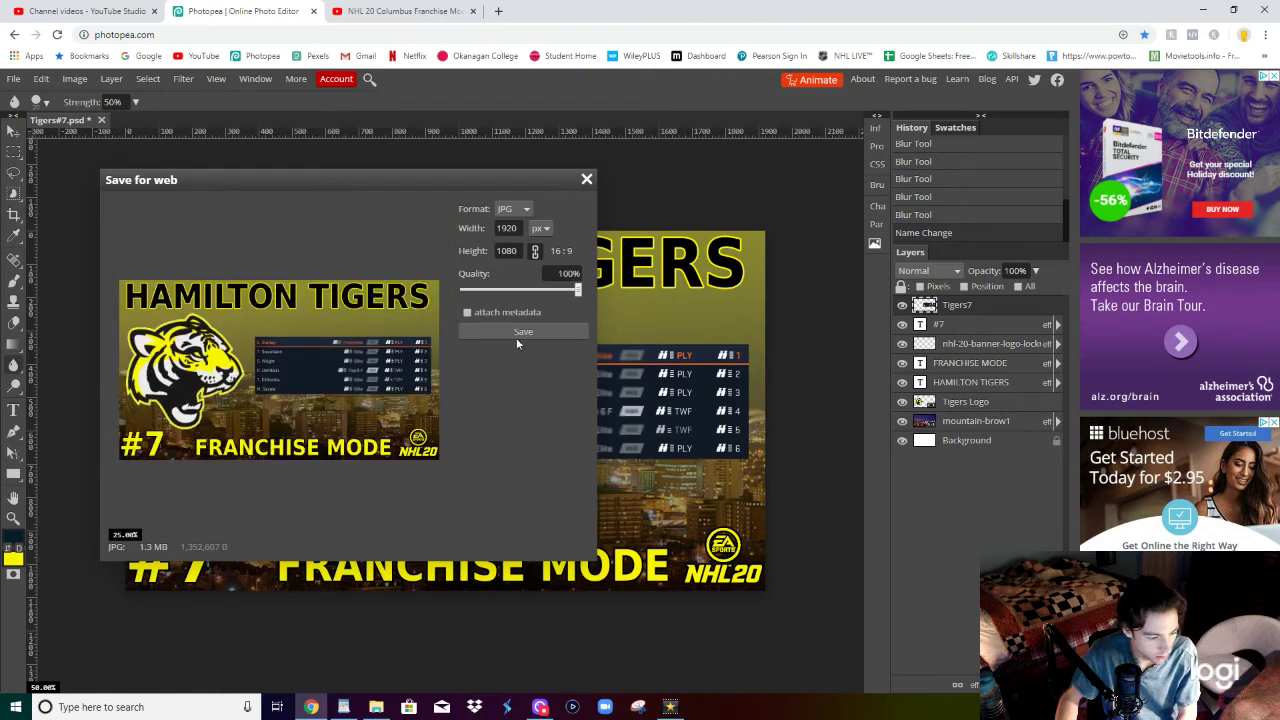
click(523, 331)
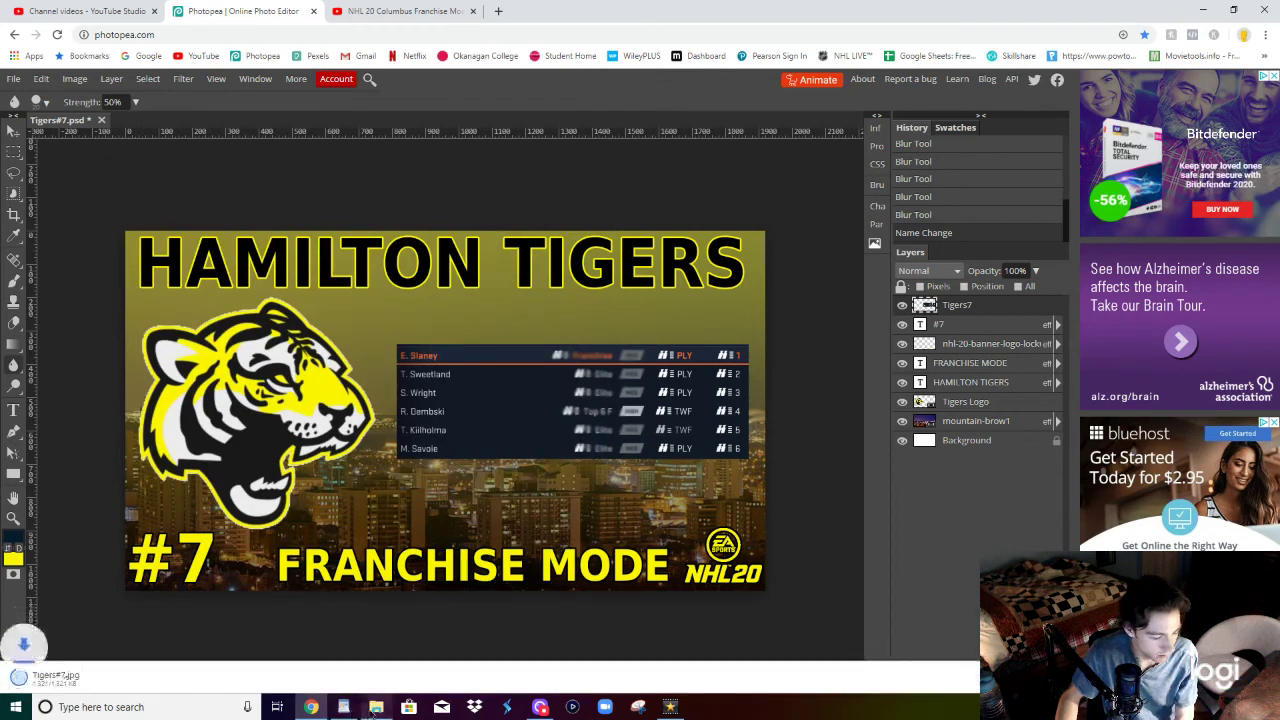
Step: Move Tigers#7 from Downloads into the Tigers Franchise Mode Thumbnails folder, then close Explorer
click(376, 707)
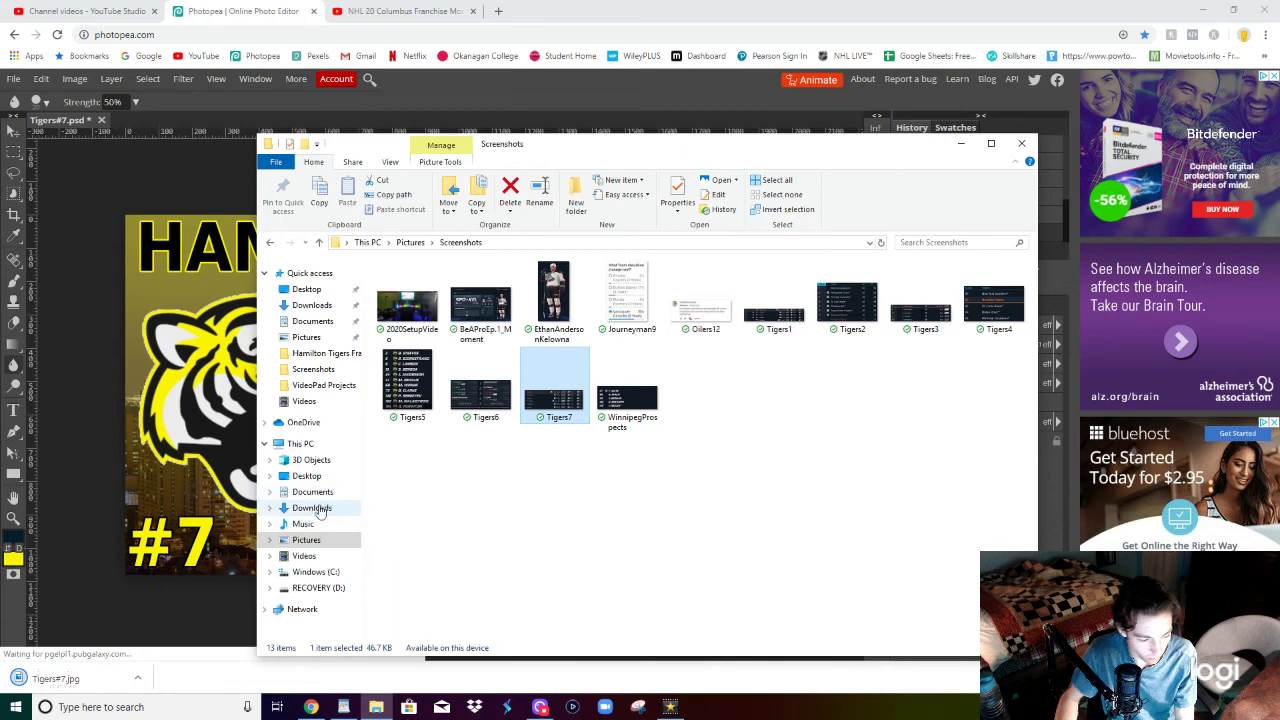
click(311, 508)
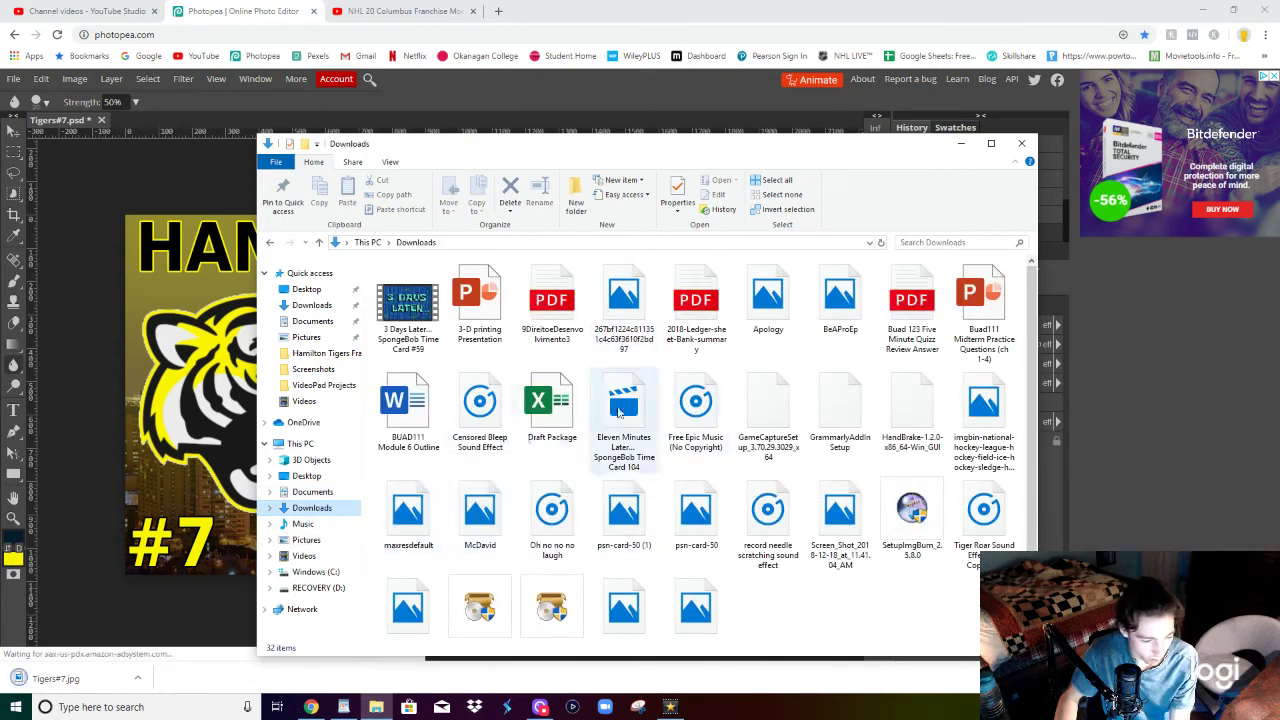
scroll(637, 607, down, 1)
drag(405, 575, 323, 600)
click(323, 595)
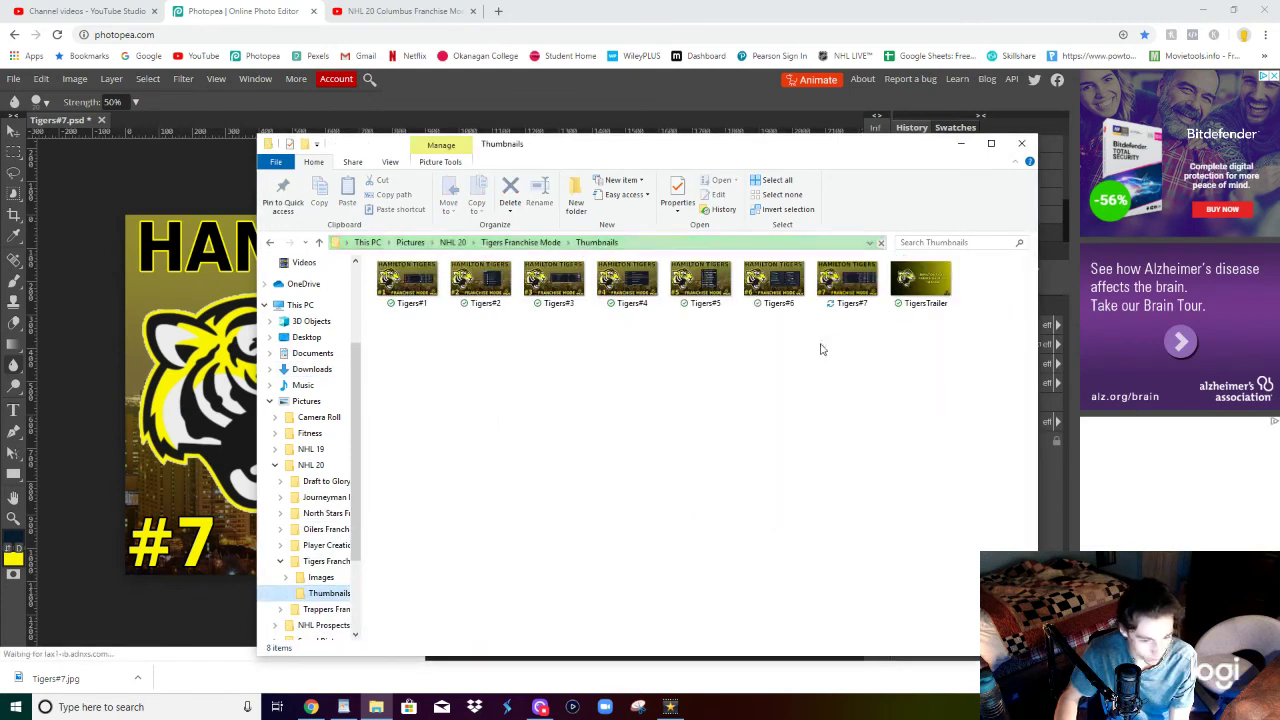
click(1013, 146)
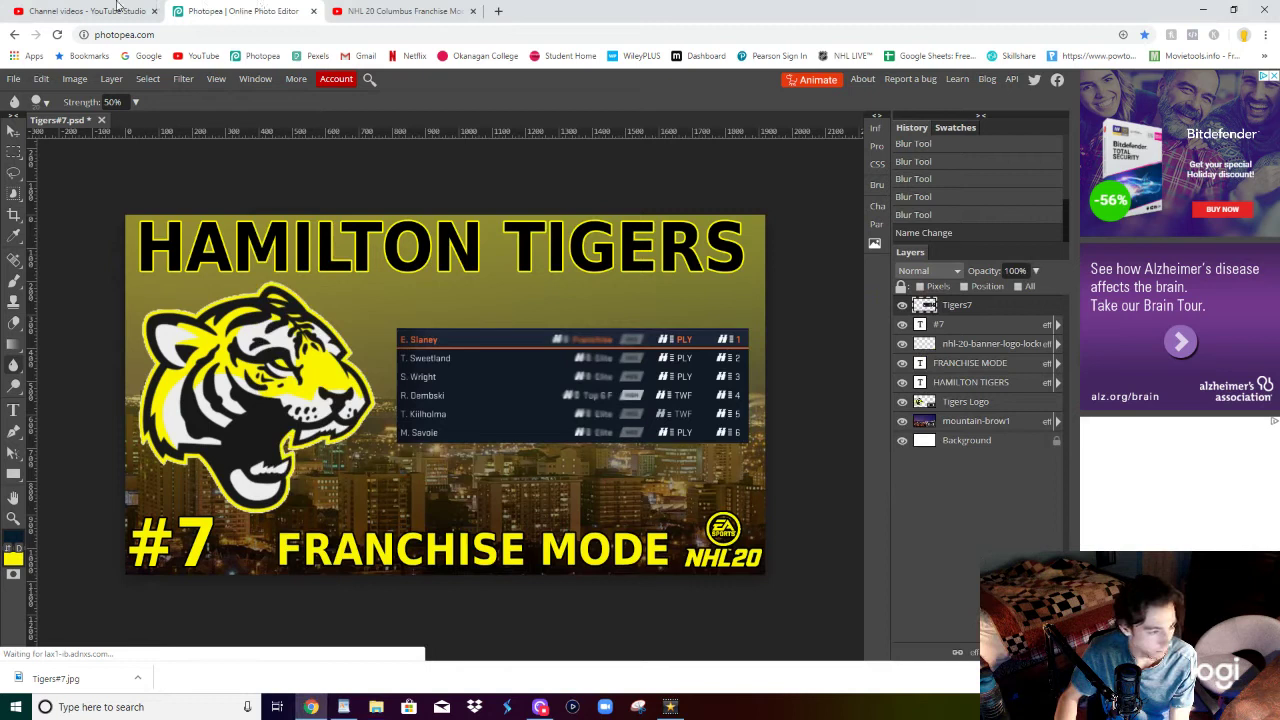
Step: Upload Tigers#7 from the Thumbnails folder as the custom thumbnail, then continue to Video elements
click(85, 11)
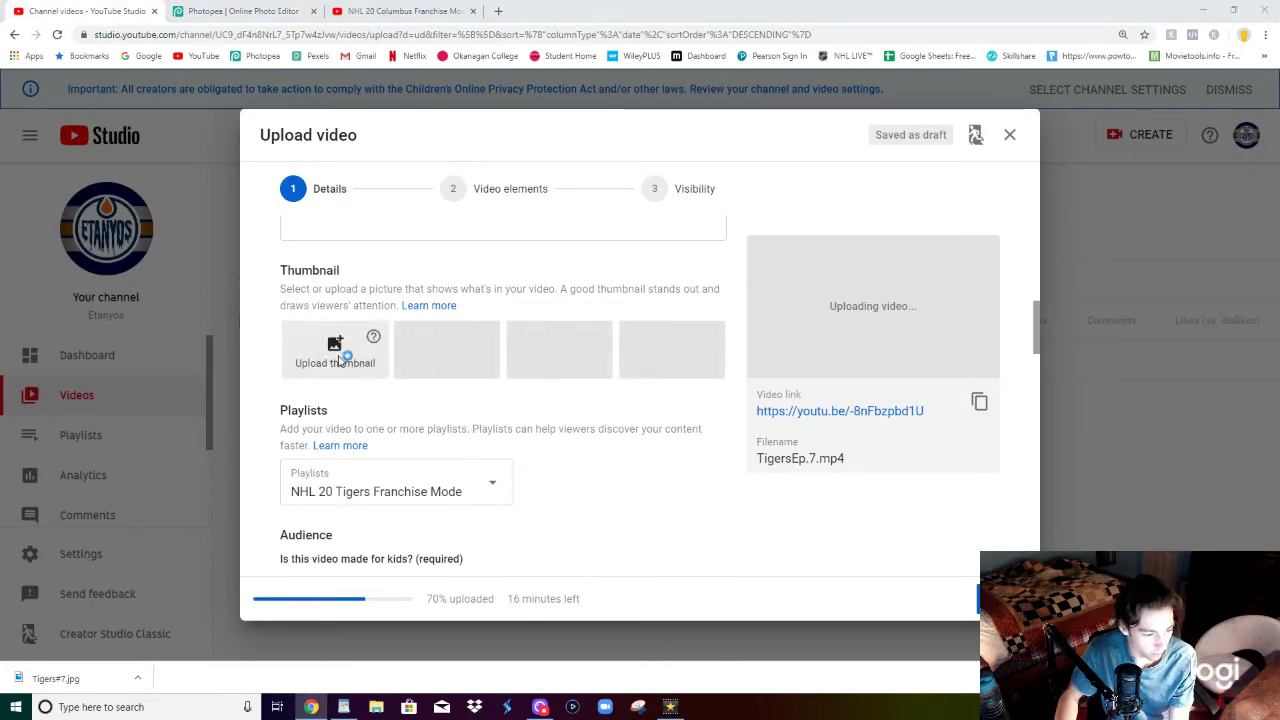
click(337, 355)
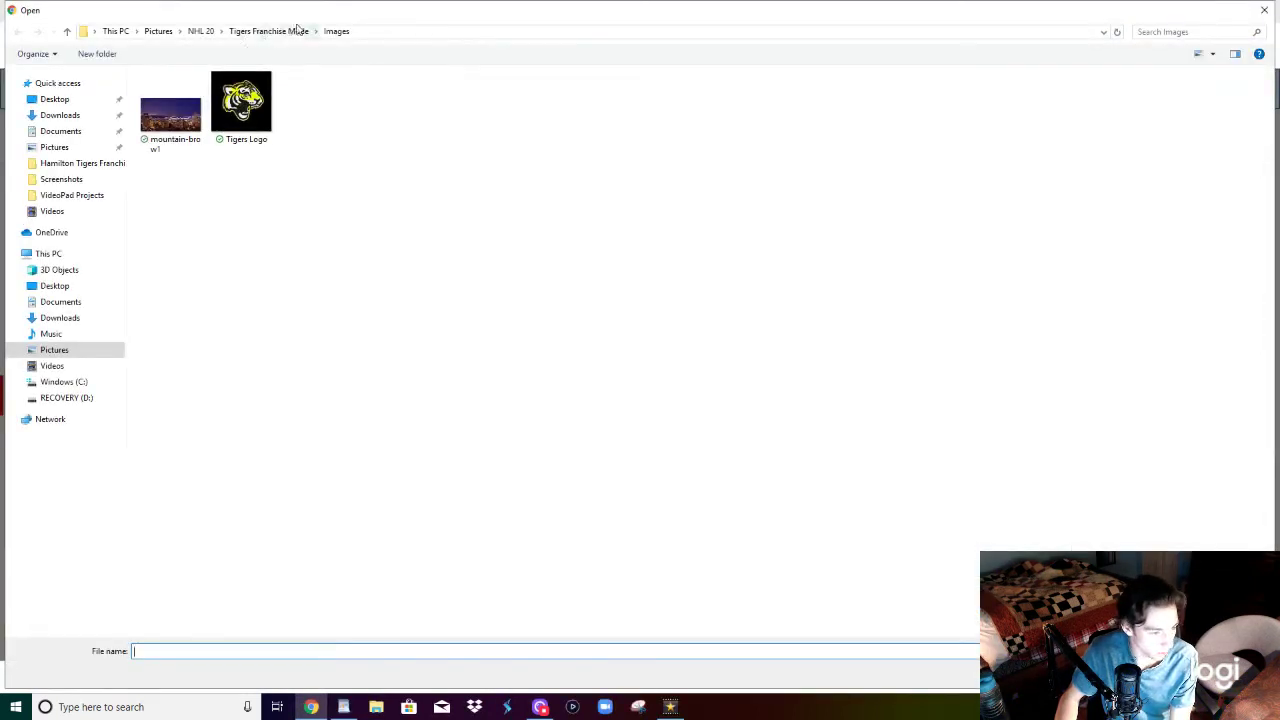
click(316, 32)
click(340, 60)
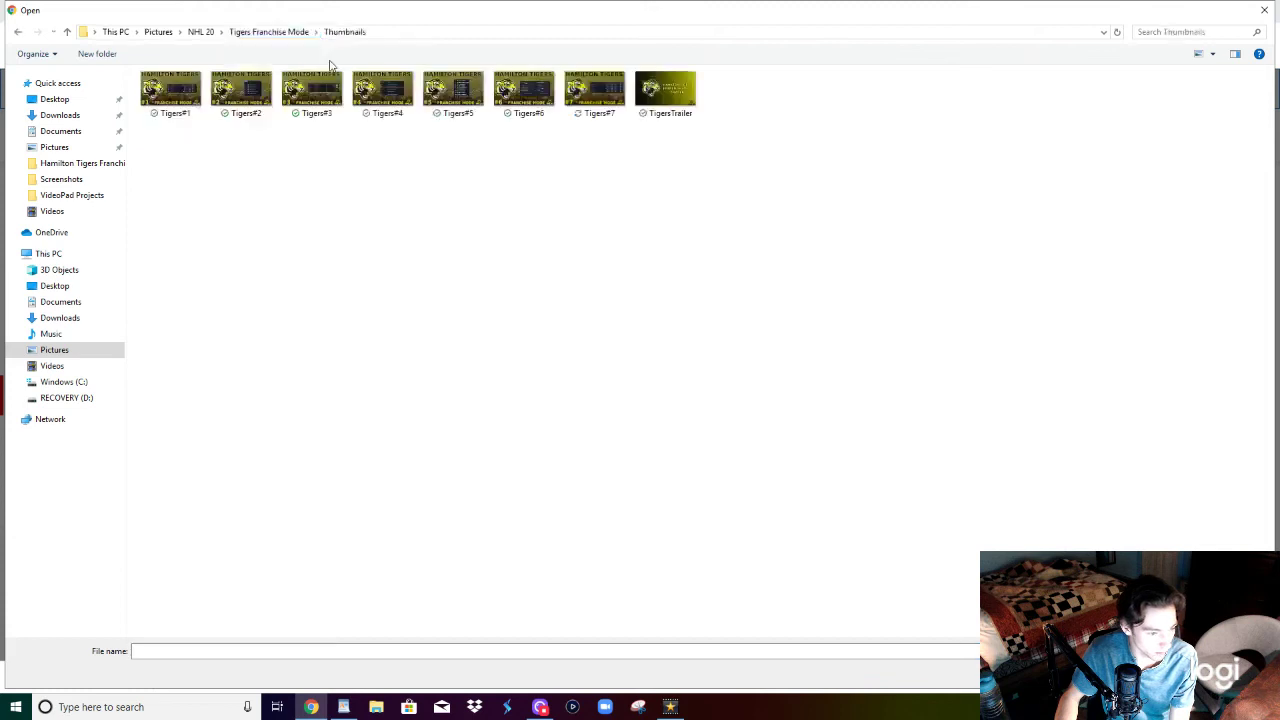
double_click(594, 92)
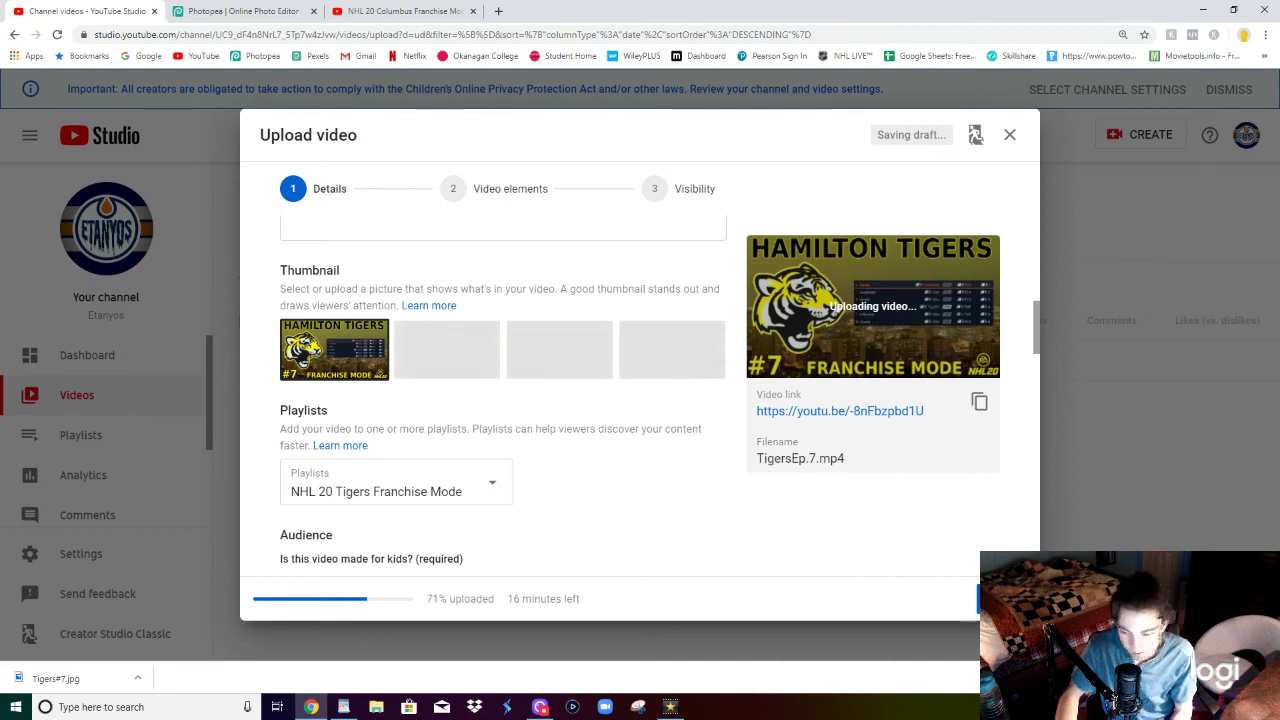
click(997, 599)
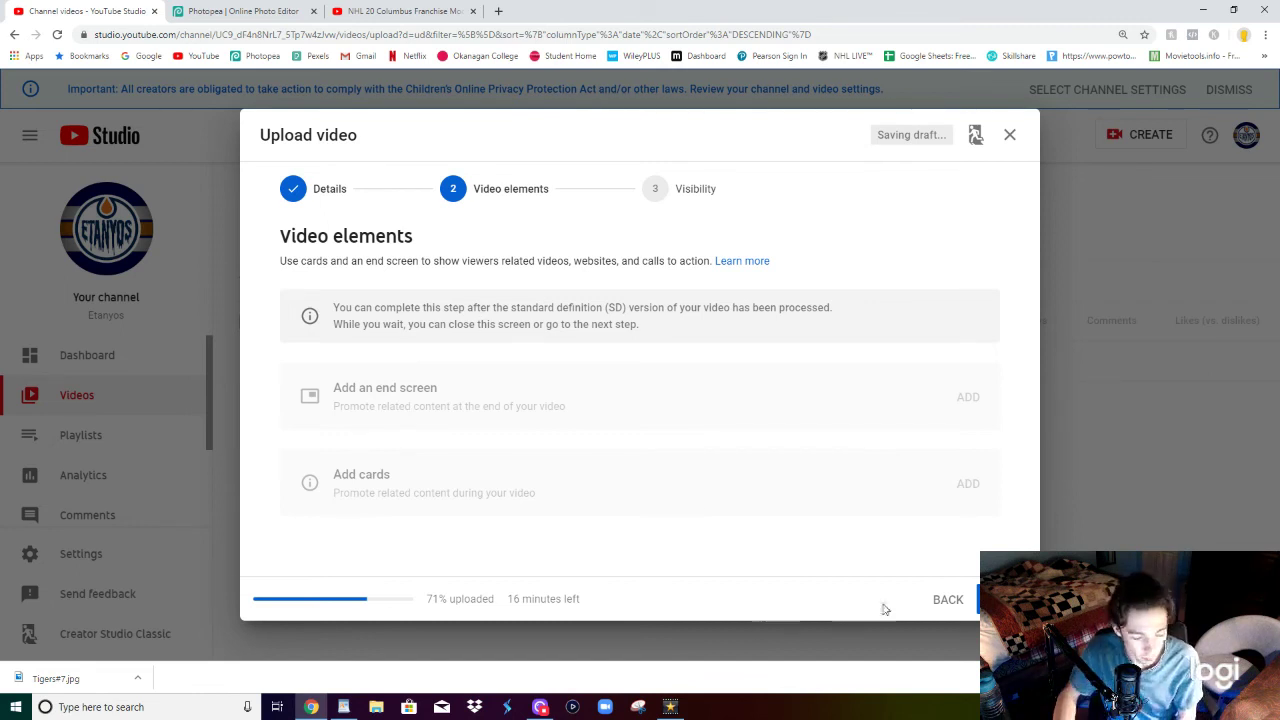
Step: Advance to Visibility and choose Public under Publish now
click(1000, 599)
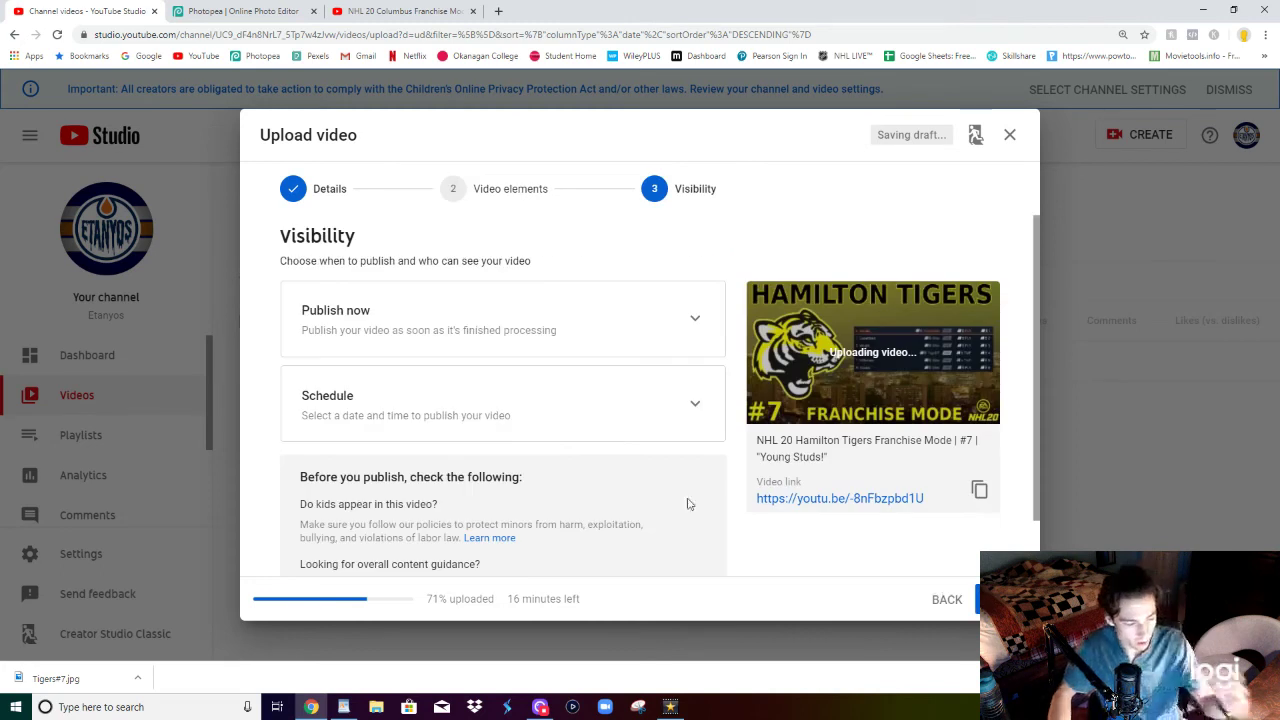
click(526, 337)
click(310, 366)
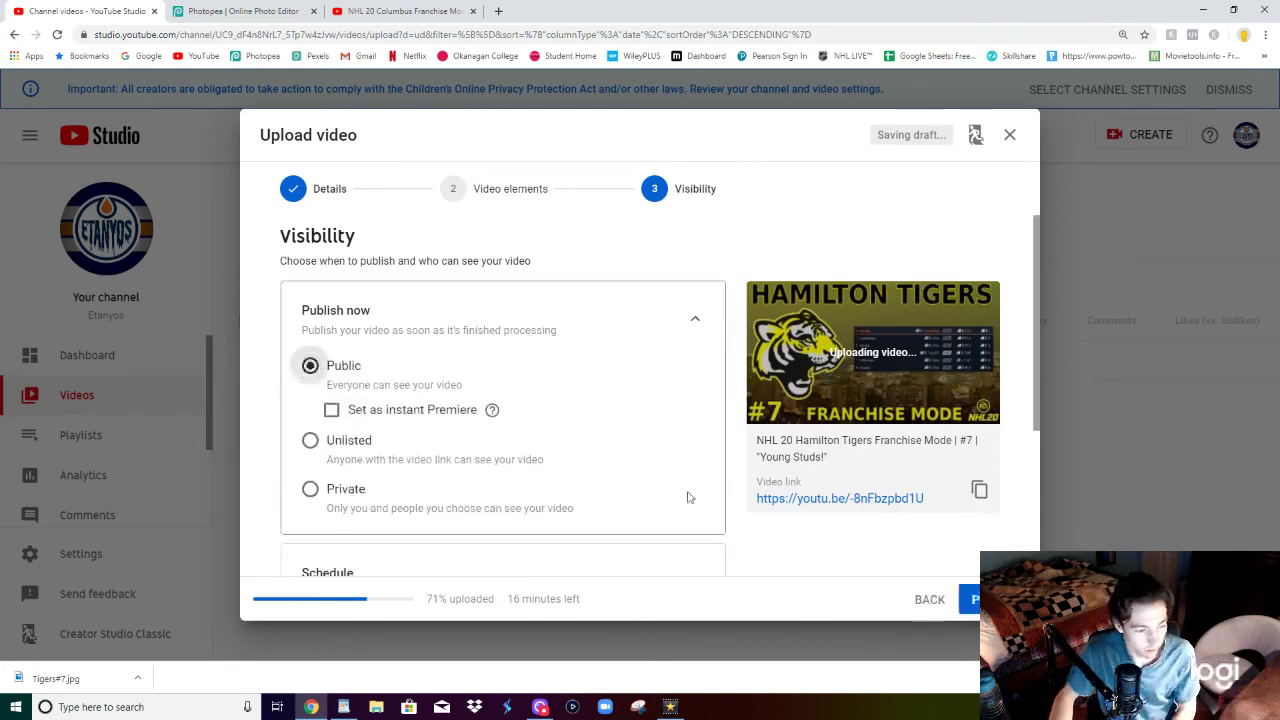